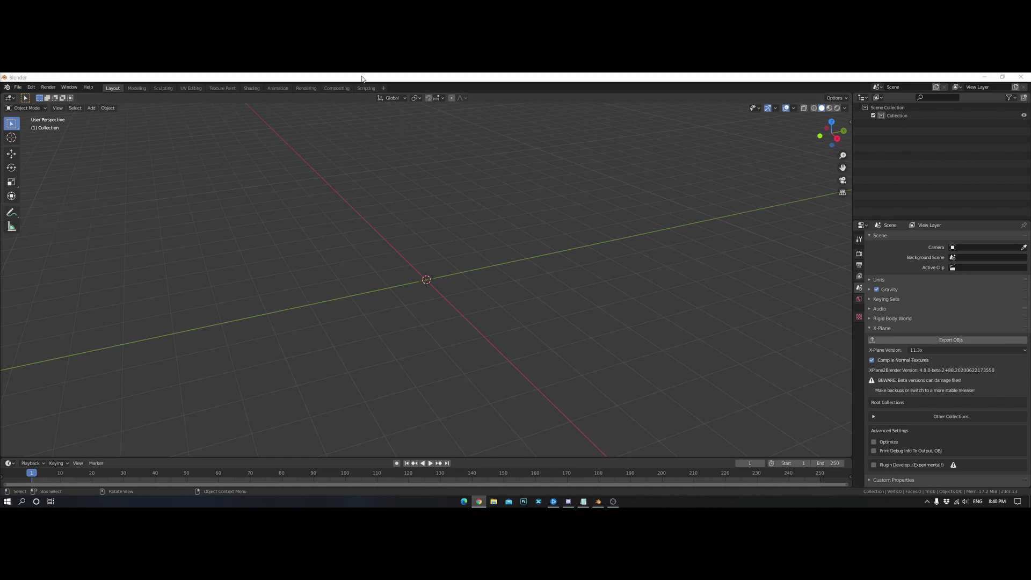
Step: Show the Add menu's Mesh primitive list in the Blender viewport
left_click(532, 261)
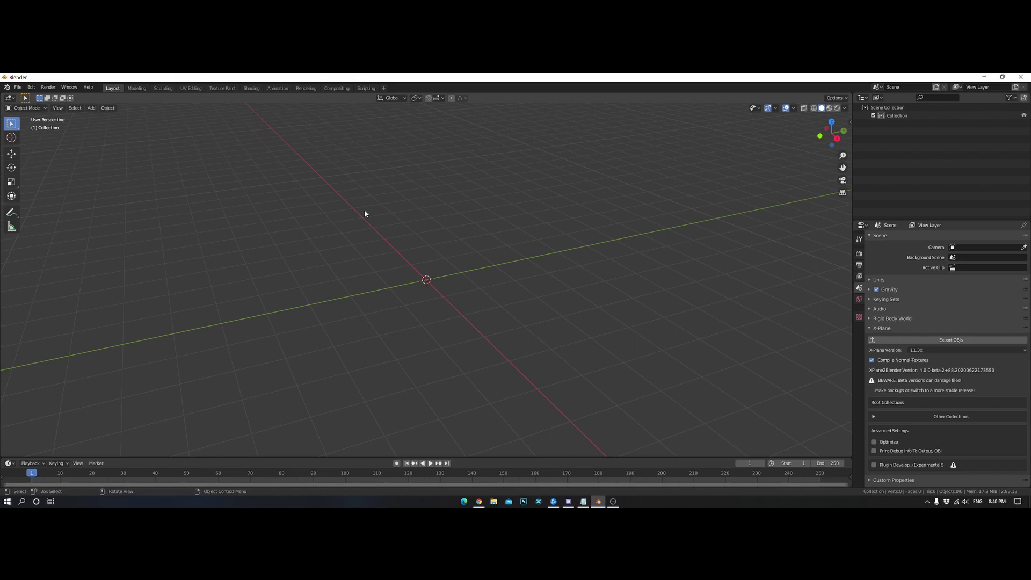
key("shift+a")
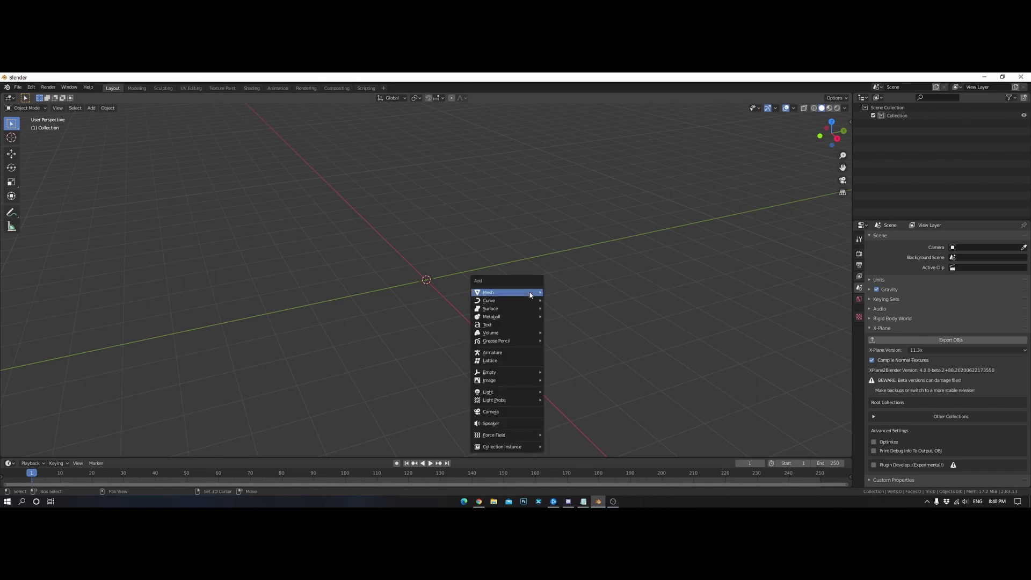
mouse_move(529, 295)
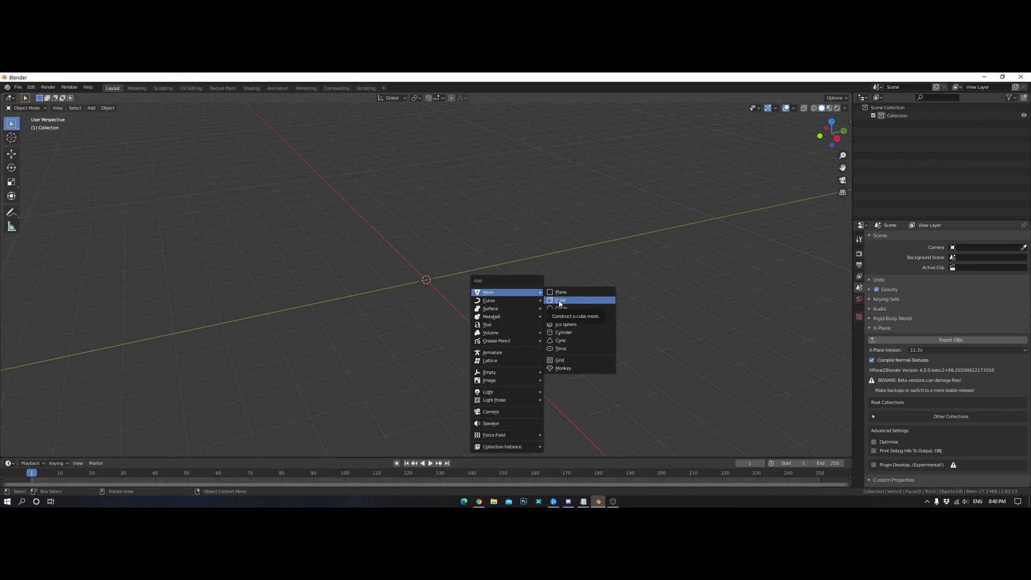
Step: Check Notepad briefly, then return to the empty Blender scene
left_click(583, 500)
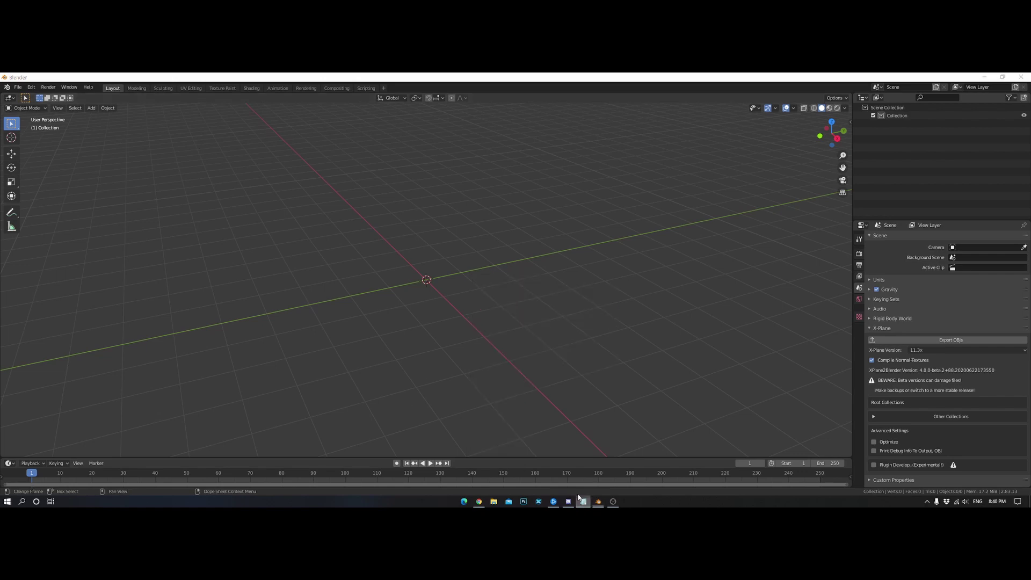
left_click(260, 75)
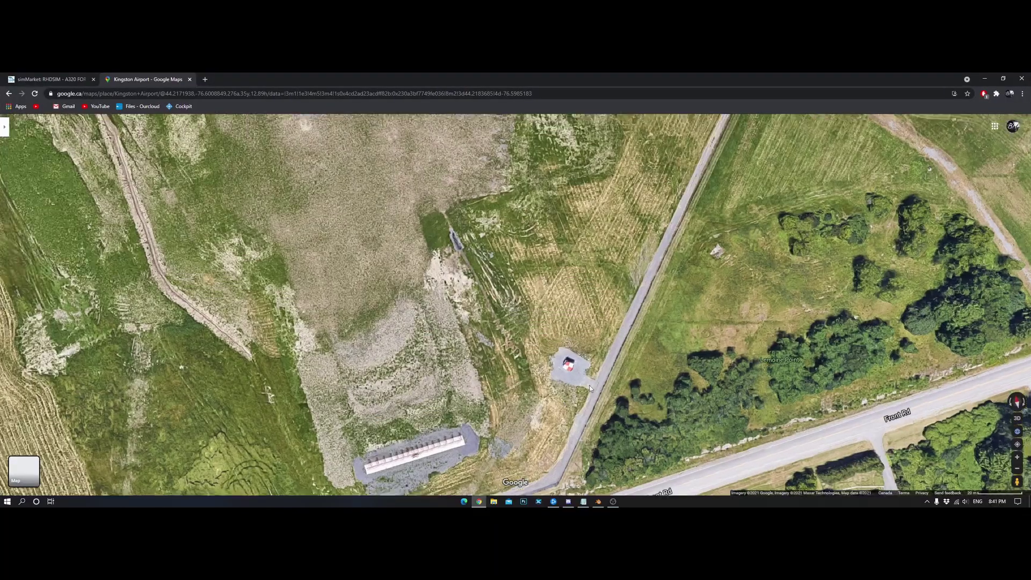
scroll(555, 353, "up", 5)
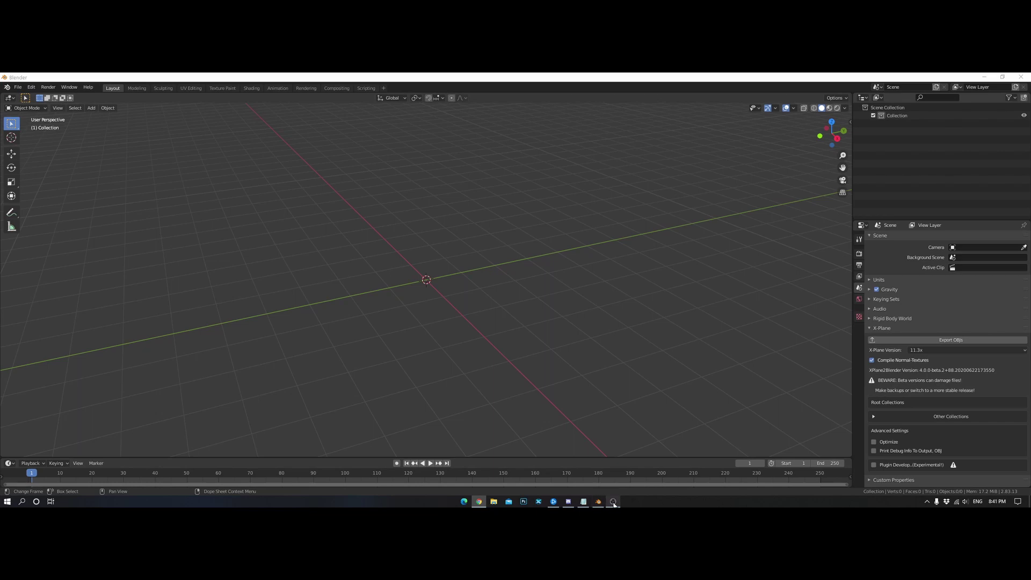
Step: Add a mesh cube to the scene
key("shift+a")
mouse_move(483, 304)
left_click(552, 318)
middle_click_drag(527, 339, 594, 317)
Step: Raise the cube along Z, checking its height in a side orthographic view
key("g")
key("z")
left_click(609, 296)
key("KP_3")
scroll(604, 291, "up", 8)
key("g")
key("z")
left_click(613, 276)
scroll(268, 283, "down", 8)
middle_click_drag(268, 283, 485, 311)
Step: Set the cube's X, Y and Z dimensions to 3 m in the N panel
key("n")
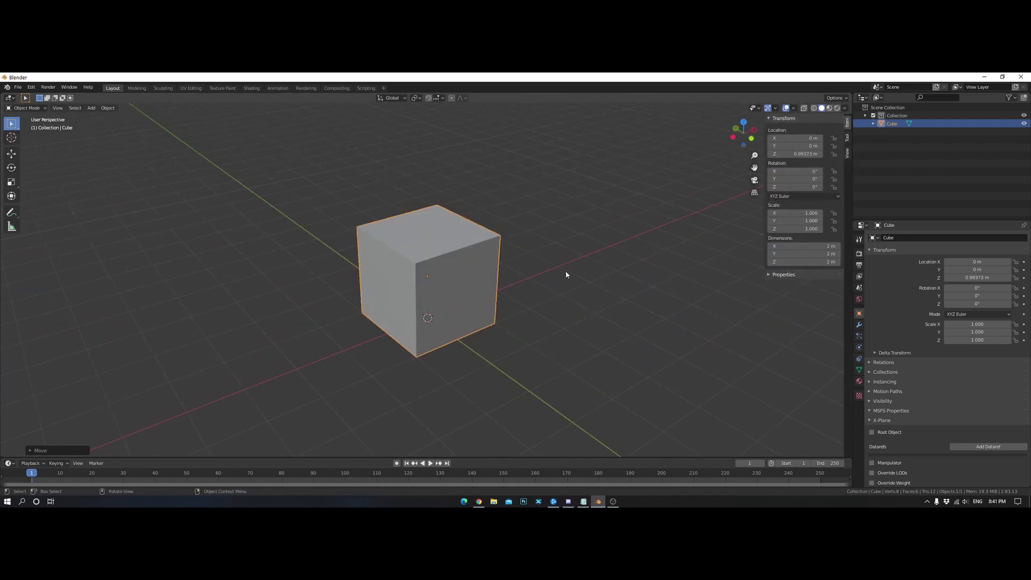
left_click(808, 245)
type("3")
key("Return")
left_click(795, 253)
type("3")
key("Return")
left_click(795, 261)
type("3")
key("Return")
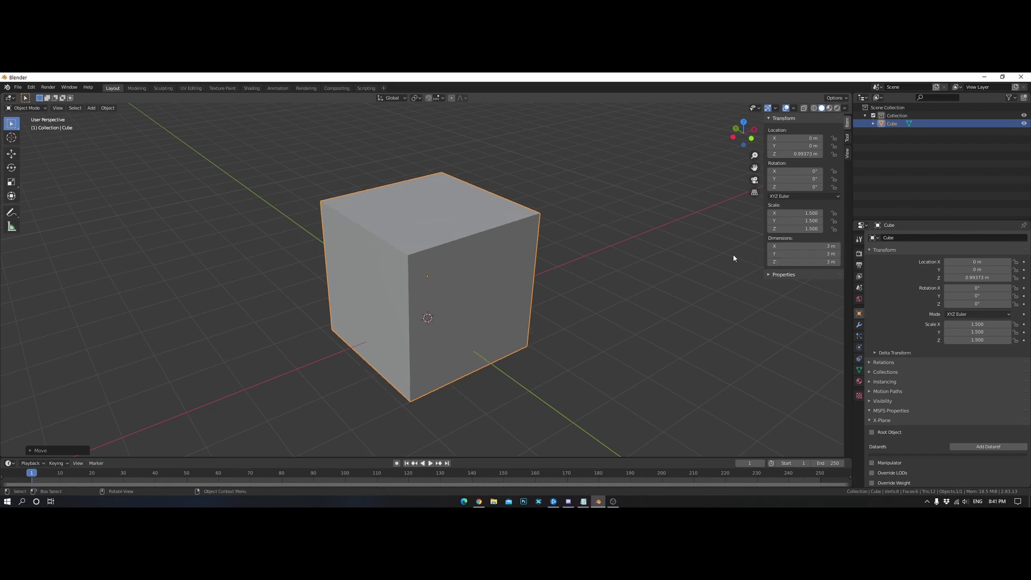
Step: Move the cube vertically so it sits at Z 1.4821 m
middle_click_drag(697, 257, 651, 241)
key("g")
key("z")
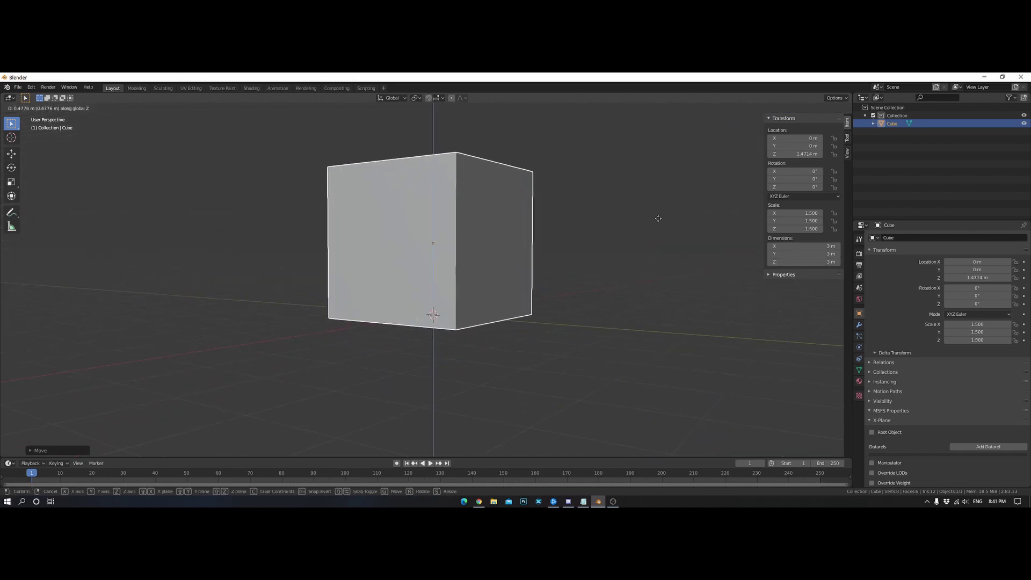
left_click(654, 222)
scroll(638, 246, "up", 1)
scroll(639, 248, "up", 3)
key("g")
key("z")
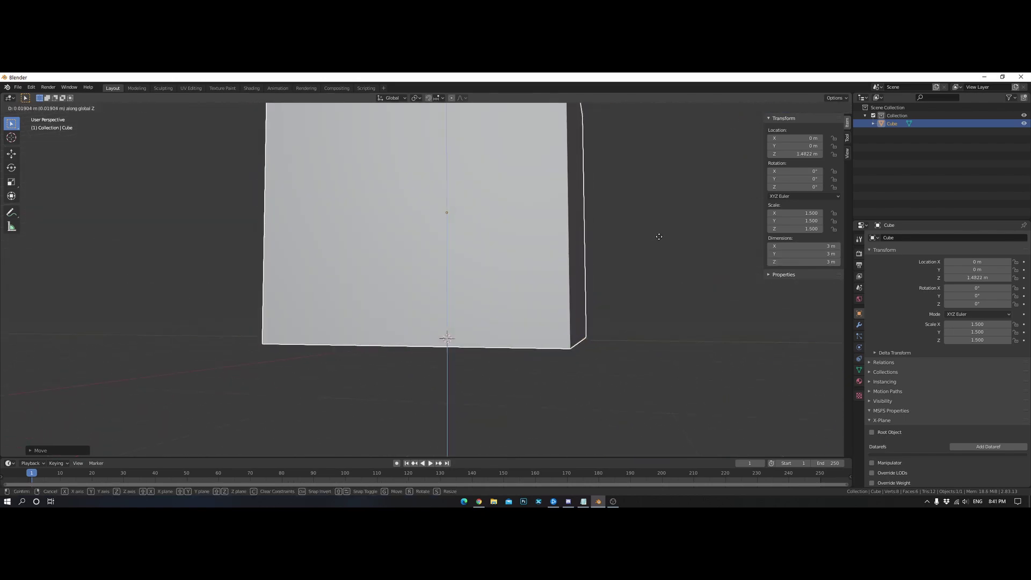
left_click(660, 236)
scroll(659, 237, "down", 3)
middle_click_drag(645, 235, 588, 285)
Step: Apply the cube's scale with Ctrl+A
key("ctrl+a")
left_click(586, 303)
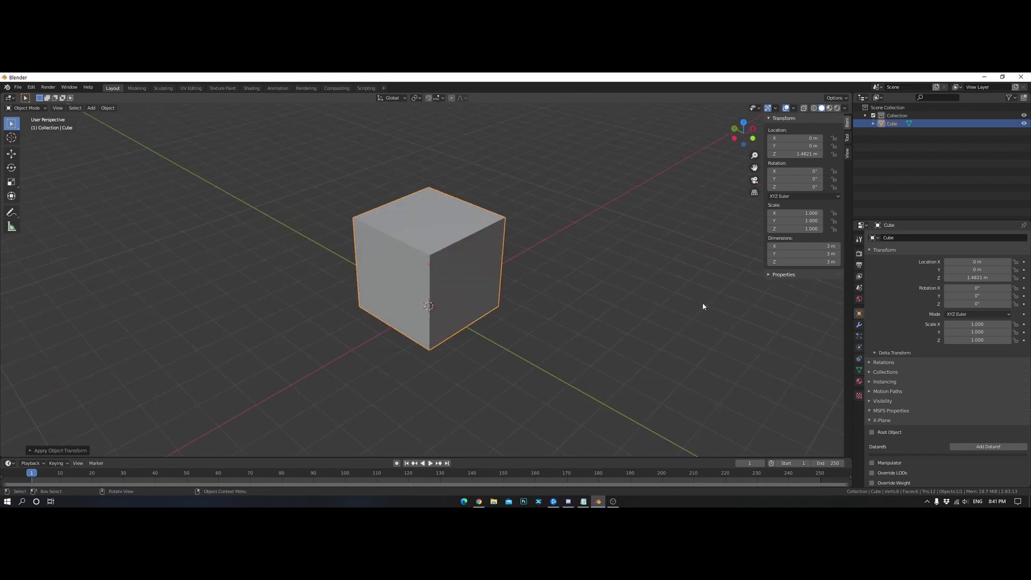
left_click(478, 502)
Step: Enter Edit Mode and add two evenly centred vertical loop cuts to the cube
left_click(491, 77)
middle_click_drag(473, 324, 436, 301)
middle_click_drag(450, 291, 465, 317, "shift")
scroll(484, 358, "up", 3)
key("Tab")
scroll(496, 351, "down", 1)
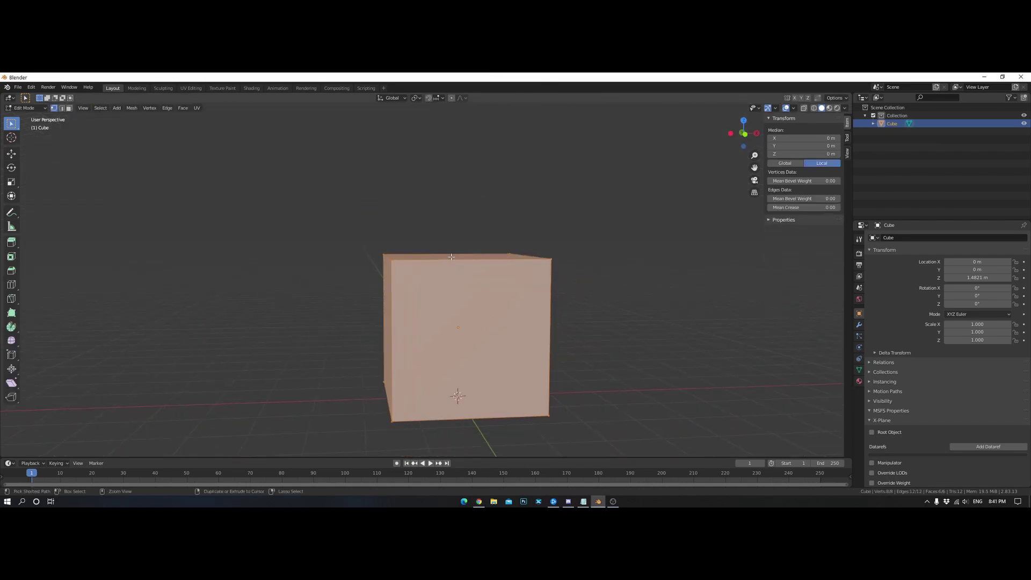
key("ctrl+r")
scroll(453, 257, "up", 1)
left_click(451, 257)
right_click(452, 257)
Step: Add the remaining loop cuts, including horizontal ones, so each face is a 3×3 grid
key("ctrl+r")
left_click(534, 255)
middle_click_drag(534, 256, 500, 272)
key("2")
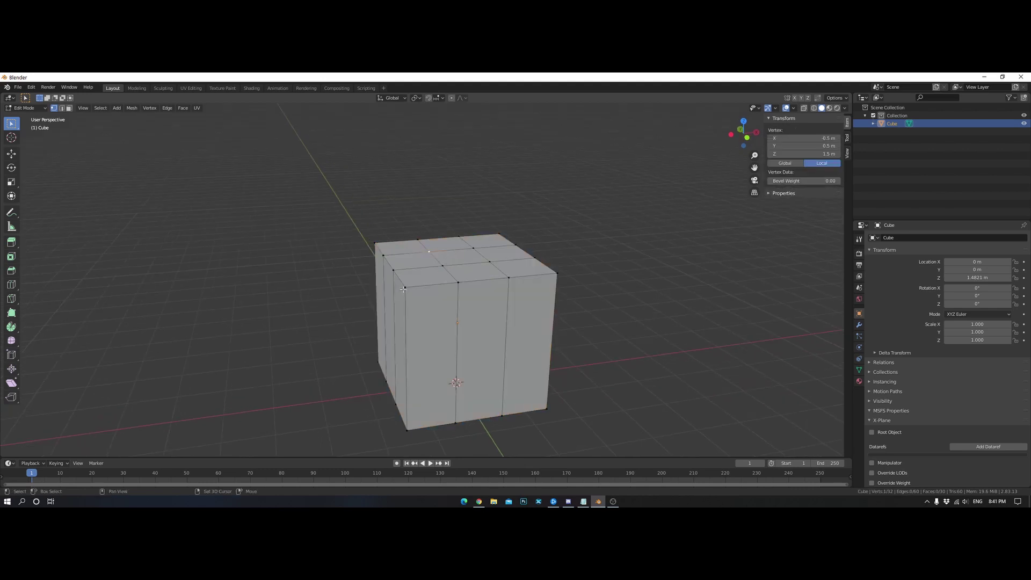
key("ctrl+r")
left_click(384, 315)
right_click(384, 315)
Step: Select a single vertex on the left side and turn on proportional editing
key("1")
middle_click_drag(384, 316, 435, 315)
key("alt+a")
left_click(390, 311)
left_click(452, 98)
scroll(453, 280, "down", 2)
scroll(453, 281, "up", 4)
middle_click_drag(453, 280, 417, 316)
Step: Set the proportional editing falloff to Sphere after trial moves of the vertex
key("g")
key("y")
right_click(433, 317)
key("g")
key("x")
key("Escape")
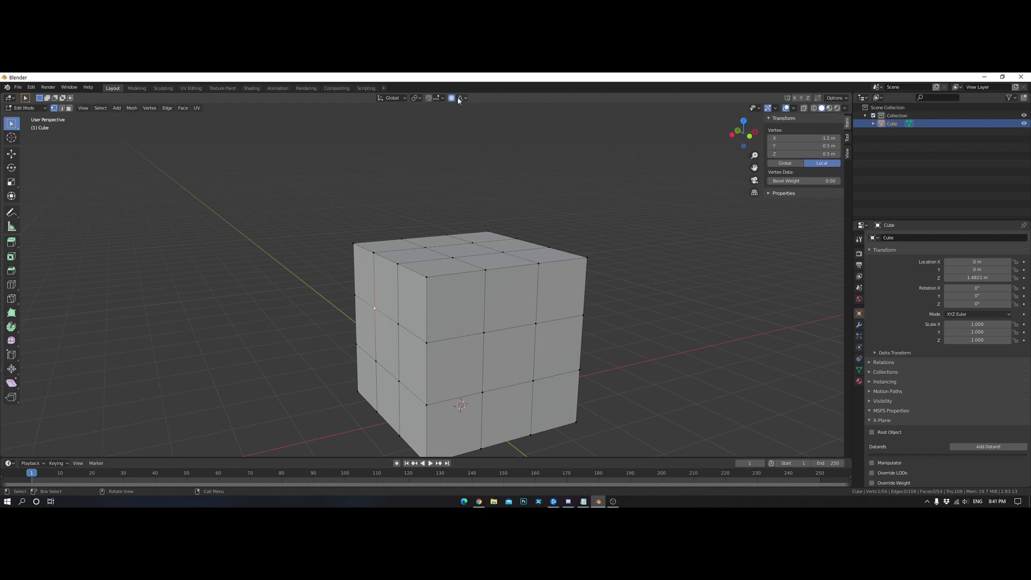
left_click(461, 98)
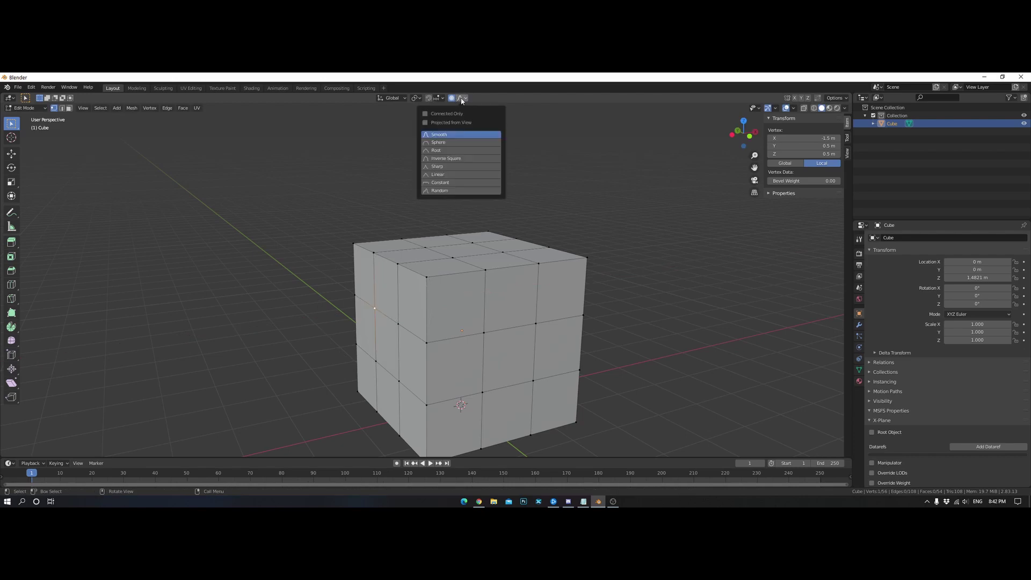
left_click(439, 143)
Step: Soft-move vertices along X to dent the left side and bulge the opposite side
key("g")
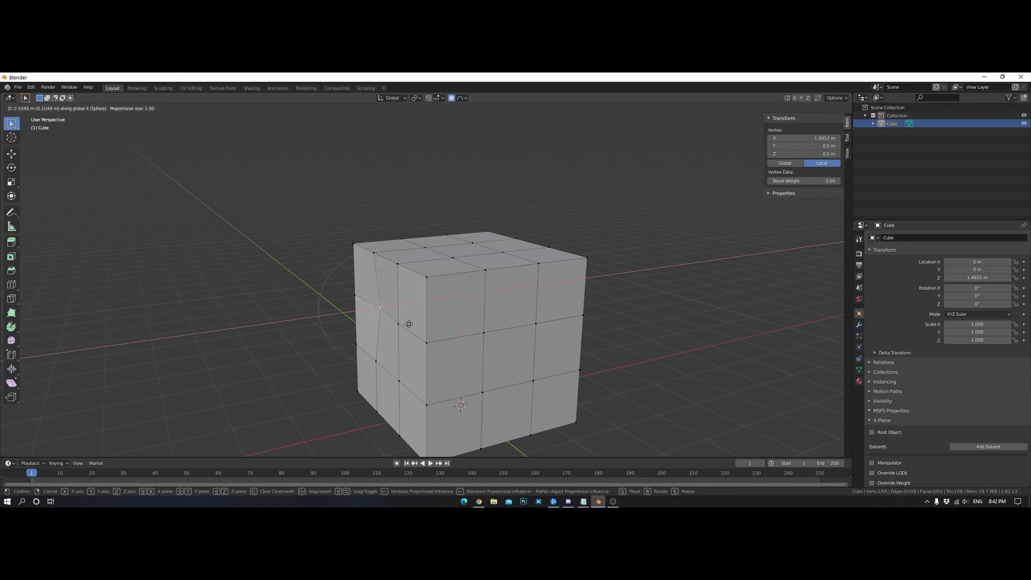
key("Escape")
key("g")
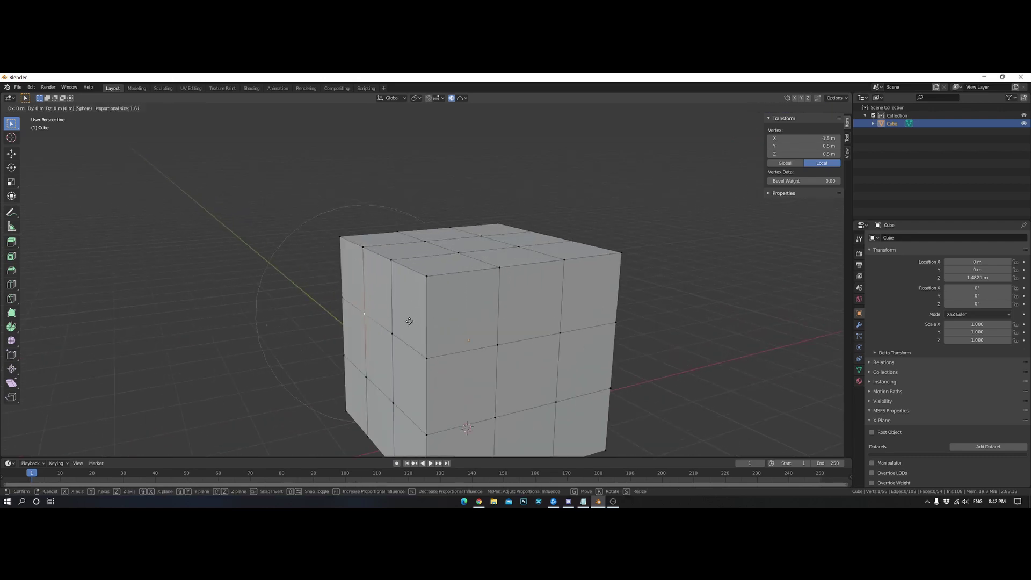
scroll(410, 321, "up", 3)
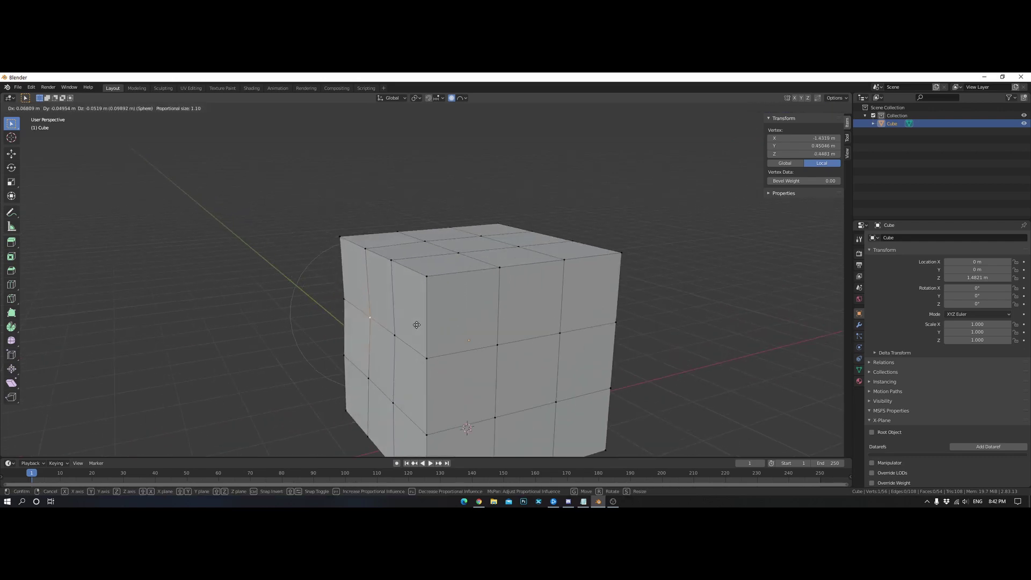
key("x")
scroll(430, 322, "down", 1)
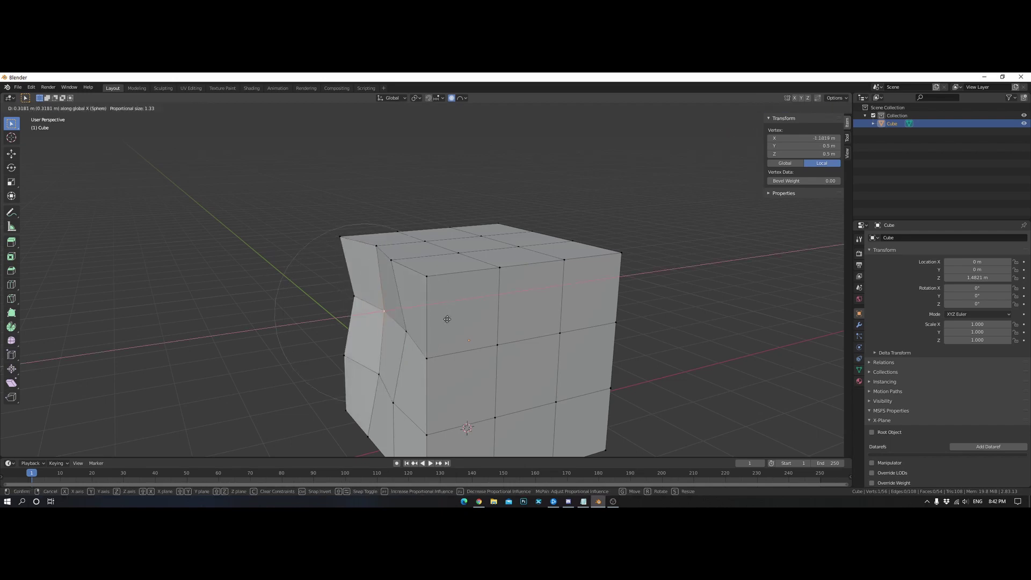
left_click(439, 320)
middle_click_drag(437, 320, 569, 315)
key("g")
key("x")
left_click(585, 315)
Step: Lower a top-face vertex, then select a vertex on the right side
left_click(342, 245)
key("g")
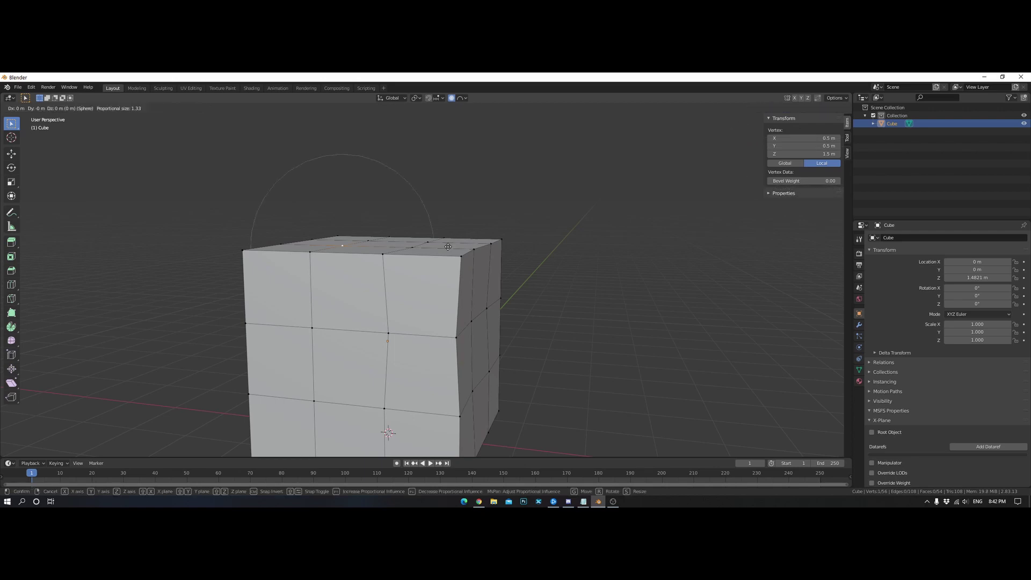
key("z")
left_click(446, 252)
scroll(443, 258, "down", 3)
middle_click_drag(386, 289, 423, 296)
key("a")
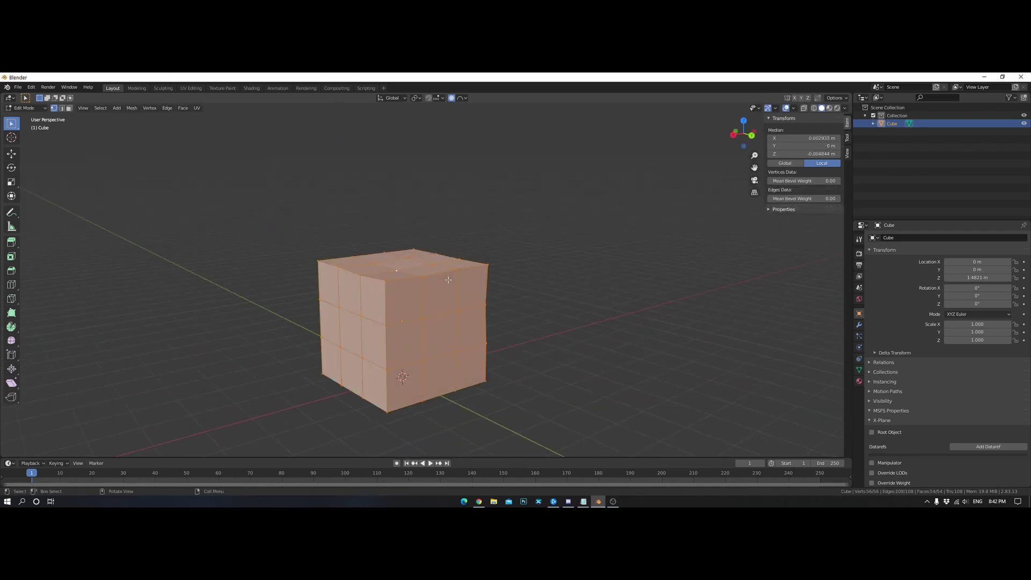
key("alt+a")
left_click(446, 318)
Step: Push the right-side vertex along X and Y with proportional editing
key("g")
key("x")
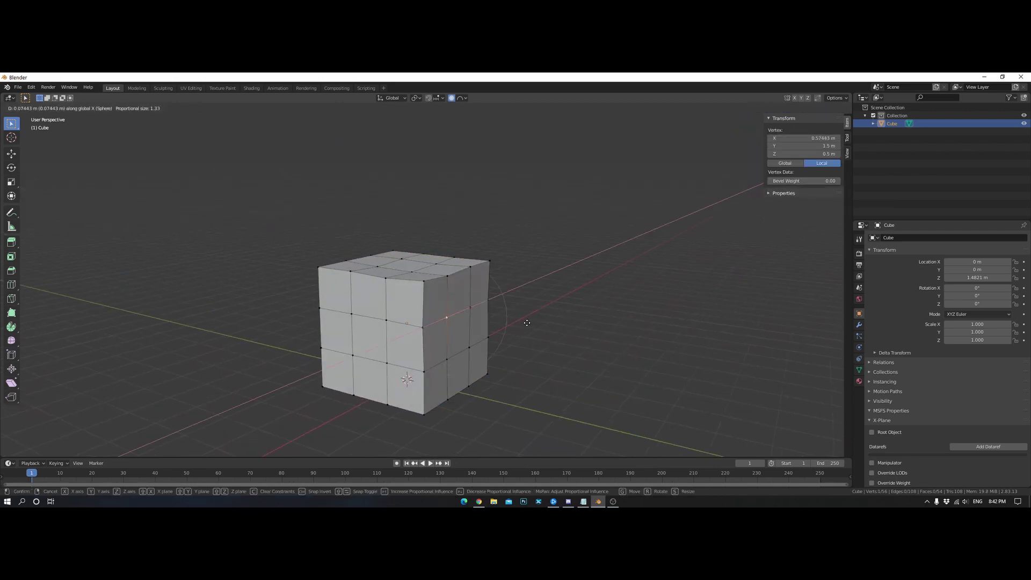
key("Escape")
key("g")
key("x")
key("Escape")
key("g")
key("x")
left_click(527, 322)
key("g")
key("y")
left_click(525, 322)
Step: Undo the Y move, nudge the vertex slightly in Y, then push another vertex outward in X
key("ctrl+z")
key("ctrl+z")
key("ctrl+z")
key("ctrl+z")
key("ctrl+z")
key("ctrl+z")
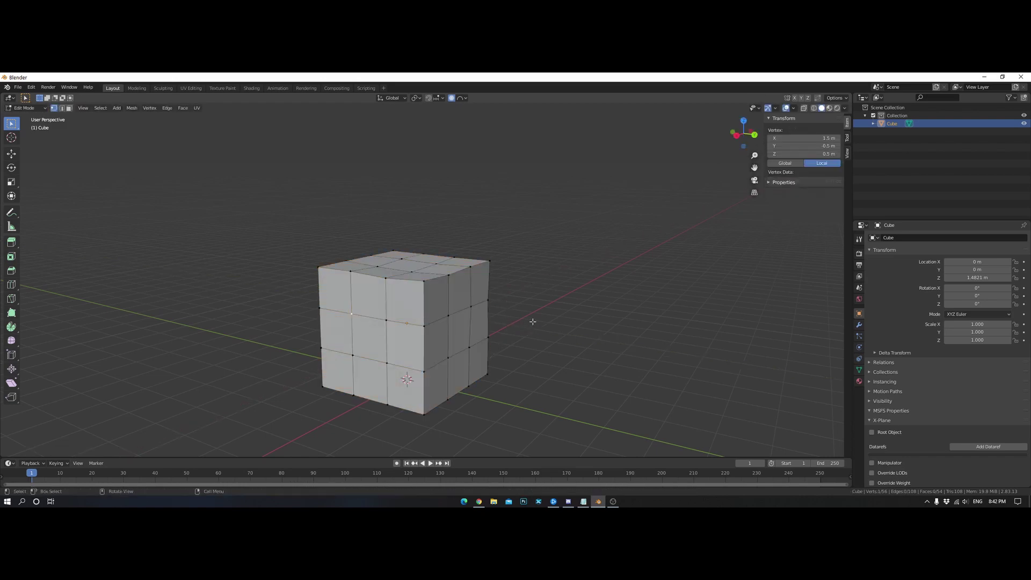
key("g")
key("y")
left_click(538, 321)
middle_click_drag(538, 321, 462, 279)
key("g")
key("x")
left_click(490, 319)
Step: Turn off proportional editing, return to Object Mode and select the cube
left_click(451, 99)
left_click(506, 207)
middle_click_drag(504, 186, 450, 252)
key("Tab")
left_click(526, 233)
scroll(526, 234, "down", 2)
left_click(456, 278)
left_click(519, 288)
left_click(458, 285)
scroll(569, 295, "up", 4)
Step: Shade the cube smooth with Auto Smooth enabled, then switch to the UV Editing workspace
right_click(572, 295)
left_click(571, 293)
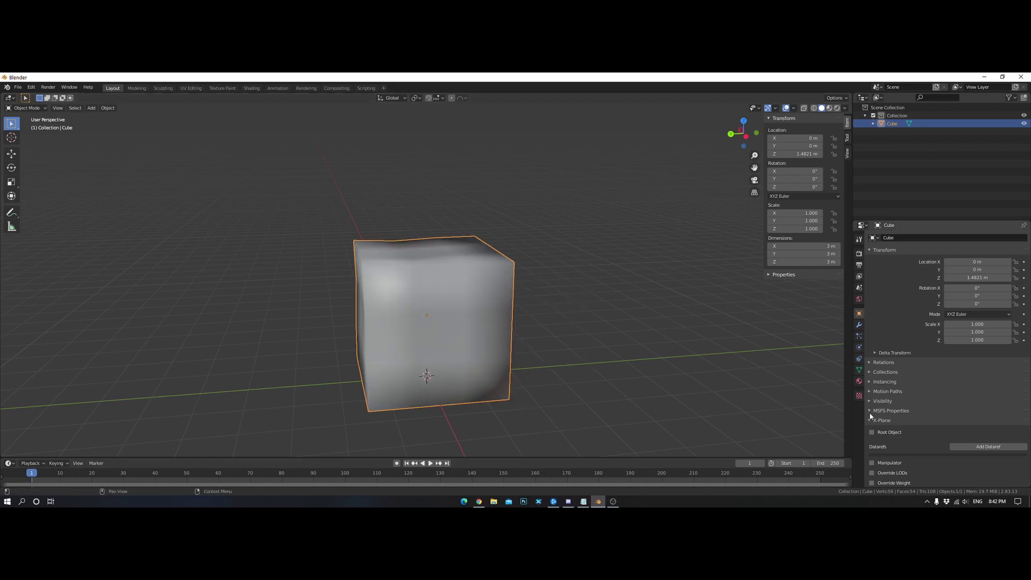
left_click(860, 370)
left_click(870, 376)
left_click(882, 385)
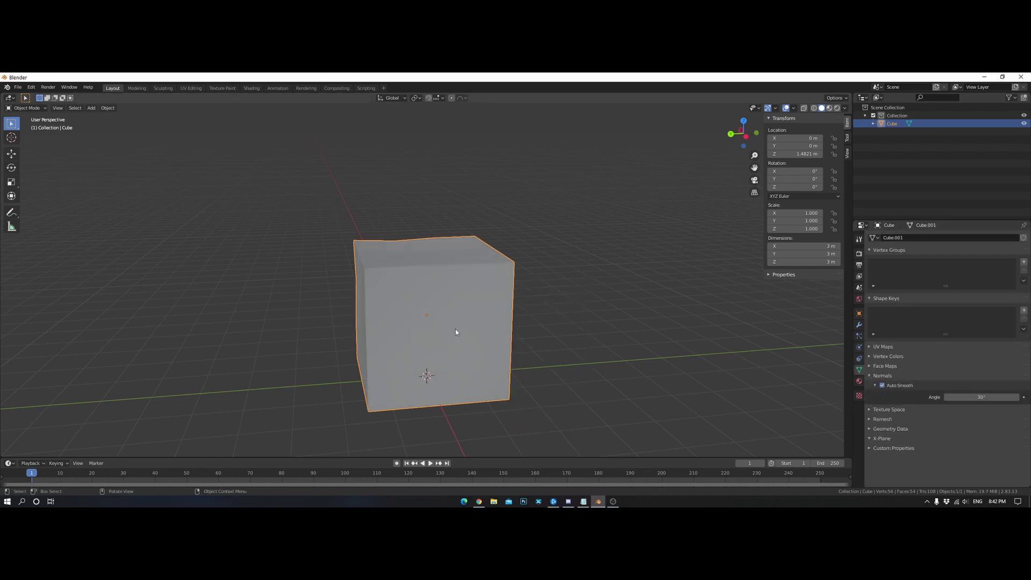
middle_click_drag(519, 345, 428, 339)
left_click(344, 242)
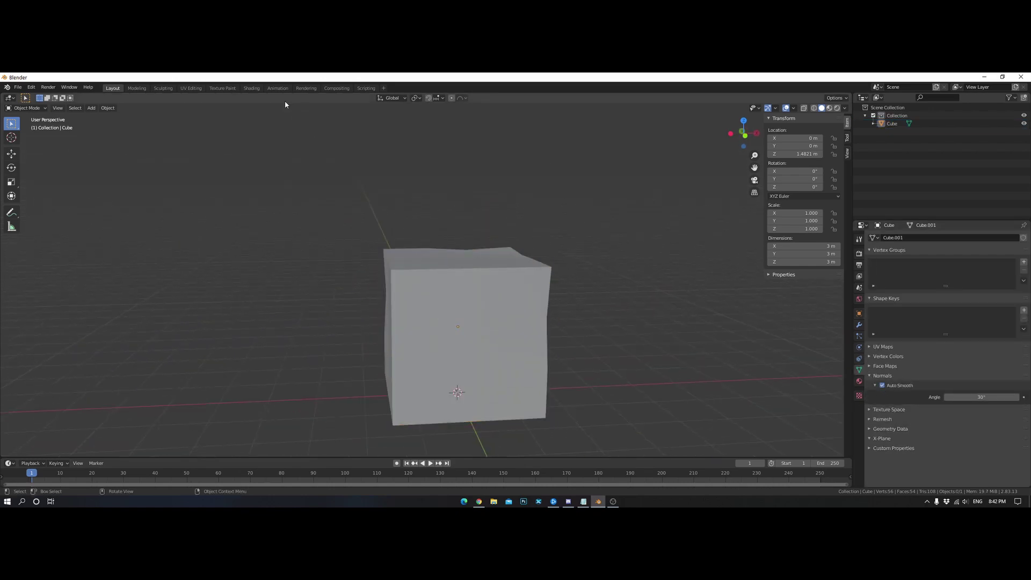
left_click(191, 89)
Step: Switch to face select mode and start picking faces on the cube's visible side
key("a")
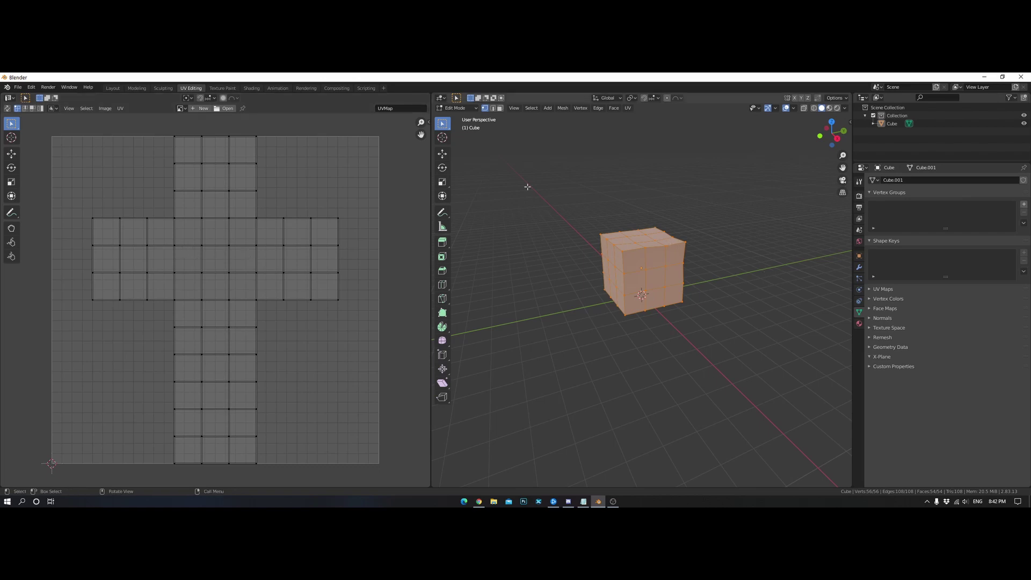
left_click(500, 108)
left_click(654, 260)
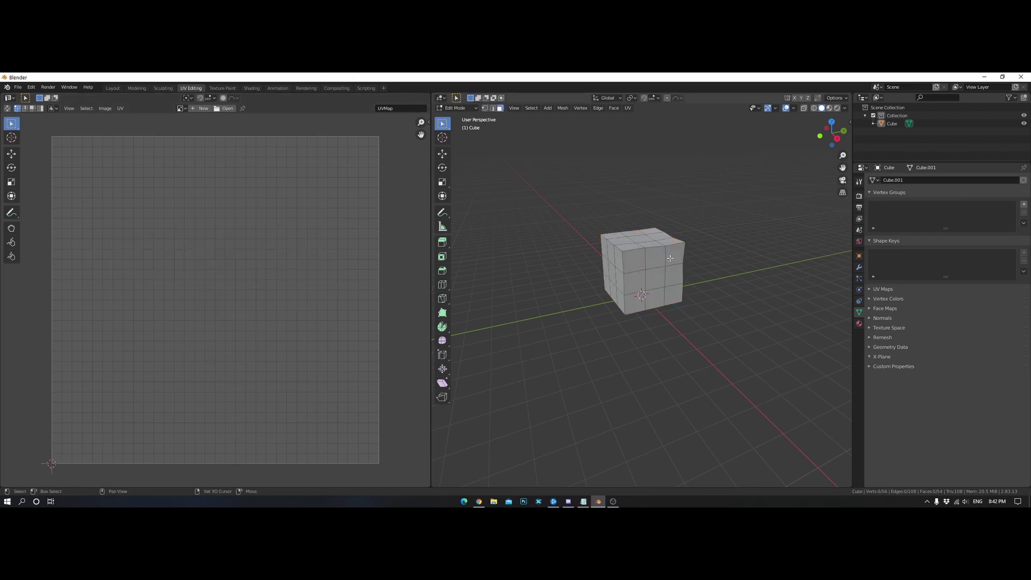
left_click(671, 258)
left_click(635, 276, "shift")
left_click(634, 255, "shift")
left_click(654, 255, "shift")
Step: Add the remaining faces up to nine, then select all faces and all UVs
left_click(657, 277, "shift")
left_click(676, 277, "shift")
left_click(674, 297, "shift")
left_click(651, 298, "shift")
left_click(638, 297, "shift")
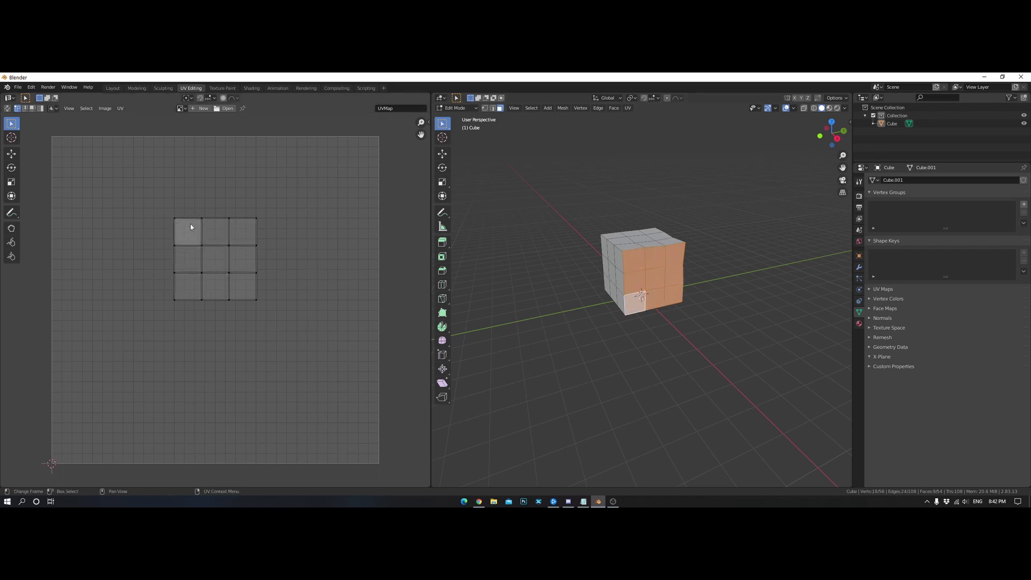
key("a")
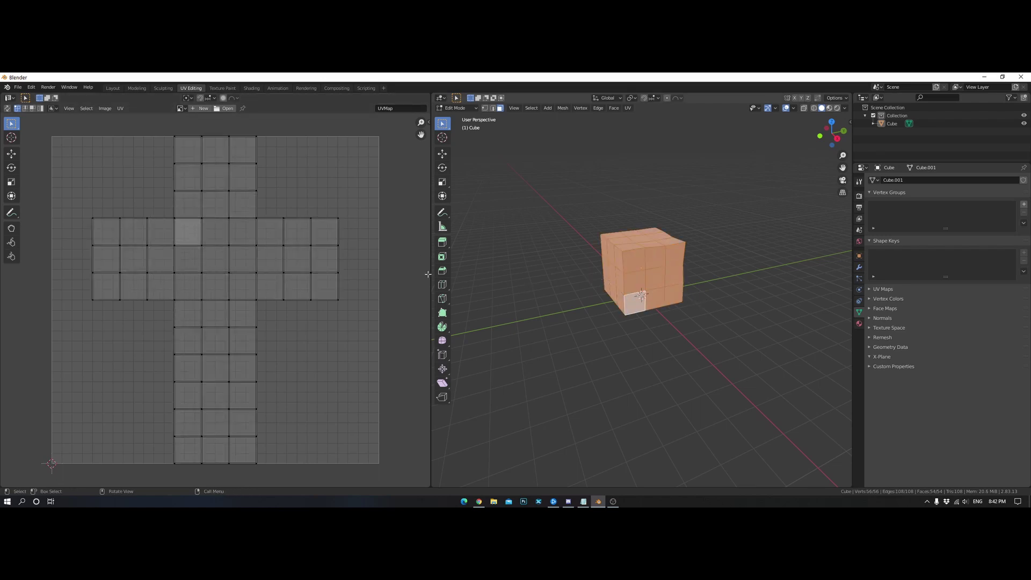
key("a")
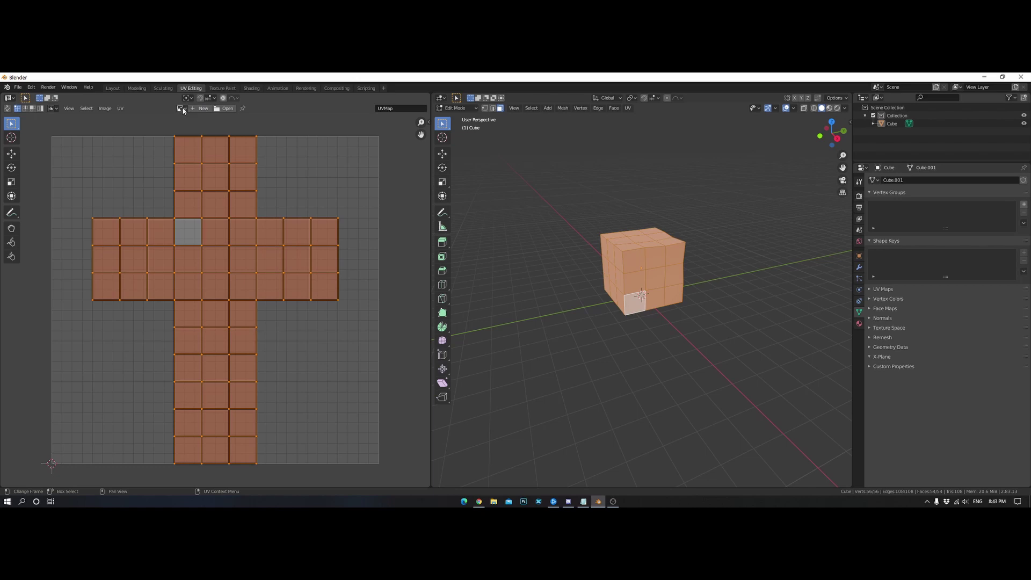
Step: Start Export UV Layout, target the Desktop folder and name the file Cube.png
left_click(106, 108)
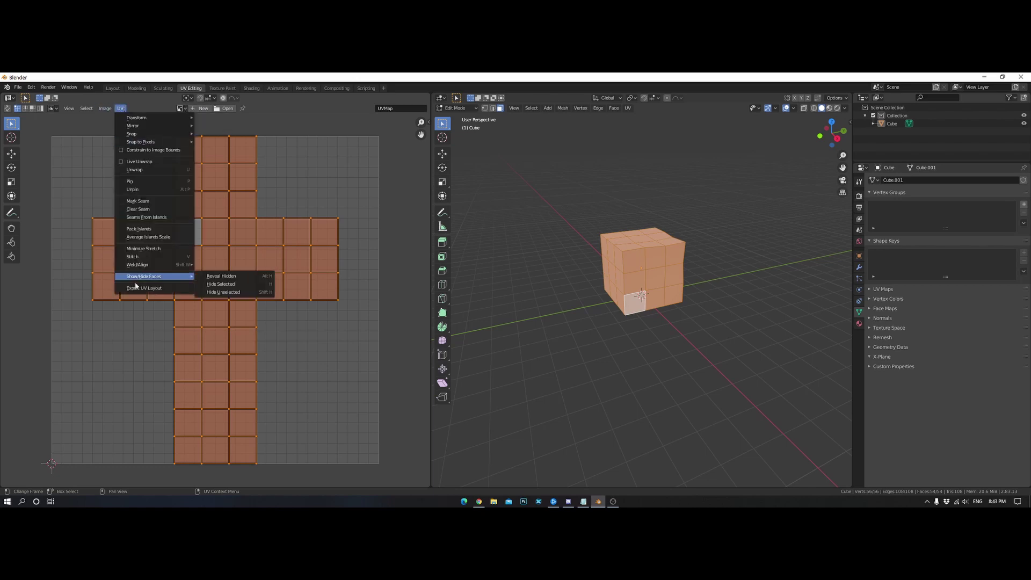
left_click(142, 290)
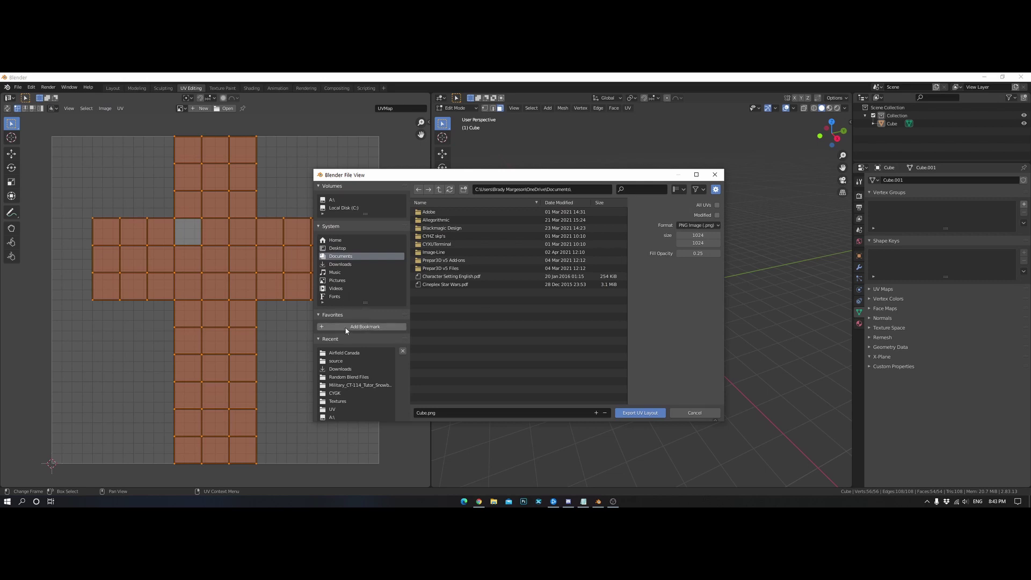
left_click(349, 248)
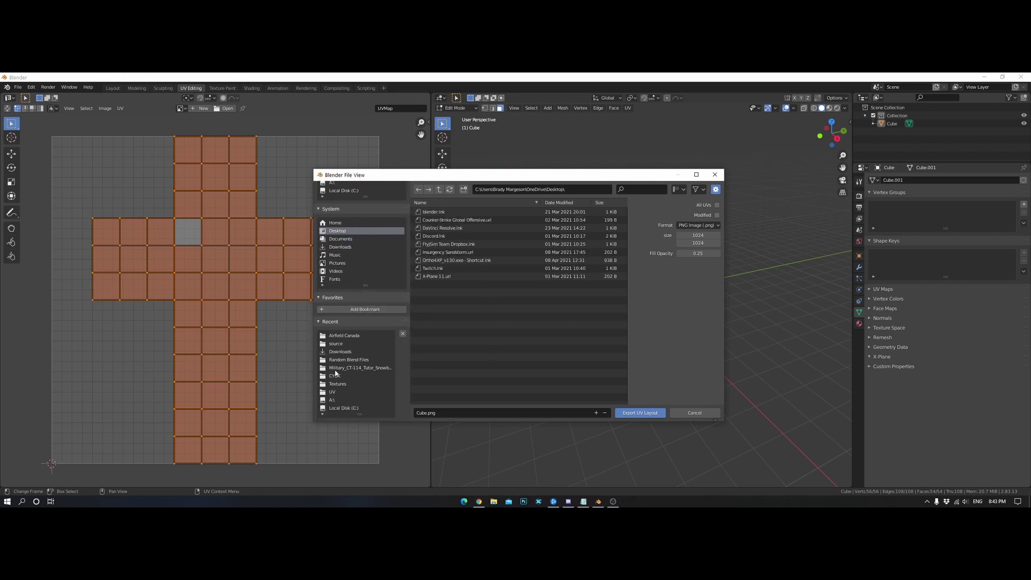
scroll(365, 333, "down", 1)
left_click(422, 412)
key("BackSpace")
type("Cube")
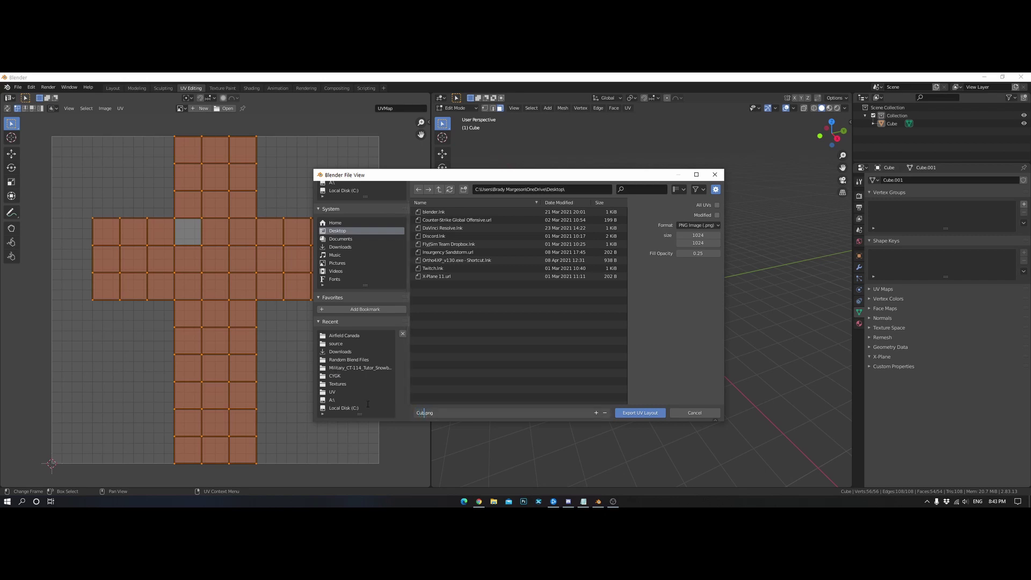
left_click(693, 357)
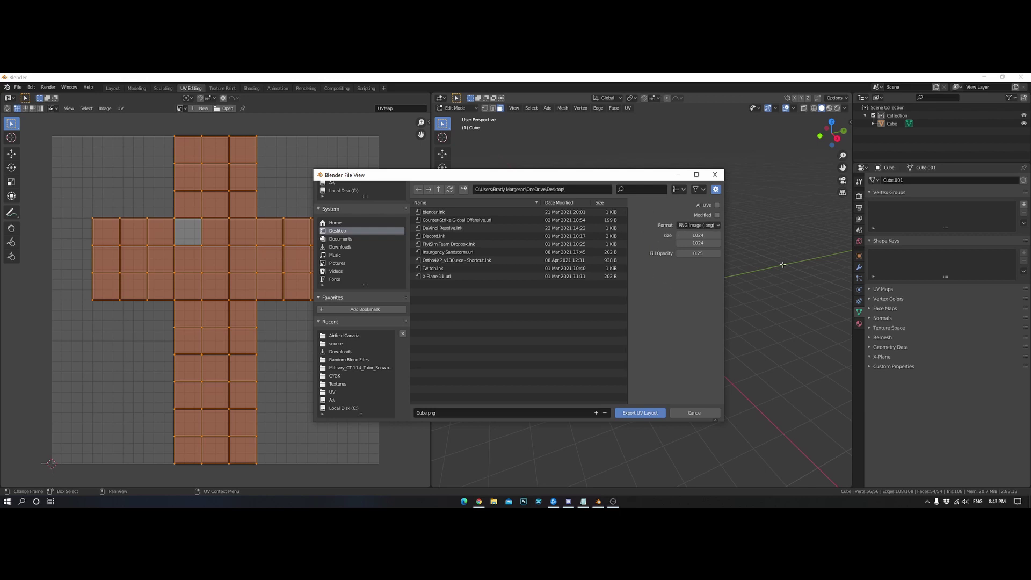
Step: Set the export size to 2048 × 2048 and export the UV layout
left_click(689, 236)
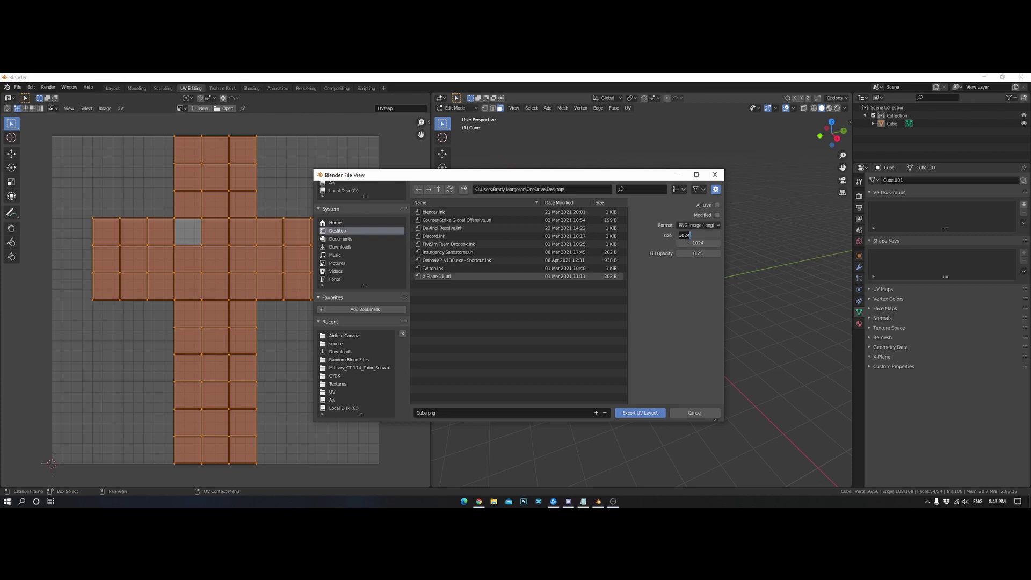
type("204")
type("409")
key("BackSpace")
key("BackSpace")
key("BackSpace")
type("8")
key("Tab")
type("2048")
key("Return")
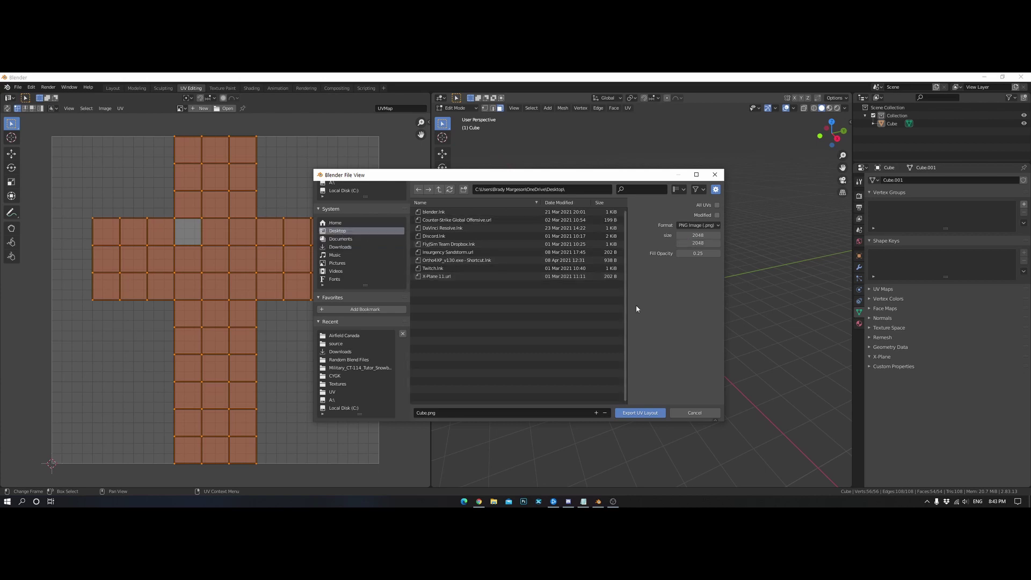
left_click(634, 414)
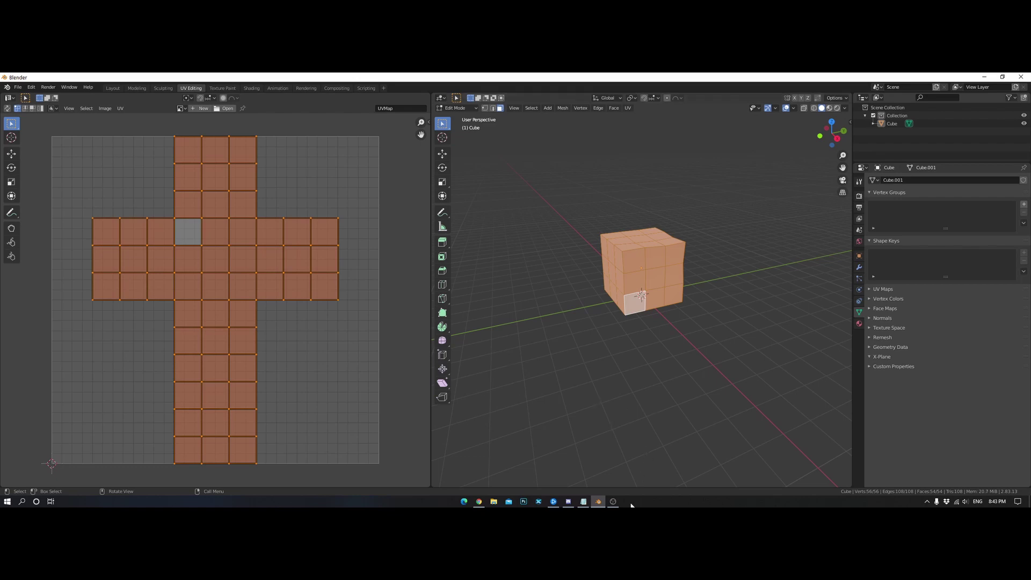
Step: Drag Cube.png from the Desktop in File Explorer into Photoshop to open it
key("alt+Tab")
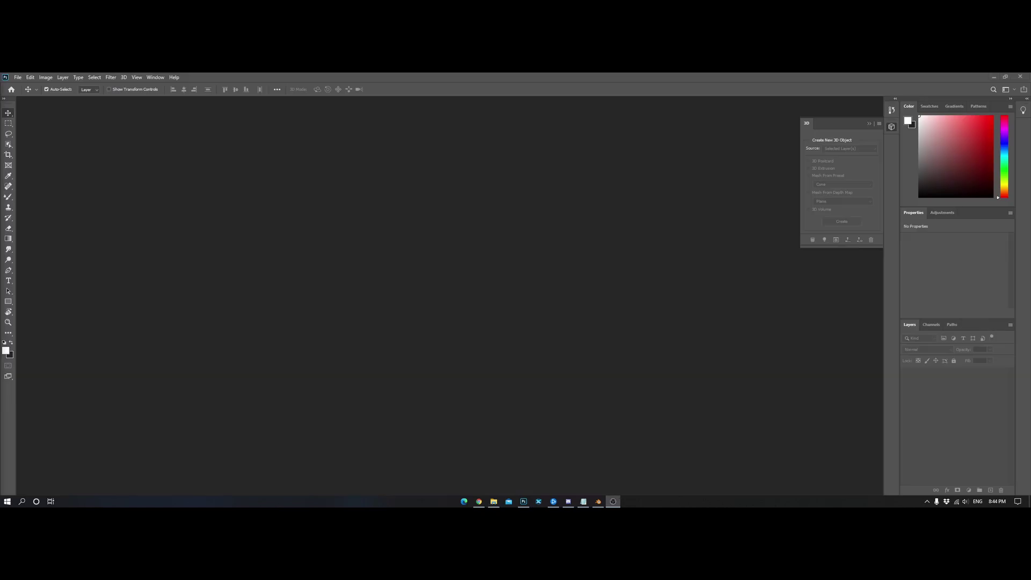
key("alt+Tab")
left_click_drag(1, 258, 447, 261)
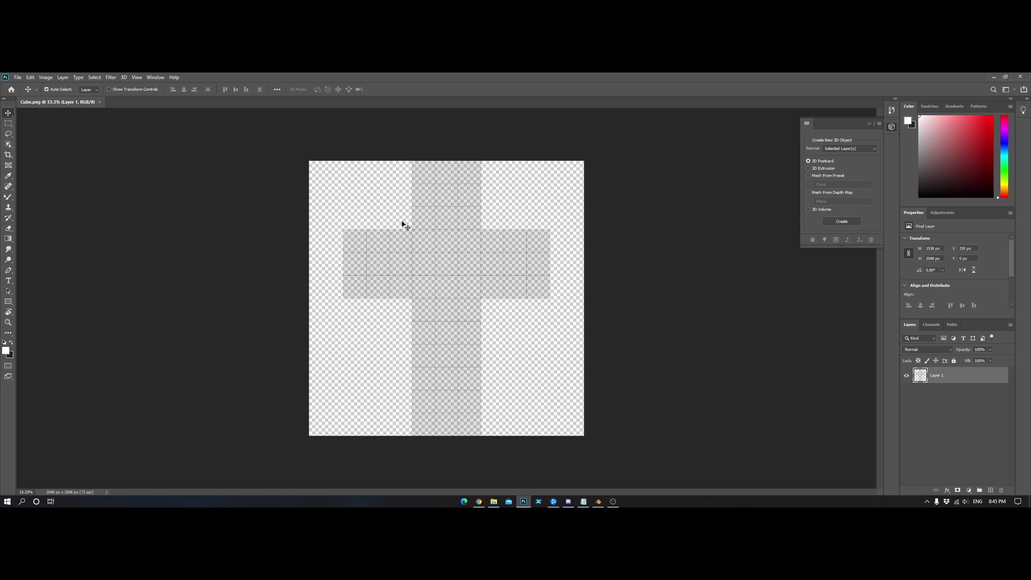
Step: Draw a white rectangle over the canvas and move its layer beneath the UV layout
left_click(871, 125)
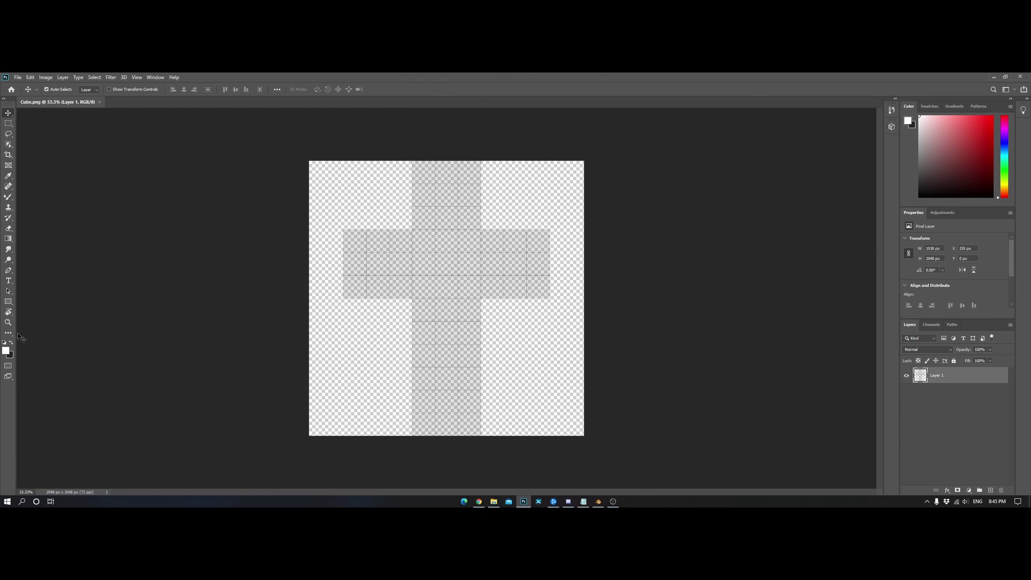
key("u")
left_click_drag(301, 155, 611, 441)
left_click_drag(945, 375, 953, 401)
key("v")
key("ctrl+plus")
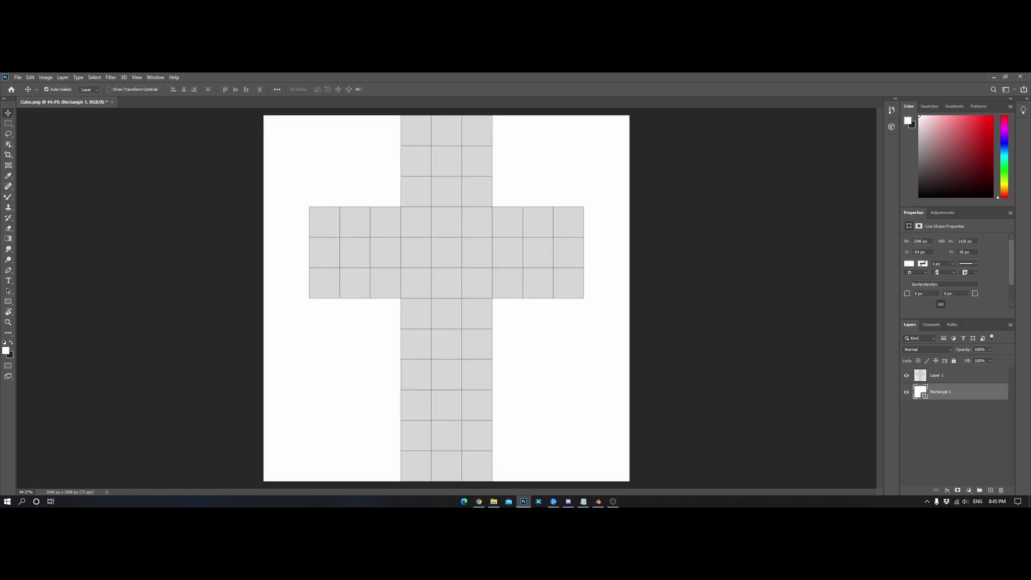
Step: Set the foreground colour to red (ff0000), then return to Blender
key("alt+Tab")
left_click(420, 74)
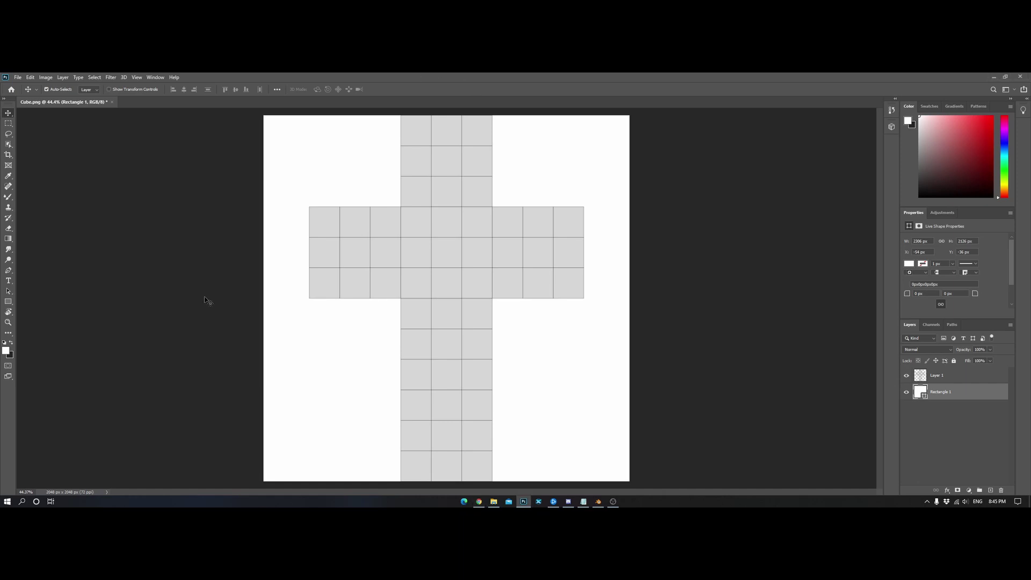
left_click(7, 352)
type("ff0000")
left_click(327, 272)
left_click(8, 302)
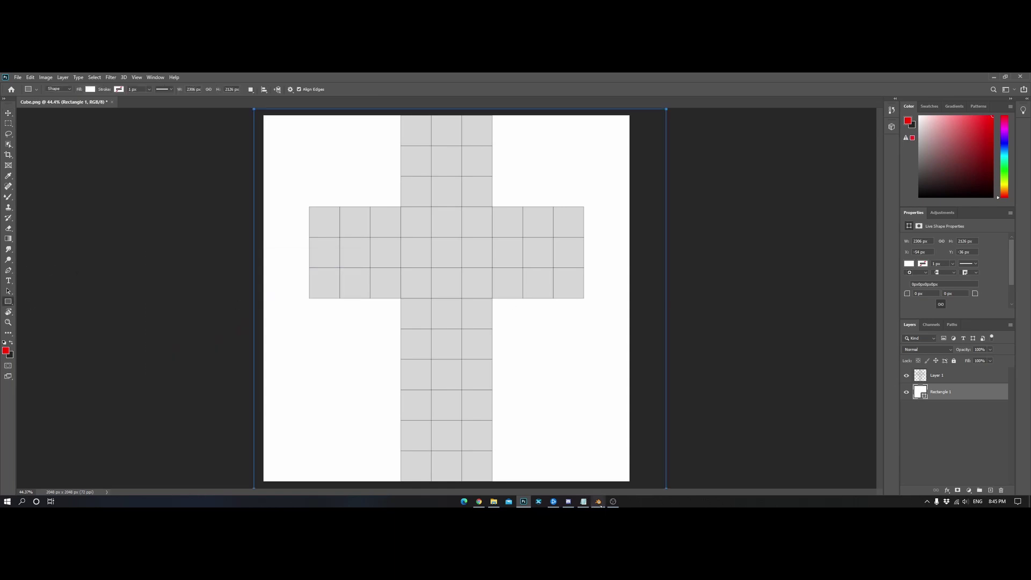
left_click(599, 502)
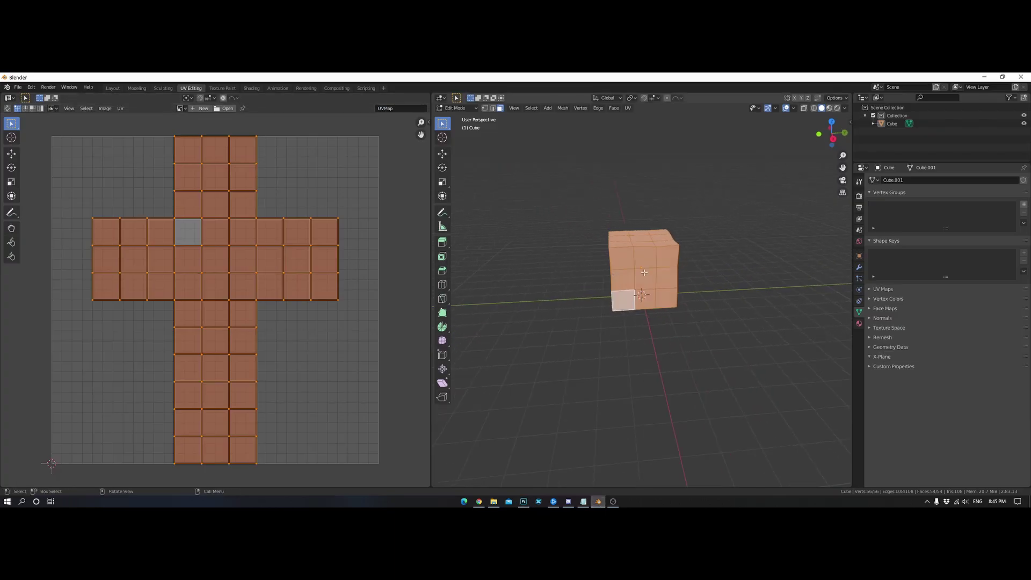
Step: Orbit to the cube's front and select its four front faces to see their UV squares
middle_click_drag(646, 272, 650, 238)
left_click(646, 240)
left_click(643, 265, "shift")
left_click(665, 242, "shift")
left_click(664, 265, "shift")
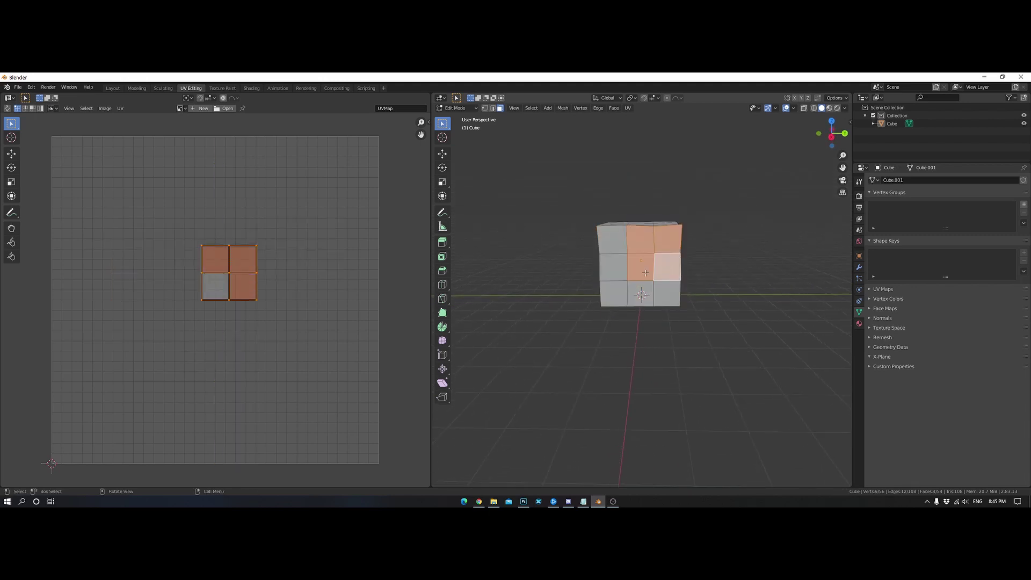
key("a")
Step: Reselect the four front faces, select all again, and return to Photoshop
key("alt+a")
left_click(642, 241)
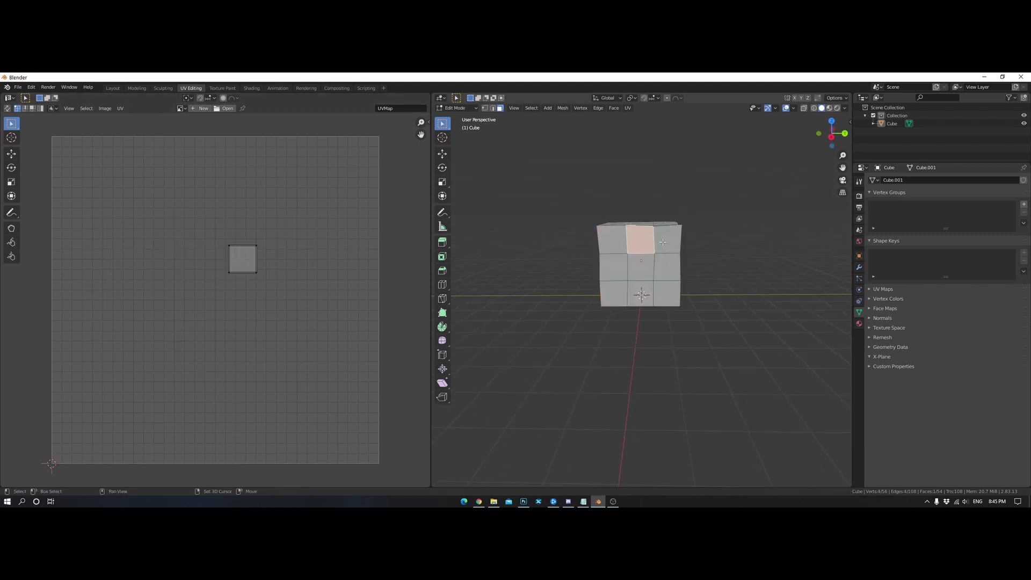
left_click(665, 242, "shift")
left_click(664, 263, "shift")
left_click(643, 263, "shift")
key("a")
key("a")
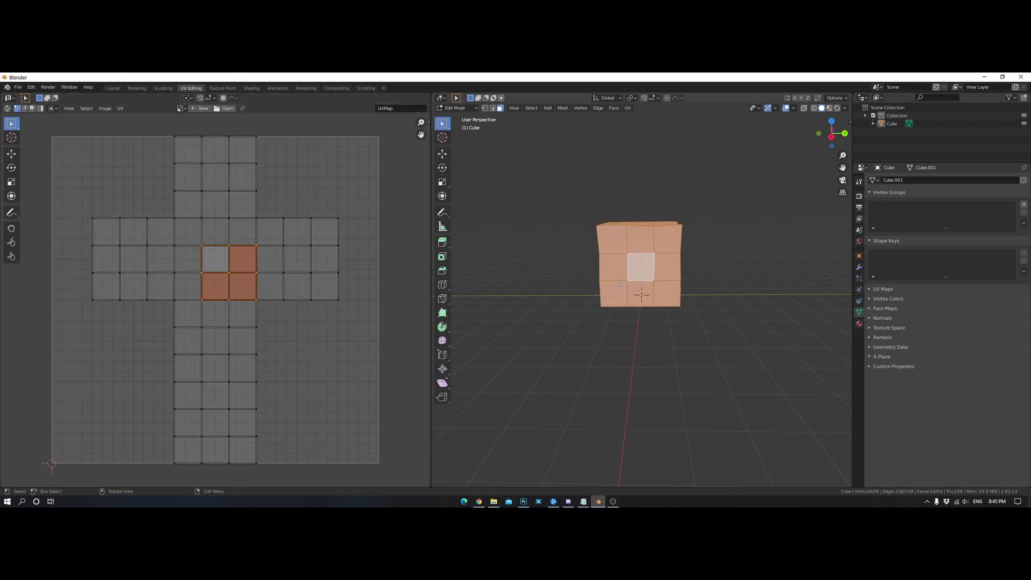
left_click(524, 501)
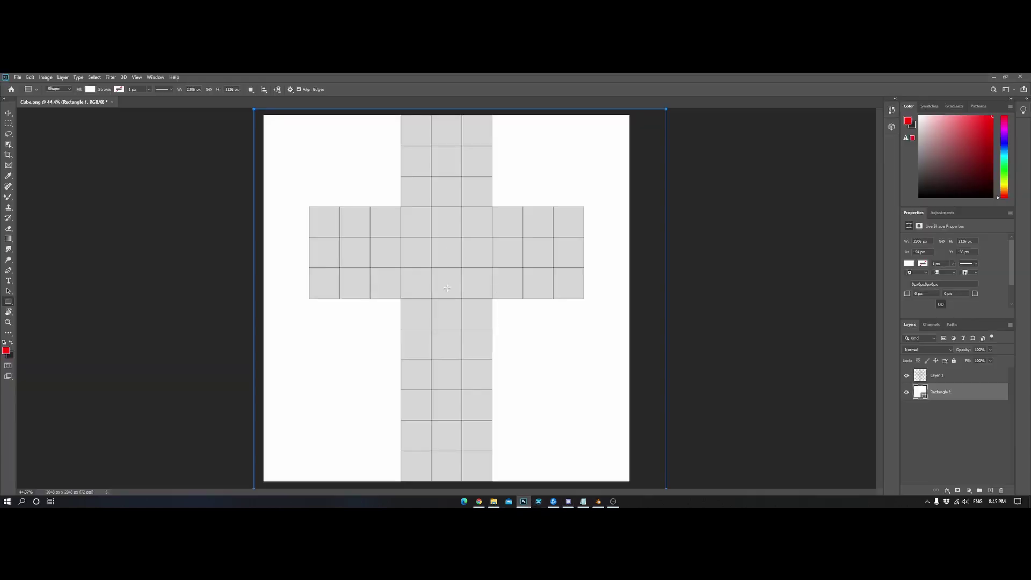
Step: Draw a rectangle over the front-face squares and give it a red fill
scroll(448, 288, "up", 5, "alt")
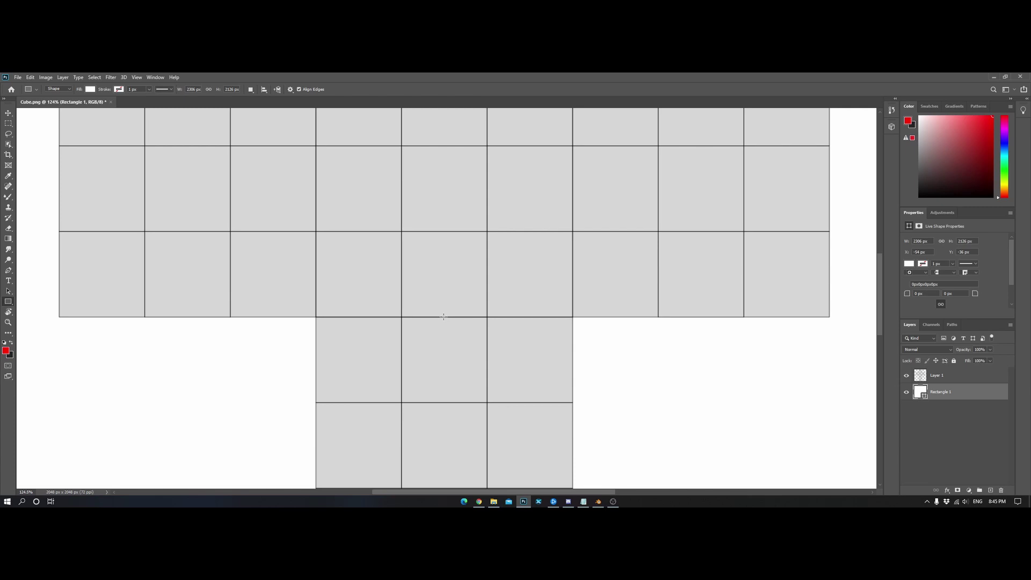
left_click_drag(444, 317, 572, 199)
scroll(538, 242, "down", 3, "alt")
scroll(510, 233, "up", 2, "alt")
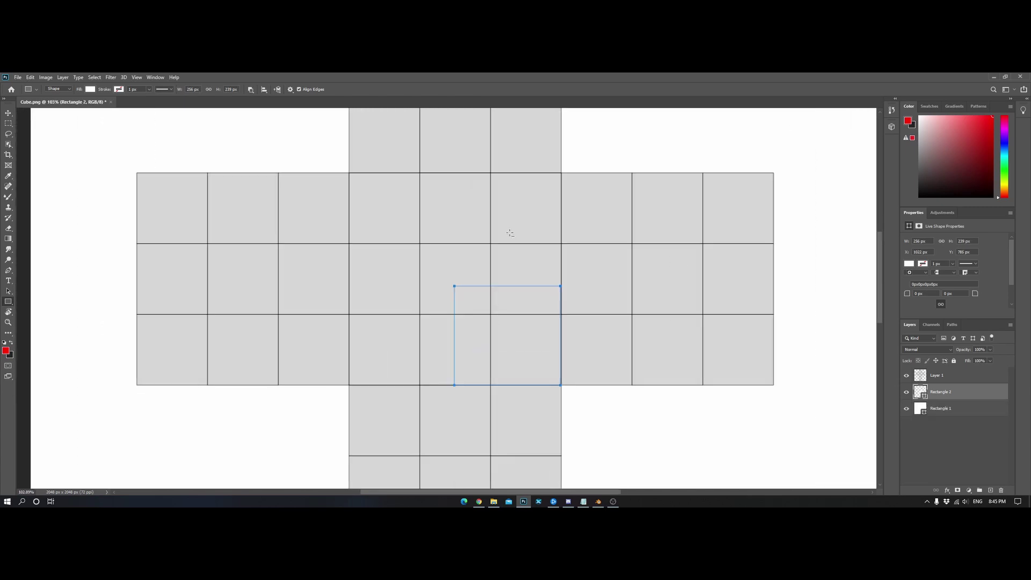
left_click(90, 89)
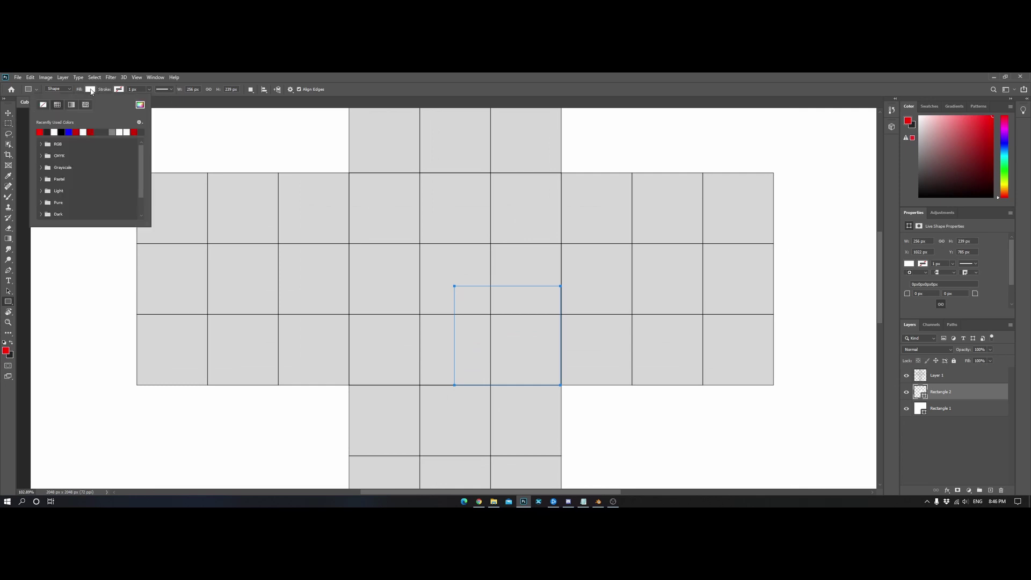
left_click(40, 132)
left_click(421, 77)
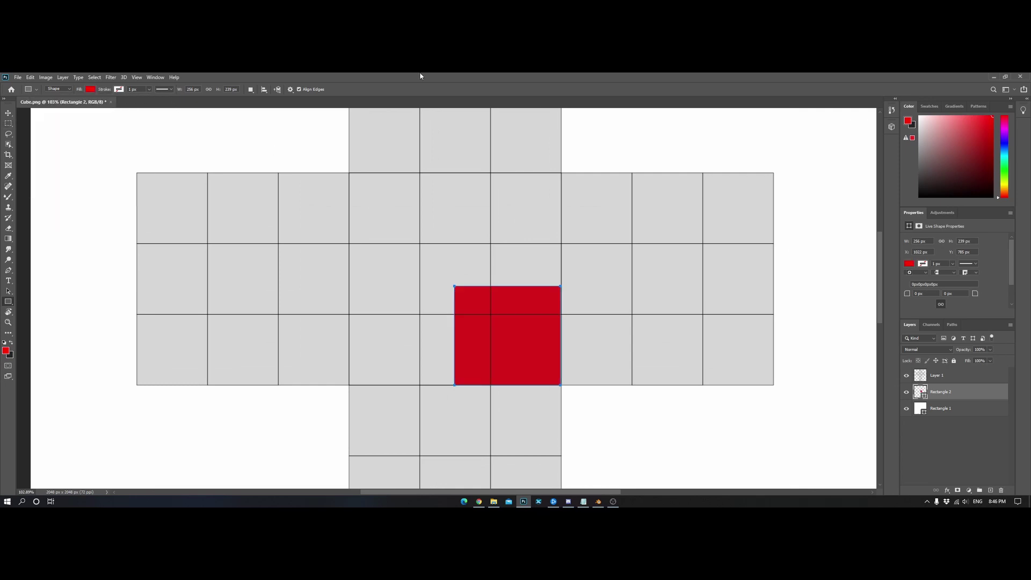
Step: Reposition the red rectangle on the grid and create a slightly taller duplicate
left_click(8, 114)
scroll(582, 416, "down", 3, "alt")
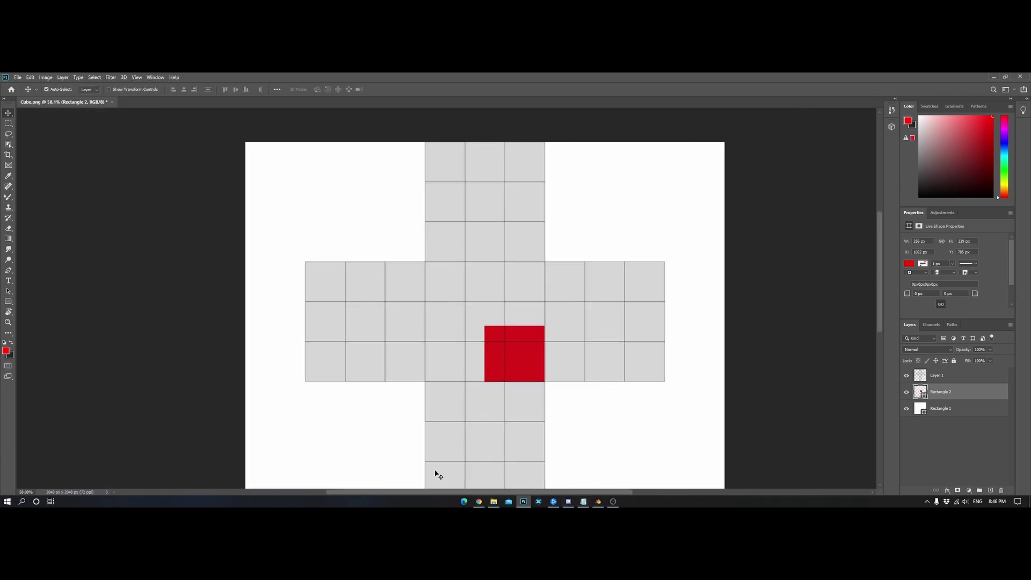
scroll(481, 391, "up", 5, "alt")
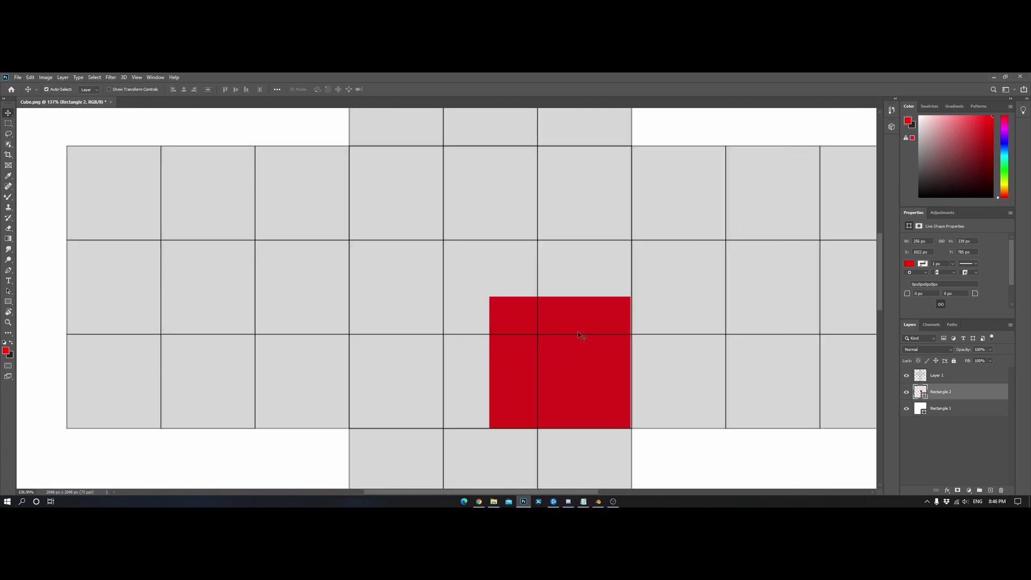
left_click_drag(592, 340, 418, 172)
key("ctrl+alt+t")
left_click_drag(419, 277, 418, 287)
left_click(402, 92)
Step: Stretch the original red rectangle's top edge upward to cover its cells
left_click(956, 409)
key("ctrl+t")
left_click_drag(563, 292, 564, 284)
left_click(399, 89)
scroll(510, 299, "down", 3, "alt")
scroll(510, 298, "down", 2, "alt")
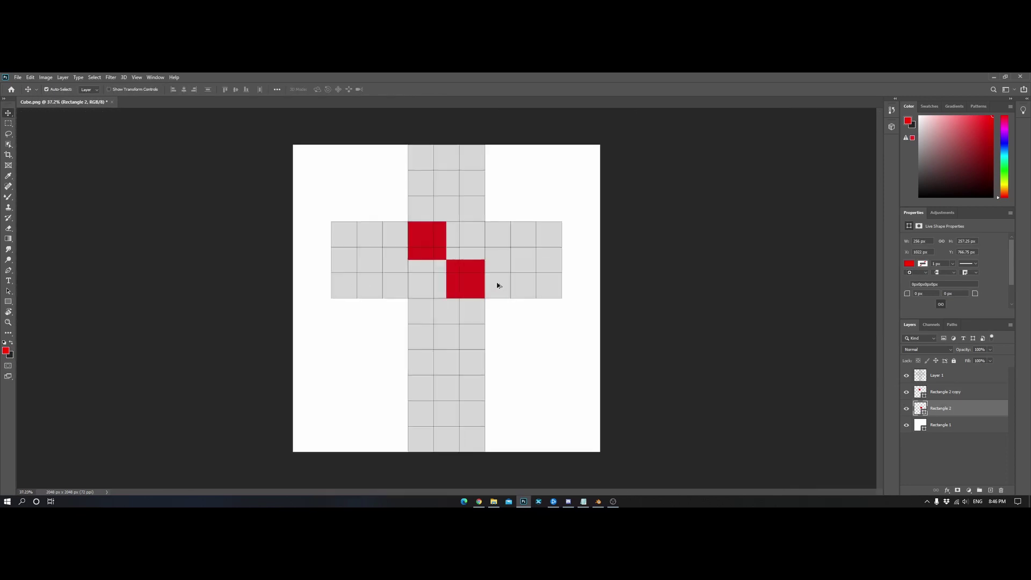
scroll(494, 283, "up", 1, "alt")
Step: Orbit to see the cube's top and select its four top faces
left_click(598, 501)
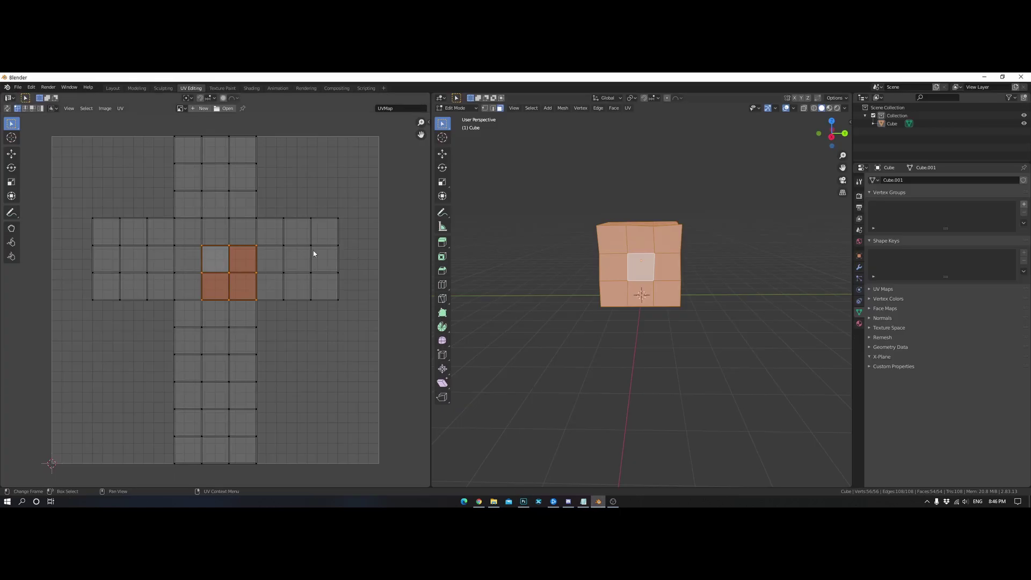
middle_click_drag(743, 271, 665, 281)
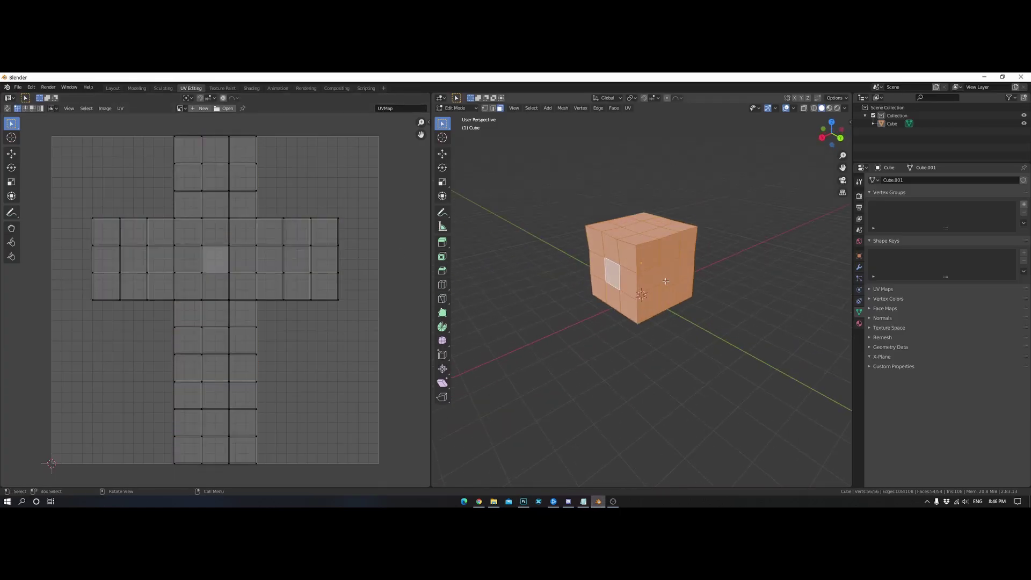
left_click(623, 230)
left_click(640, 228, "shift")
left_click(659, 233, "shift")
left_click(640, 237, "shift")
Step: Add the four right-side faces, then select all, undo, and clear the selection
left_click(650, 256, "shift")
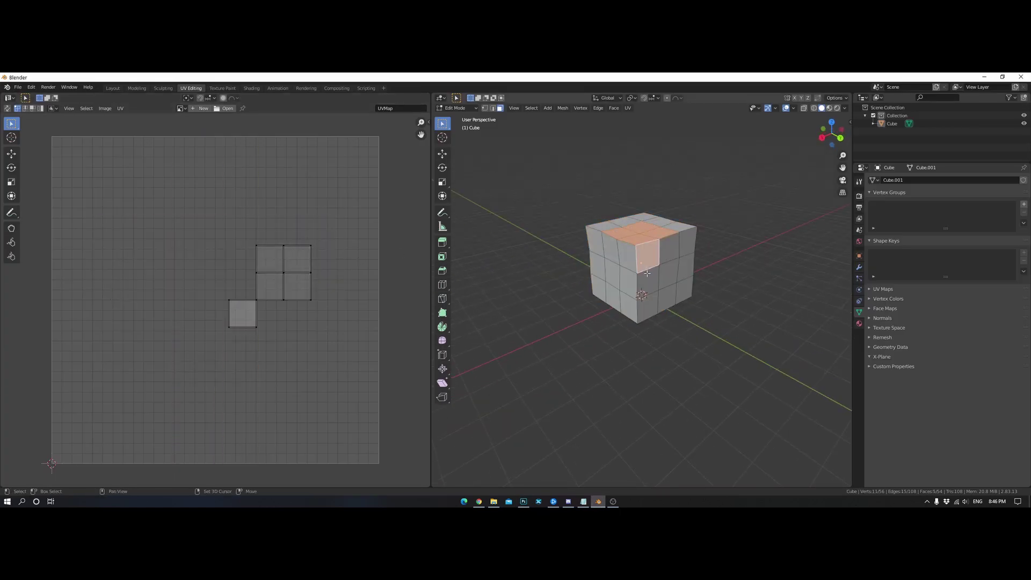
left_click(667, 254, "shift")
left_click(668, 273, "shift")
left_click(649, 281, "shift")
key("a")
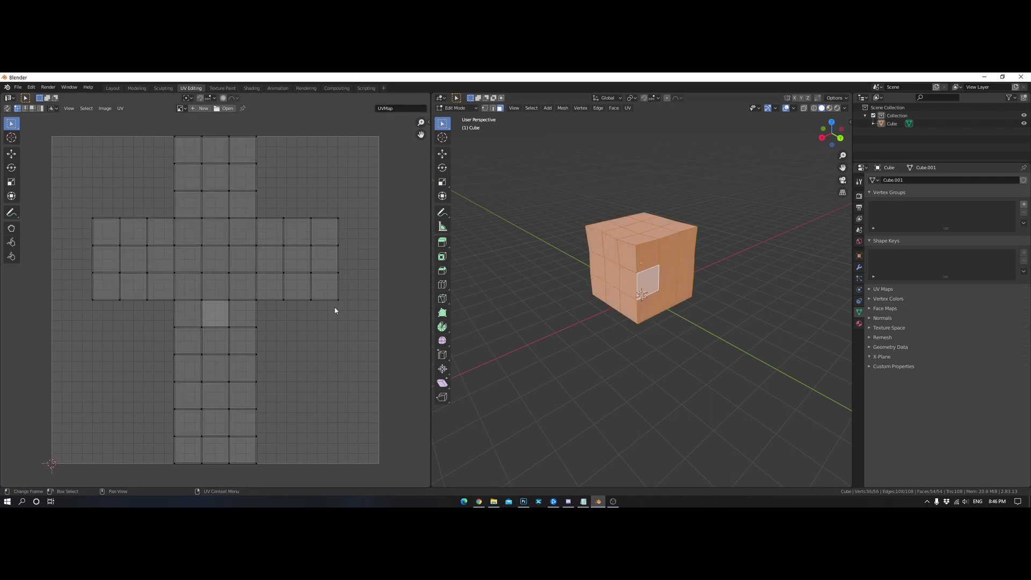
key("ctrl+z")
key("alt+a")
Step: Back in Photoshop, draw a rectangle beside the lower red square
key("a")
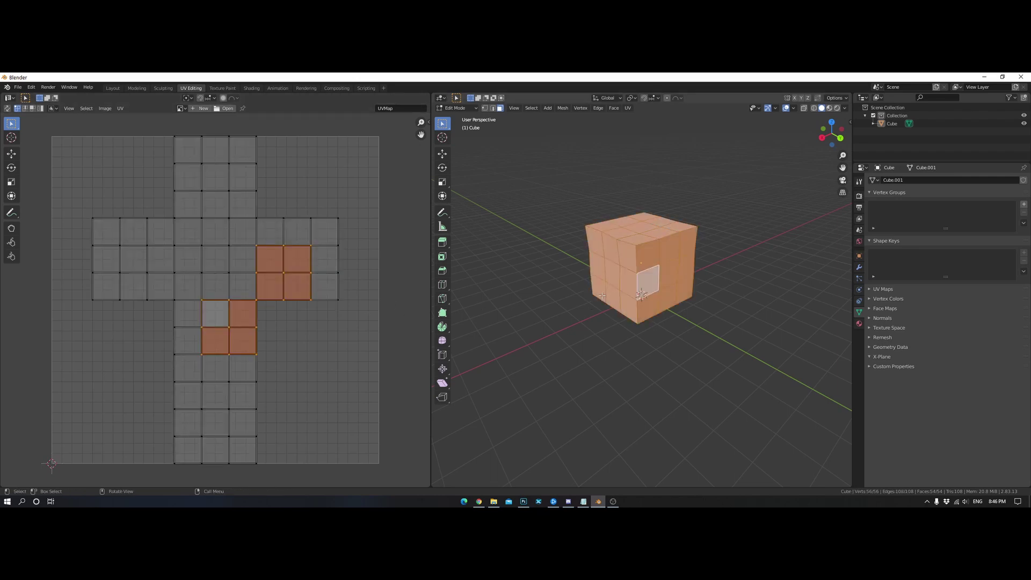
left_click(523, 501)
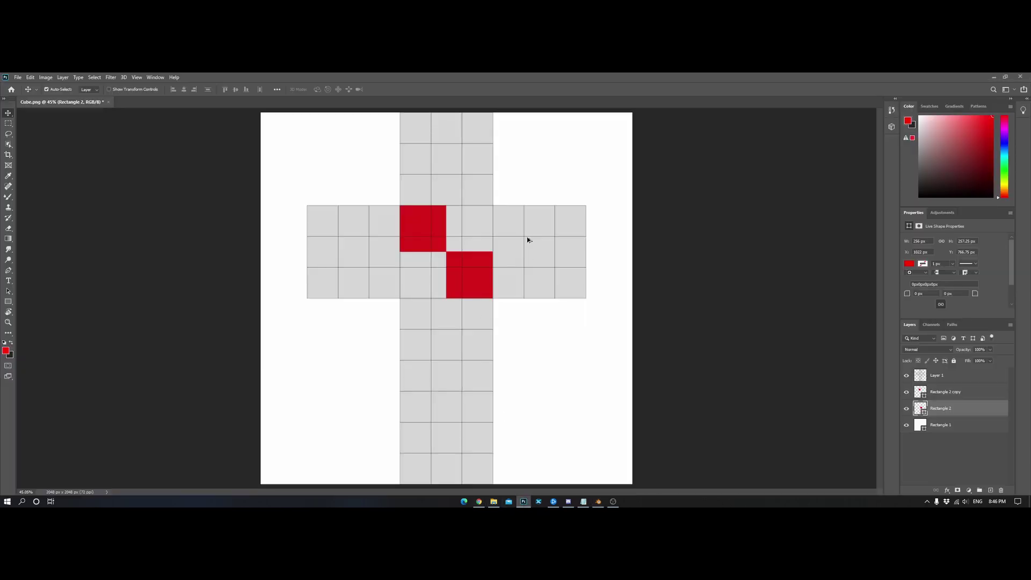
scroll(519, 229, "up", 3, "alt")
scroll(532, 284, "up", 2, "alt")
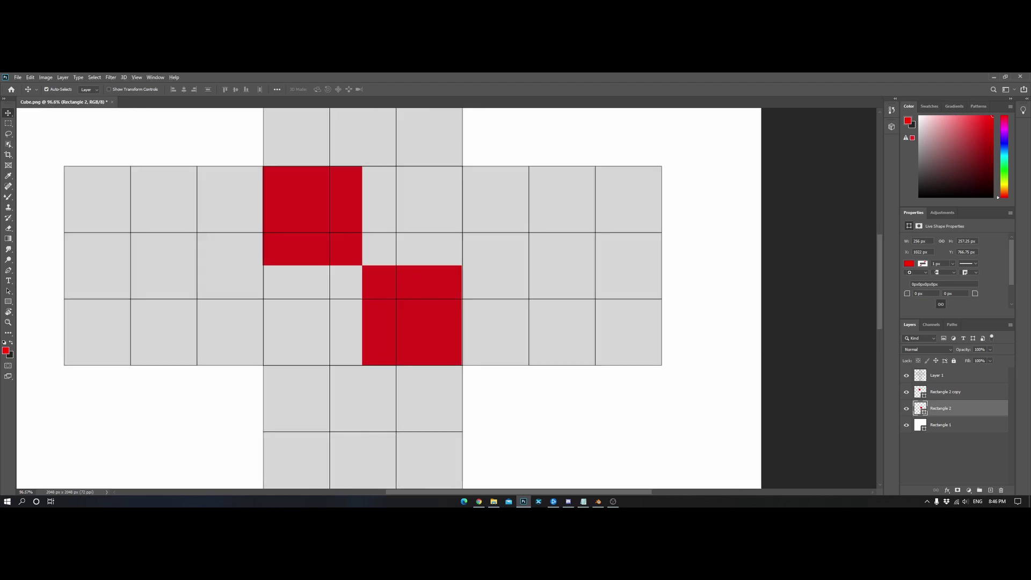
left_click(8, 302)
scroll(472, 299, "up", 4, "alt")
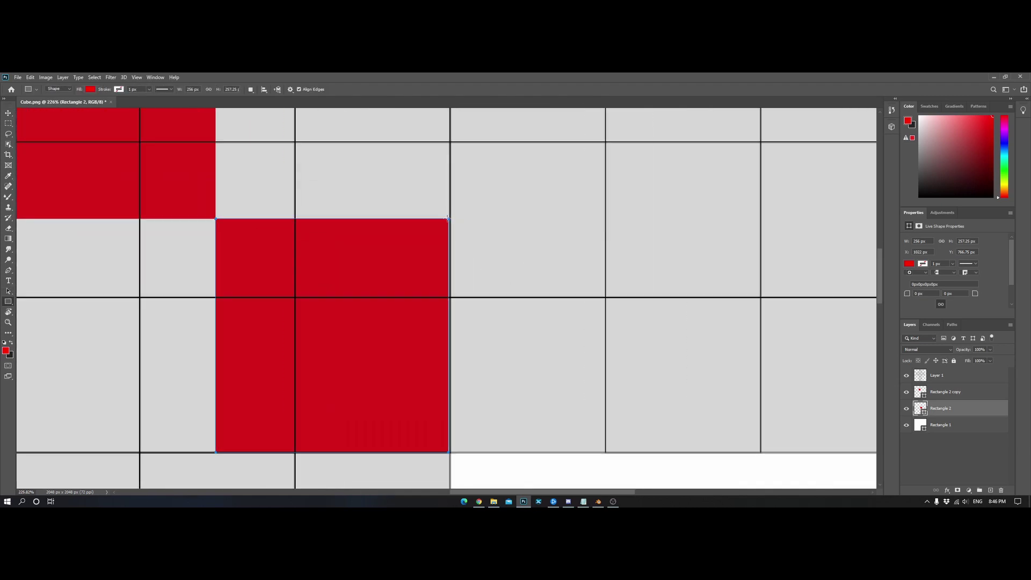
left_click_drag(449, 219, 696, 454)
scroll(452, 381, "down", 2, "alt")
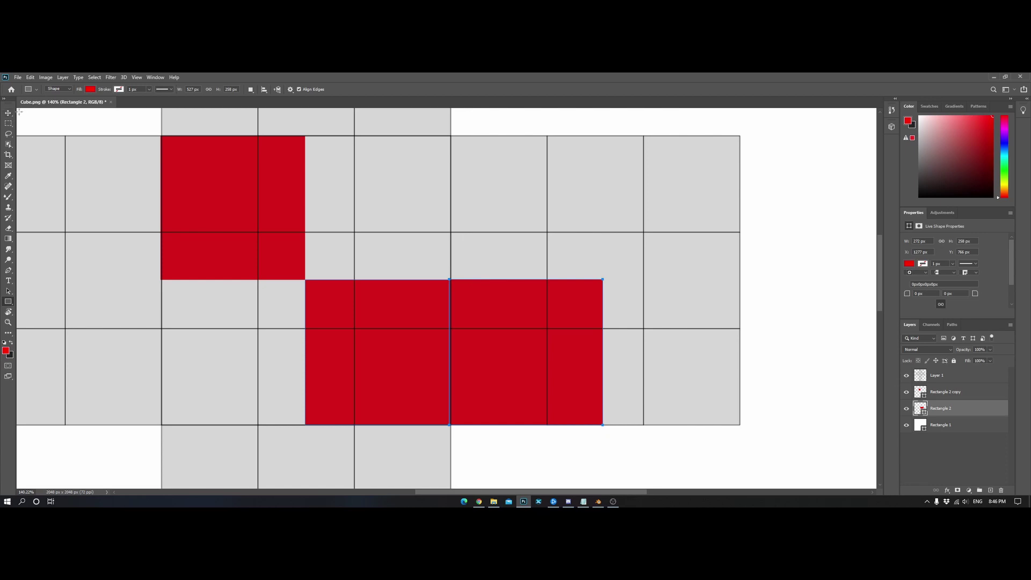
Step: Narrow the red rectangle to fit the grid cells
key("ctrl+t")
left_click_drag(603, 352, 600, 349)
left_click(399, 90)
scroll(546, 217, "down", 3, "alt")
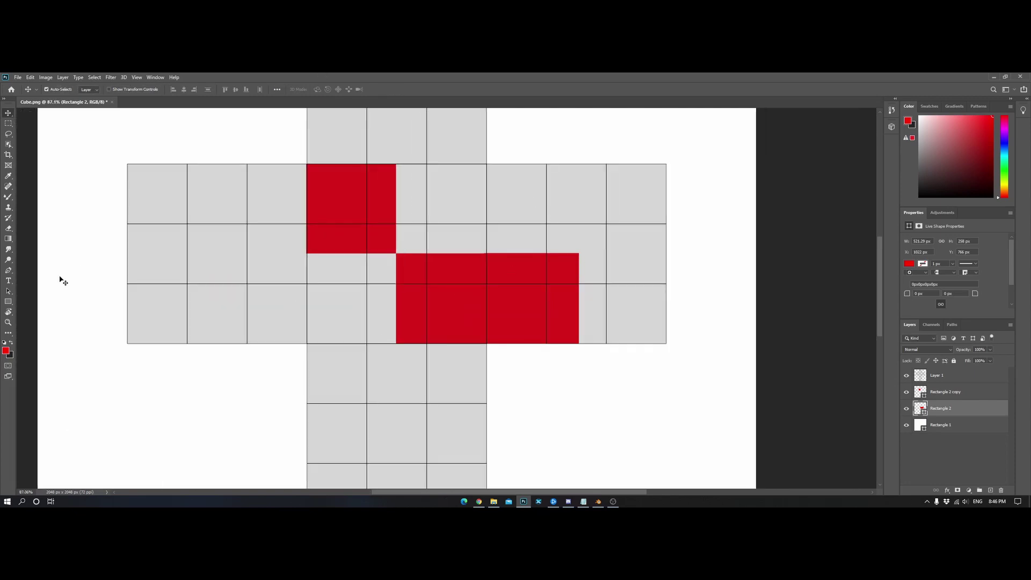
Step: Add a new layer and draw a rectangle below the red block
left_click(8, 301)
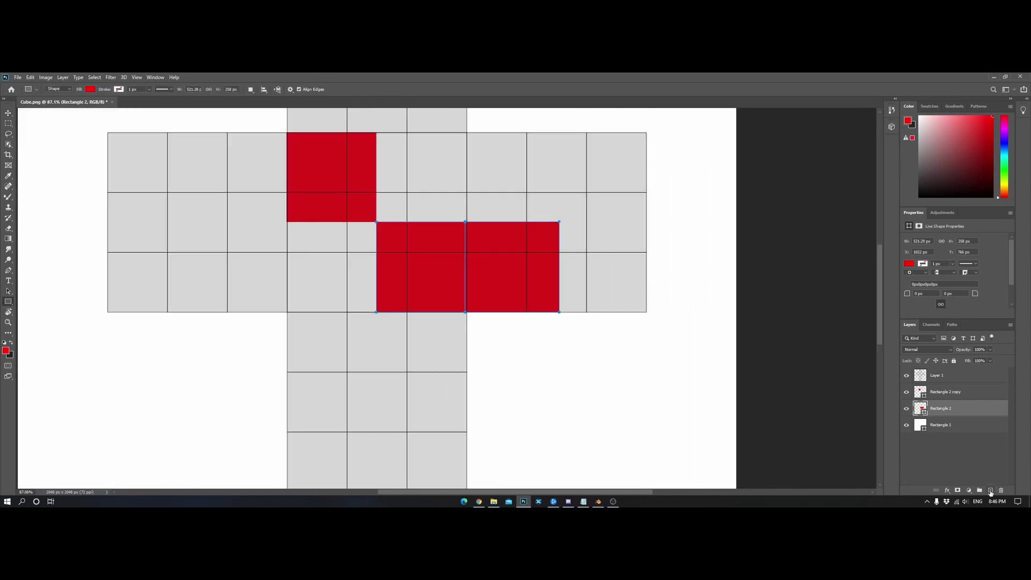
left_click(991, 491)
scroll(390, 290, "up", 8, "alt")
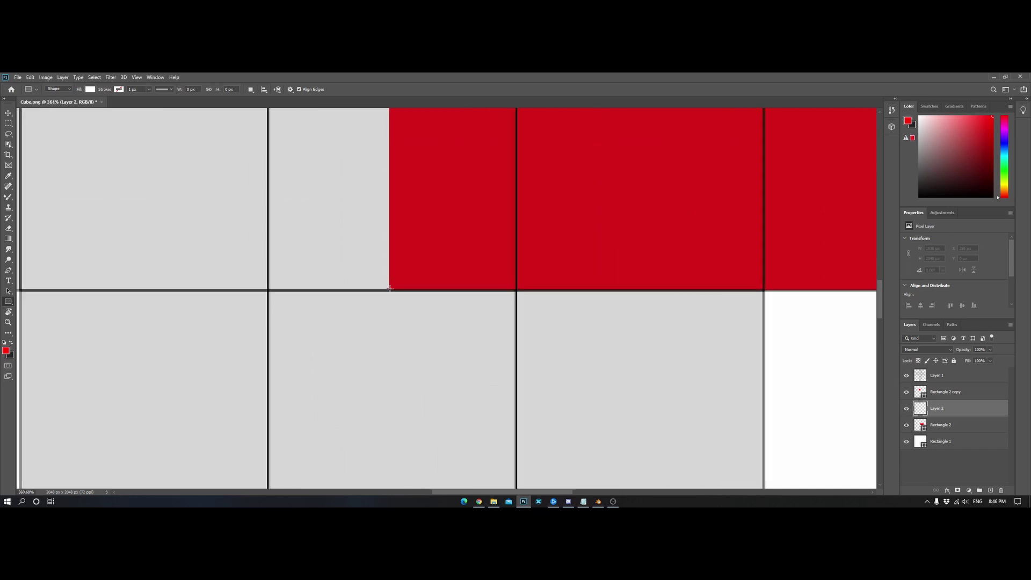
left_click_drag(390, 290, 766, 375)
scroll(157, 164, "down", 3, "alt")
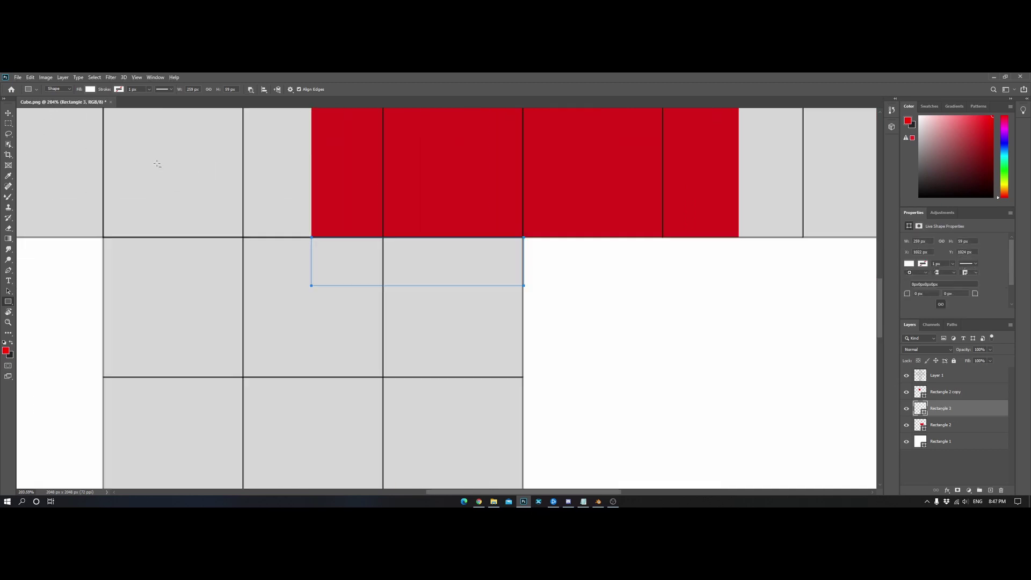
Step: Give the new rectangle a red fill
left_click(9, 114)
left_click(8, 301)
left_click(90, 90)
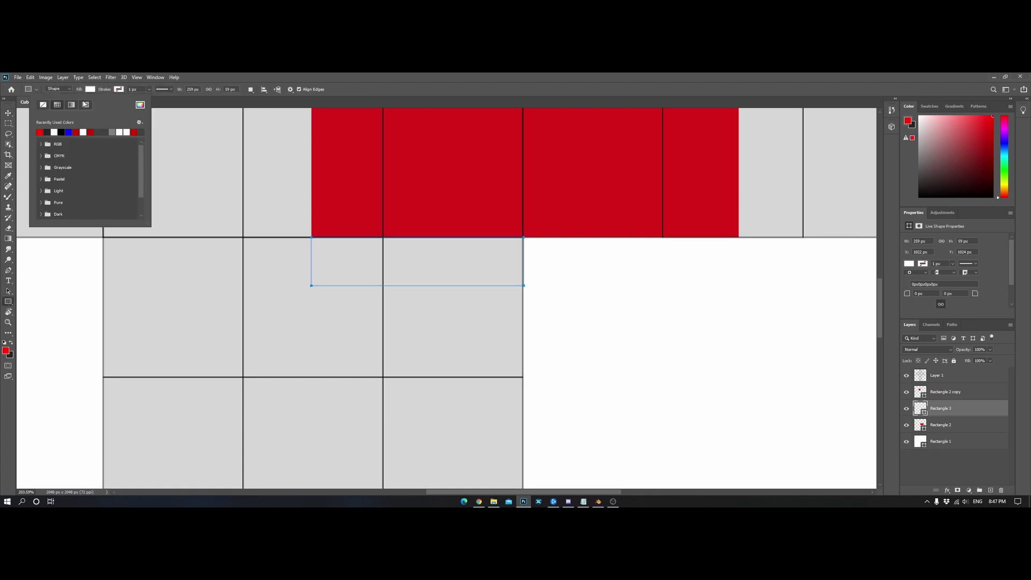
left_click(39, 132)
key("Escape")
Step: Stretch the new red rectangle down over its cell and fit the texture in view
scroll(493, 211, "down", 2, "alt")
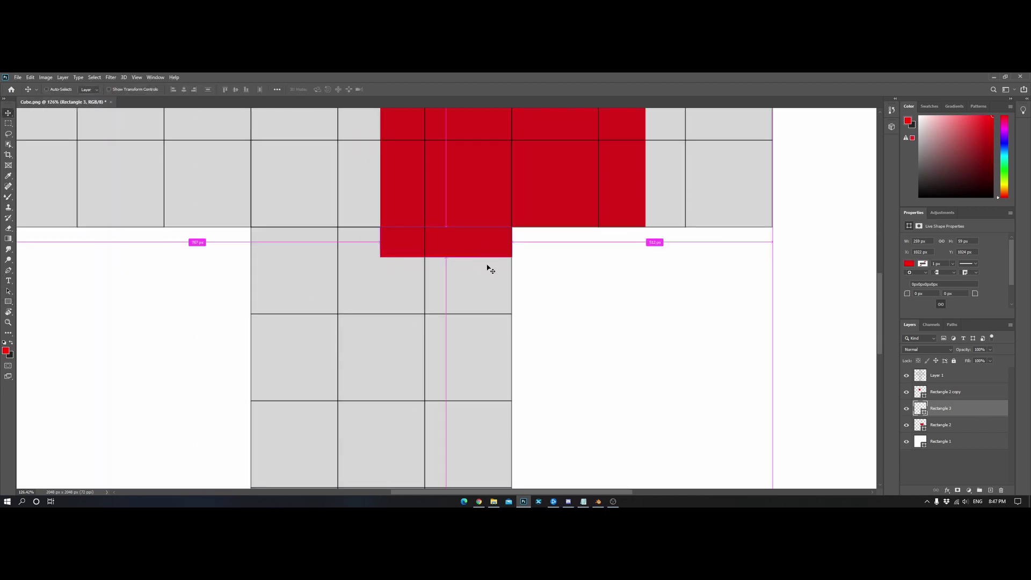
key("ctrl+t")
left_click_drag(446, 256, 458, 358)
left_click(399, 89)
key("ctrl+0")
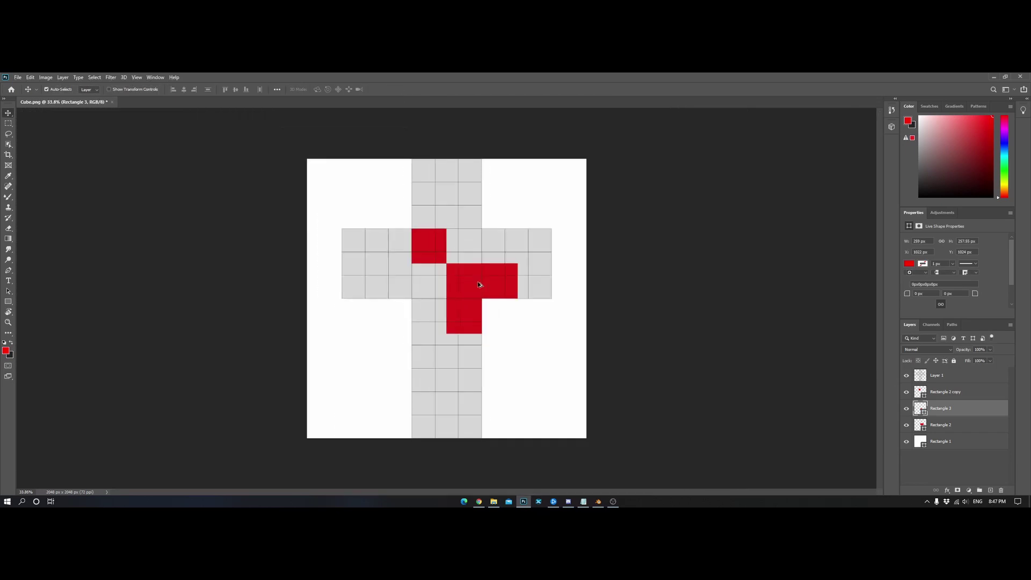
left_click(479, 502)
Step: Clear the face selection, orbit around the cube in Blender, then return to Photoshop
left_click(597, 501)
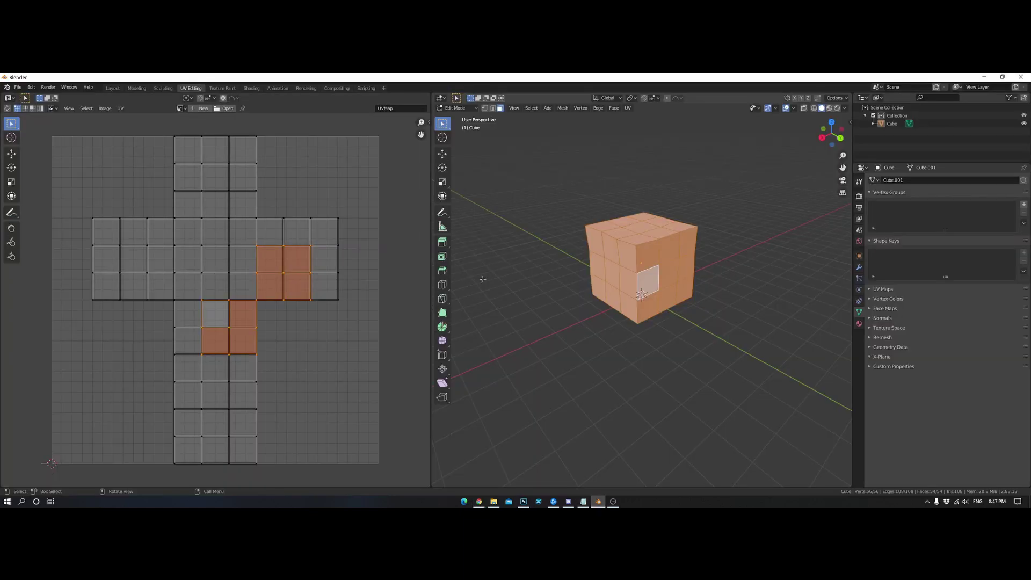
left_click(369, 257)
middle_click_drag(695, 272, 657, 287)
scroll(707, 271, "down", 1)
scroll(667, 265, "up", 2)
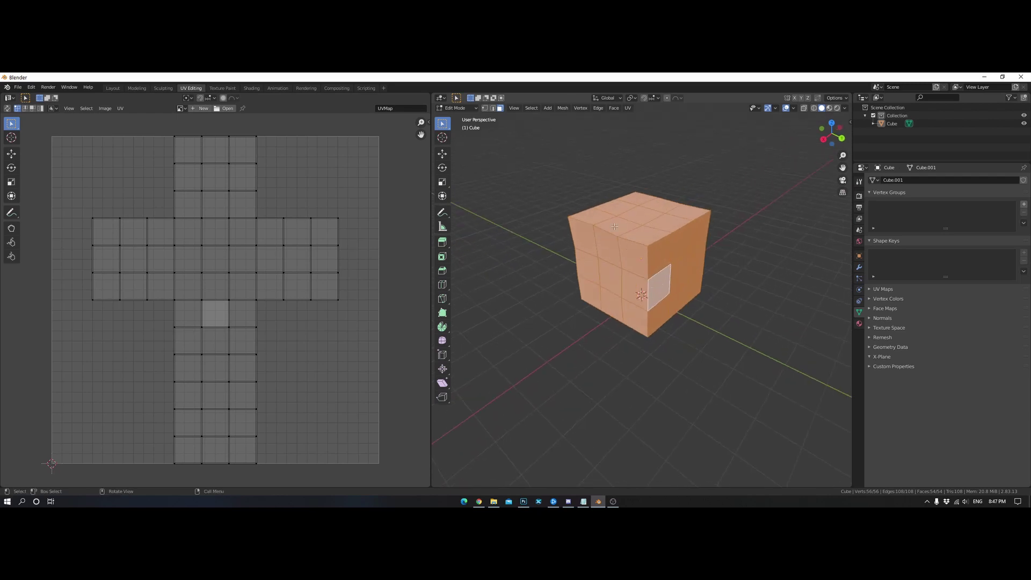
mouse_move(677, 244)
middle_mouse_down()
mouse_move(631, 242)
mouse_move(659, 244)
middle_mouse_up()
key("alt+Tab")
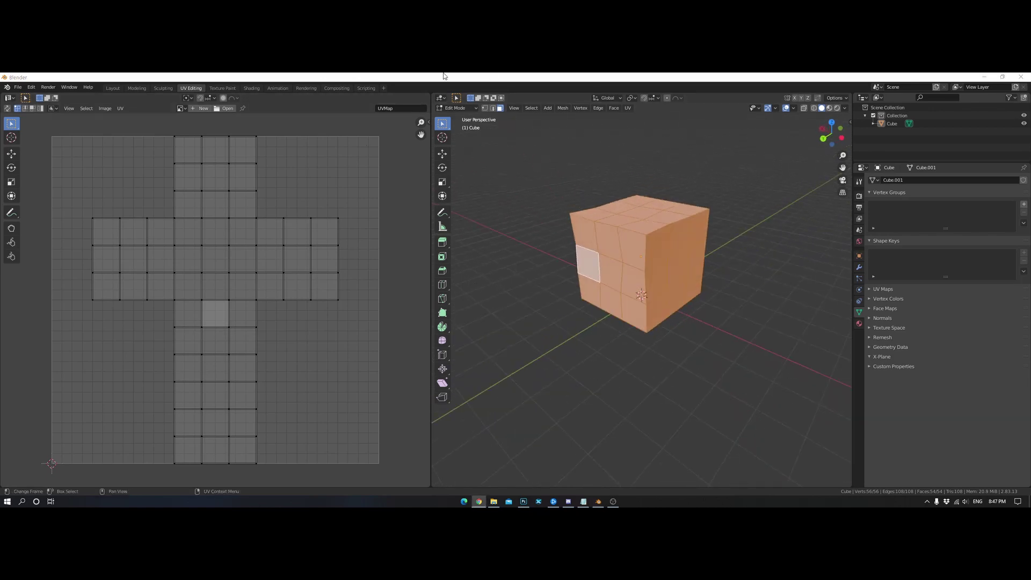
left_click(598, 501)
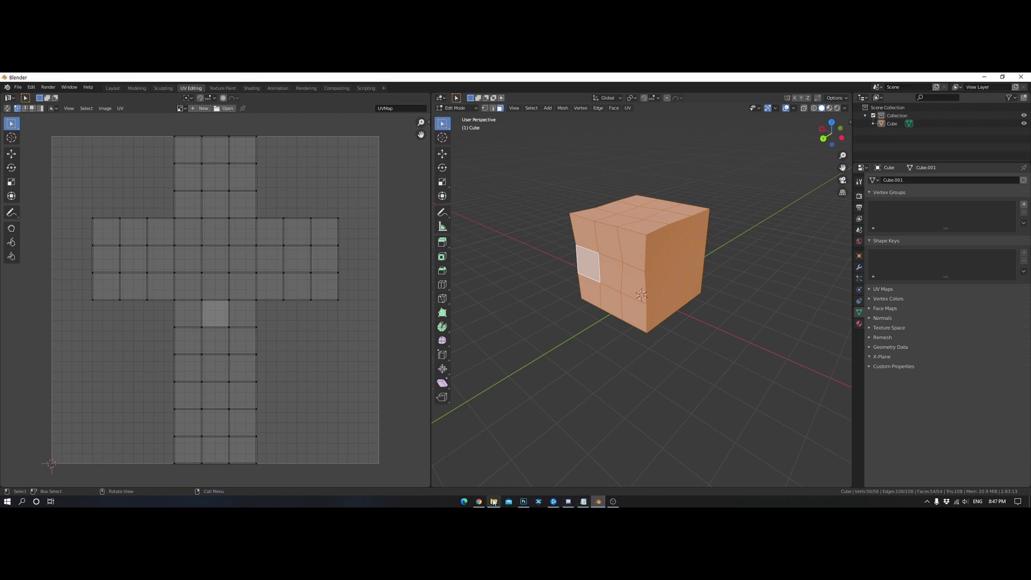
left_click(523, 502)
Step: Duplicate the bottom red square, move the copy down and left, and commit it
scroll(431, 373, "up", 5, "alt")
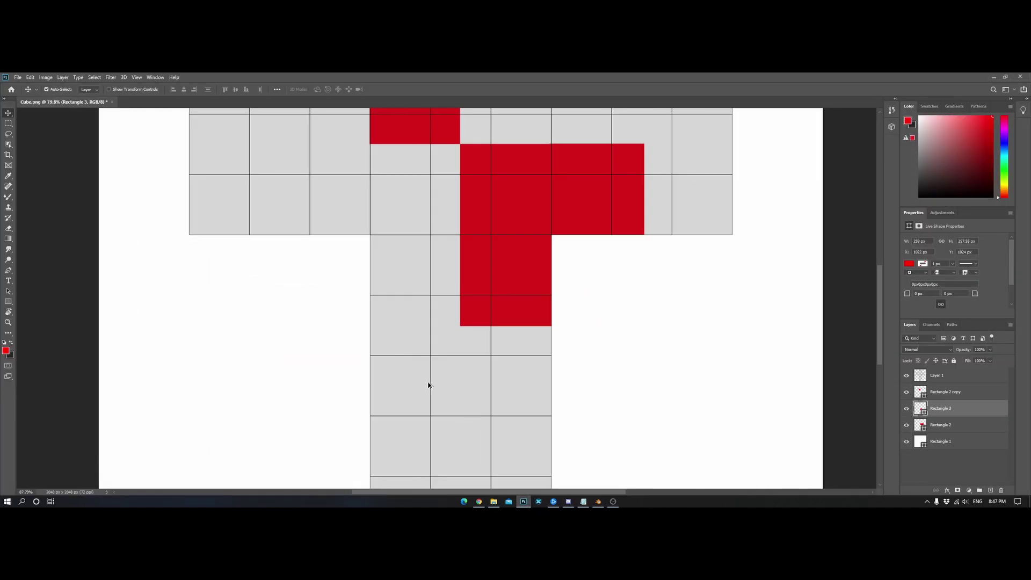
scroll(434, 295, "down", 5, "alt")
scroll(438, 330, "up", 1, "alt")
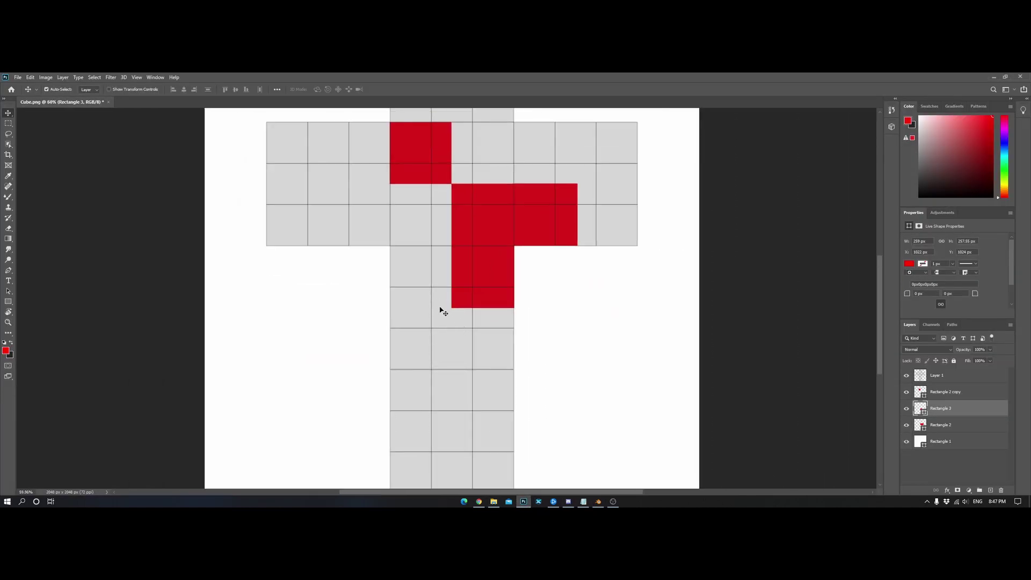
left_click(8, 301)
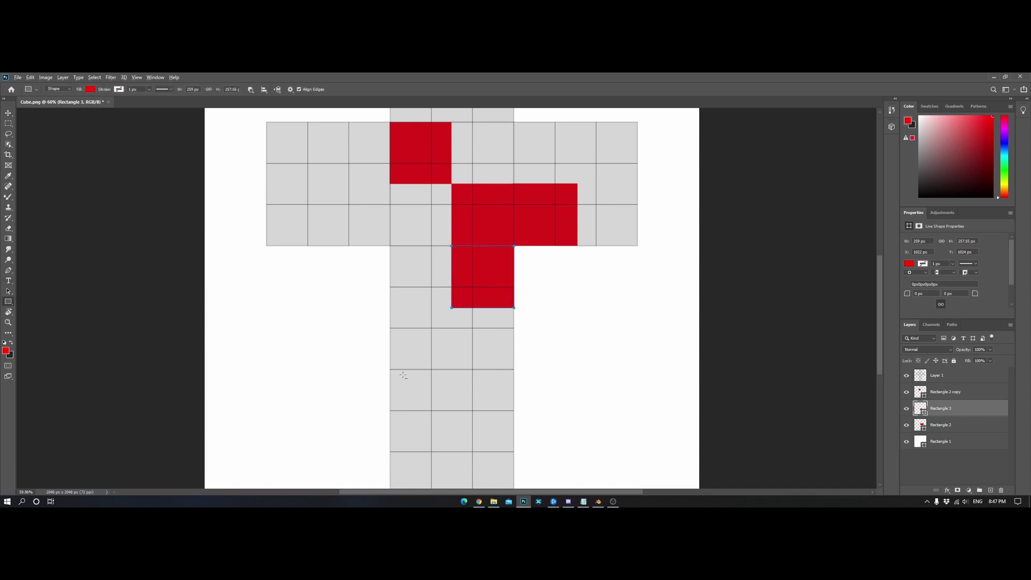
scroll(428, 349, "up", 10, "alt")
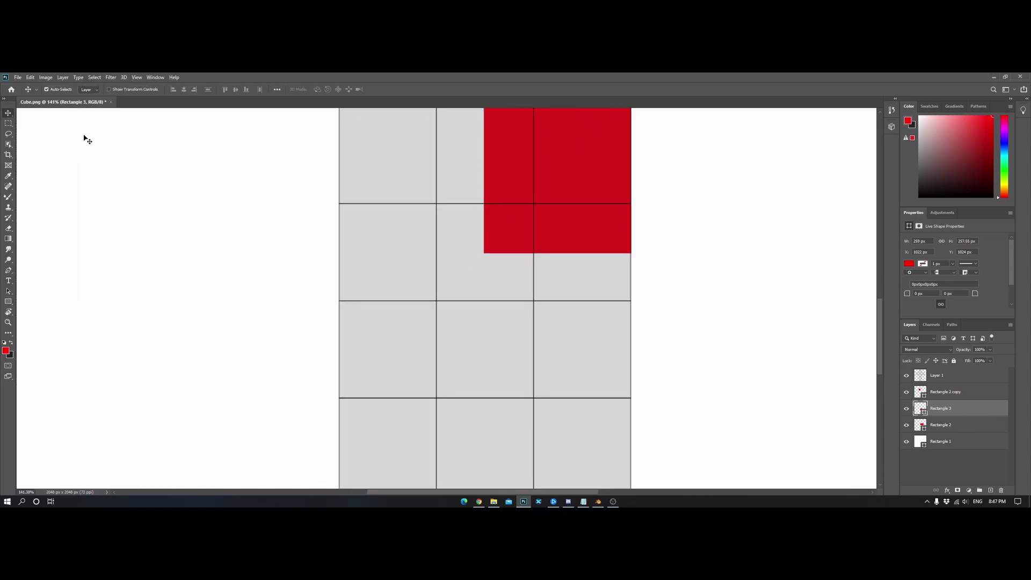
key("ctrl+alt+t")
left_click_drag(536, 236, 414, 355)
scroll(450, 407, "up", 10, "alt")
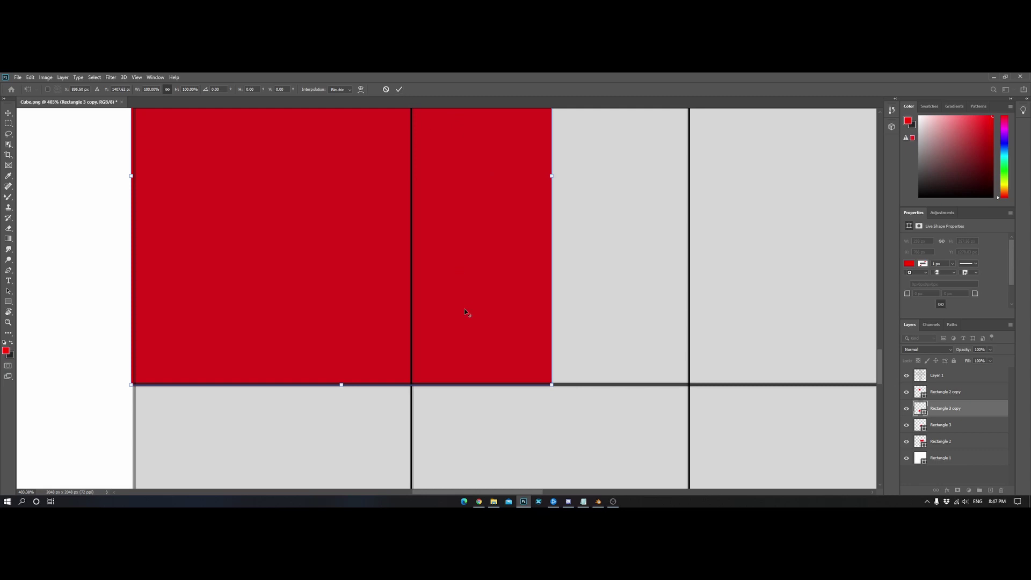
left_click(402, 90)
Step: Duplicate the red square again and place it in the right arm's top-right cell
scroll(467, 344, "down", 15, "alt")
scroll(491, 318, "down", 4, "alt")
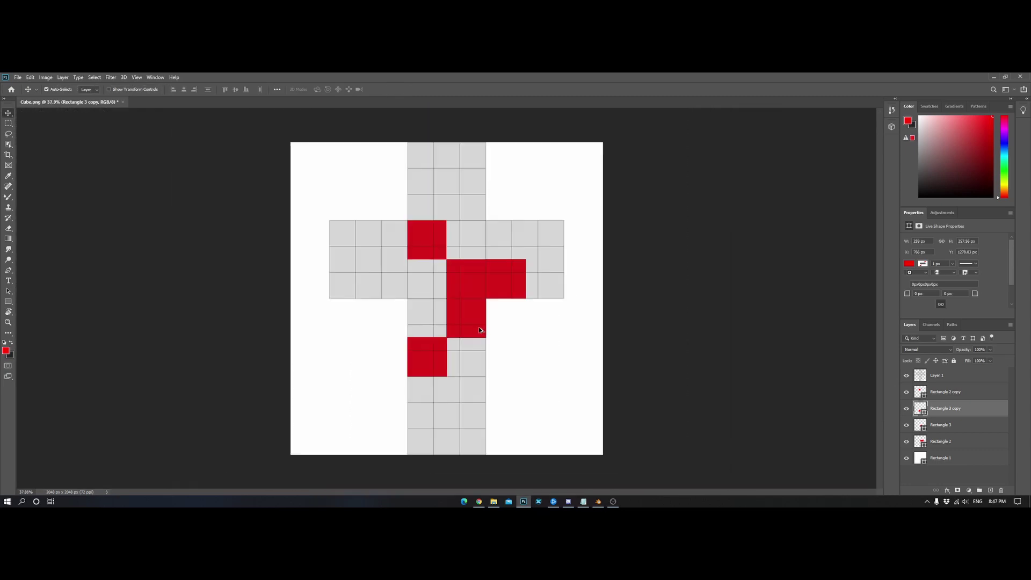
scroll(482, 328, "up", 2, "alt")
scroll(588, 213, "up", 6, "alt")
scroll(469, 213, "down", 5, "alt")
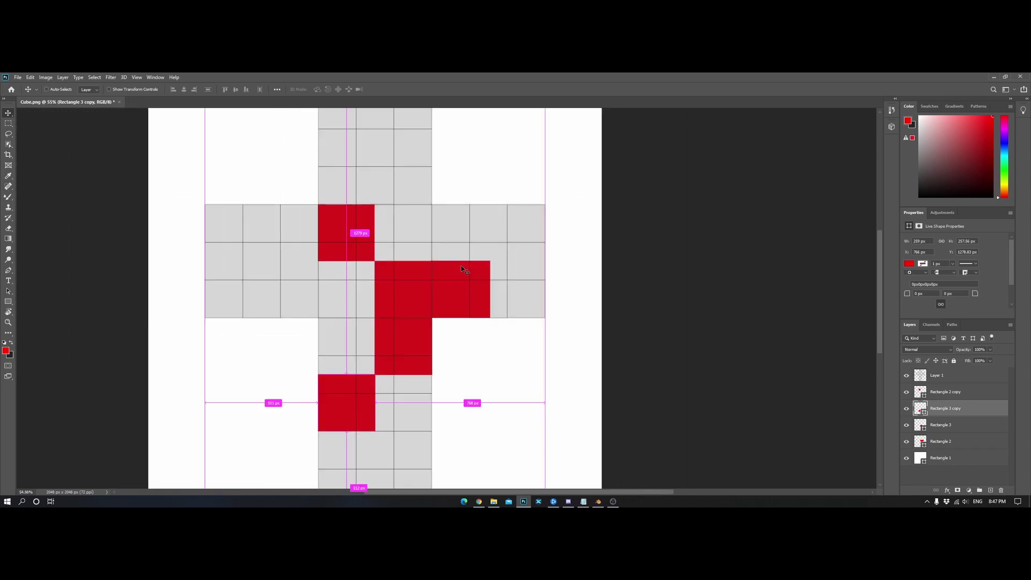
key("ctrl+alt+t")
left_click_drag(356, 400, 526, 230)
scroll(526, 230, "up", 10, "alt")
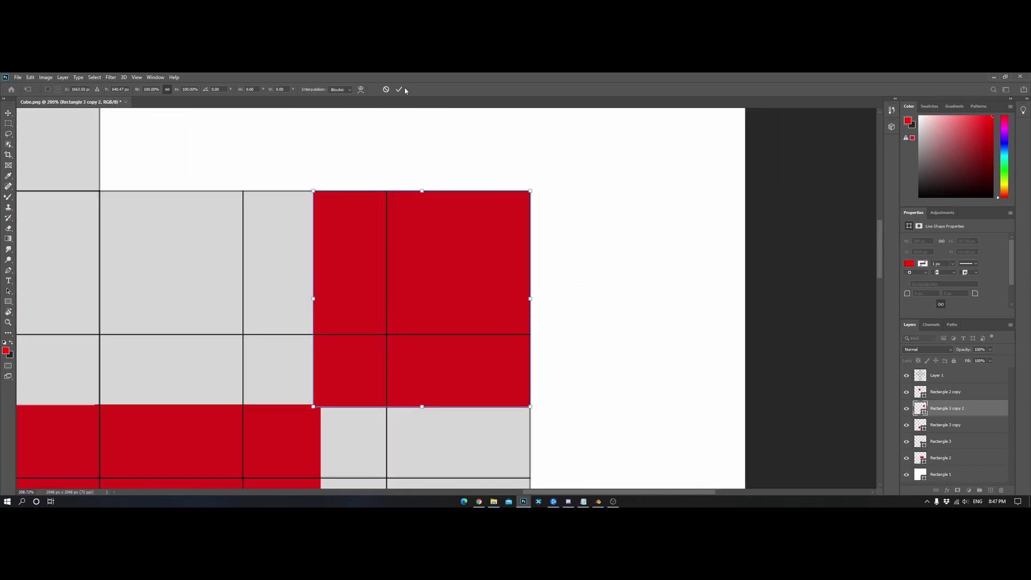
left_click(400, 89)
scroll(562, 171, "down", 8, "alt")
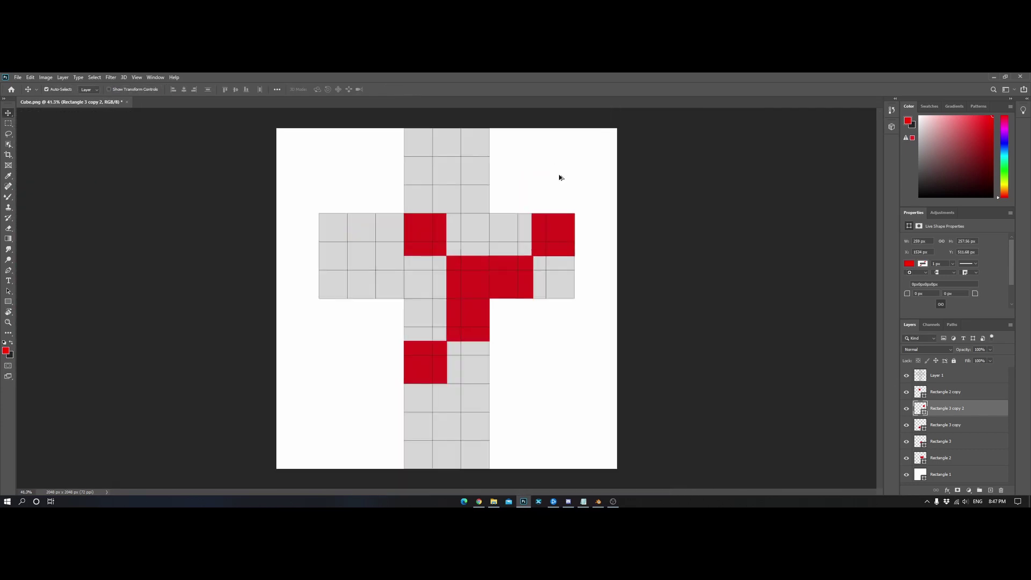
scroll(560, 177, "up", 1, "alt")
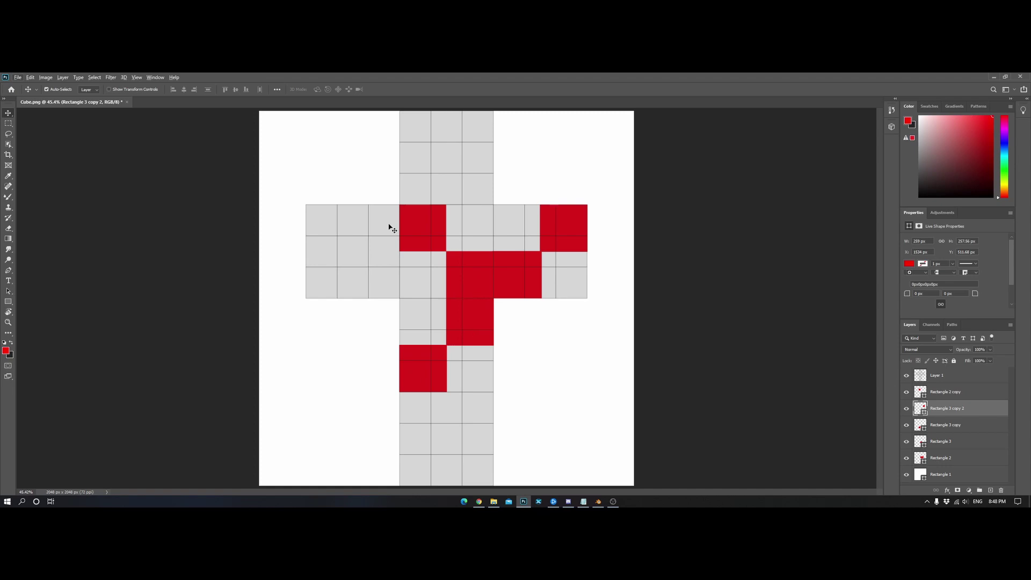
scroll(467, 237, "down", 2, "alt")
scroll(468, 239, "up", 1, "alt")
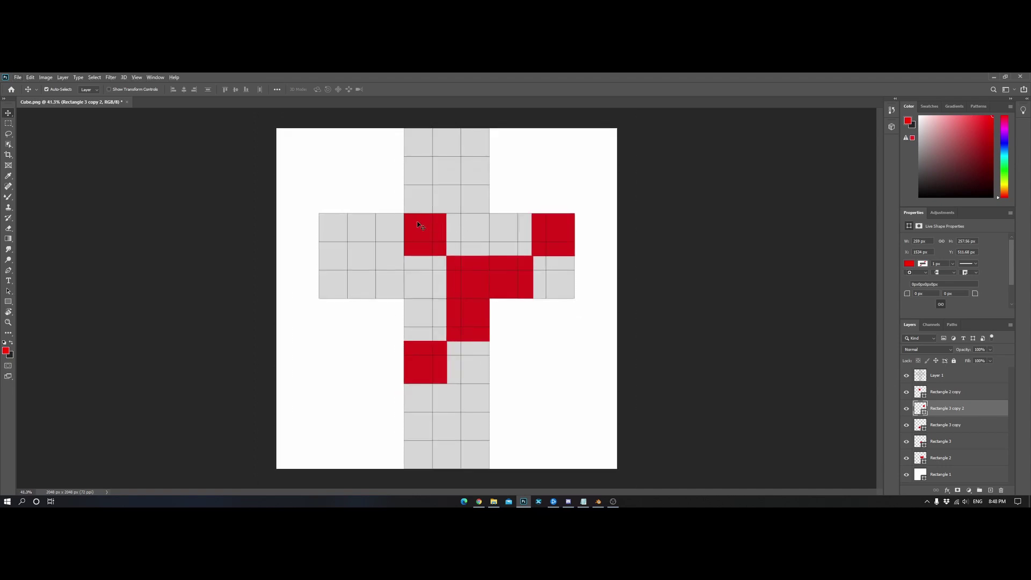
Step: Check the UV cells of four lower front cube faces in Blender, then reselect all faces
left_click(598, 501)
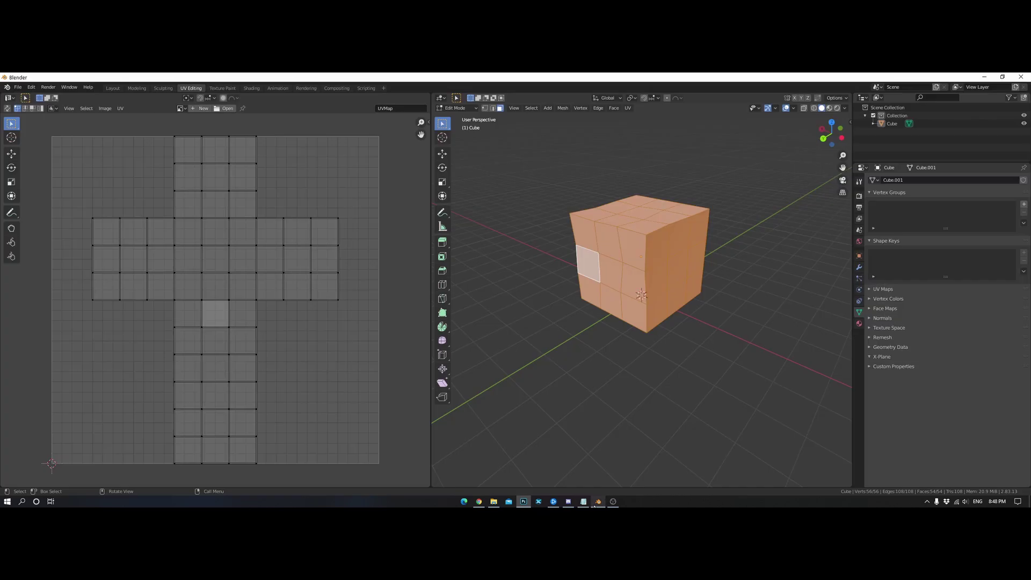
middle_click_drag(546, 269, 628, 247)
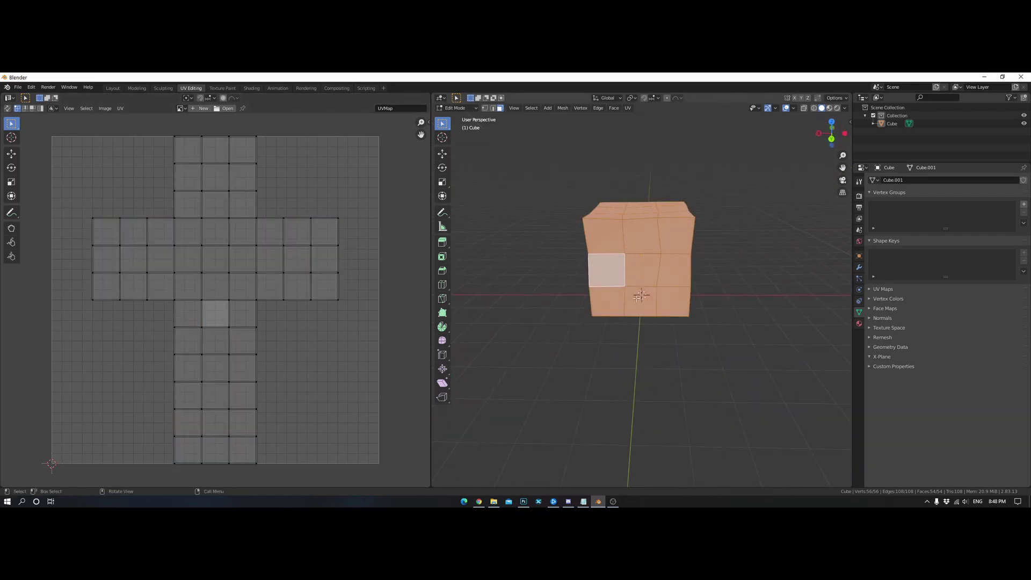
middle_click_drag(659, 320, 639, 301)
left_click(626, 273)
left_click(625, 302, "shift")
left_click(658, 272, "shift")
left_click(656, 298, "shift")
key("a")
key("a")
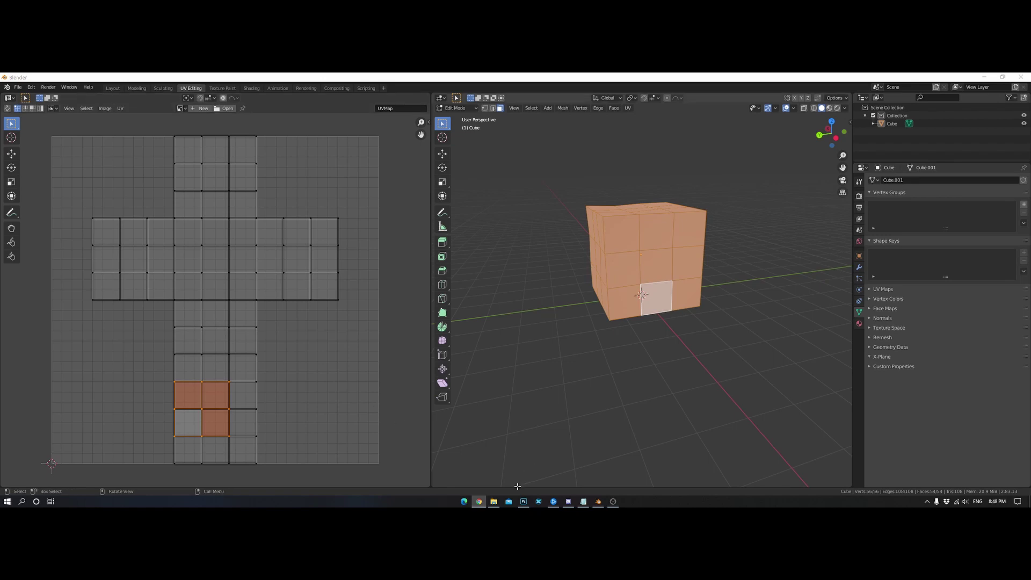
left_click(523, 501)
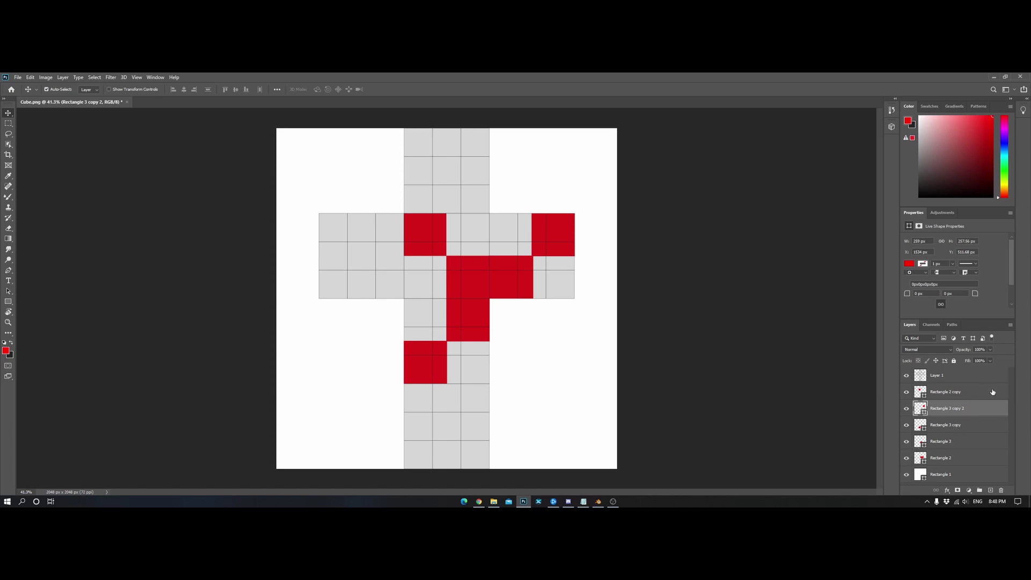
Step: Hide the grey grid layer and start a Save As to the Desktop on this computer
left_click(907, 376)
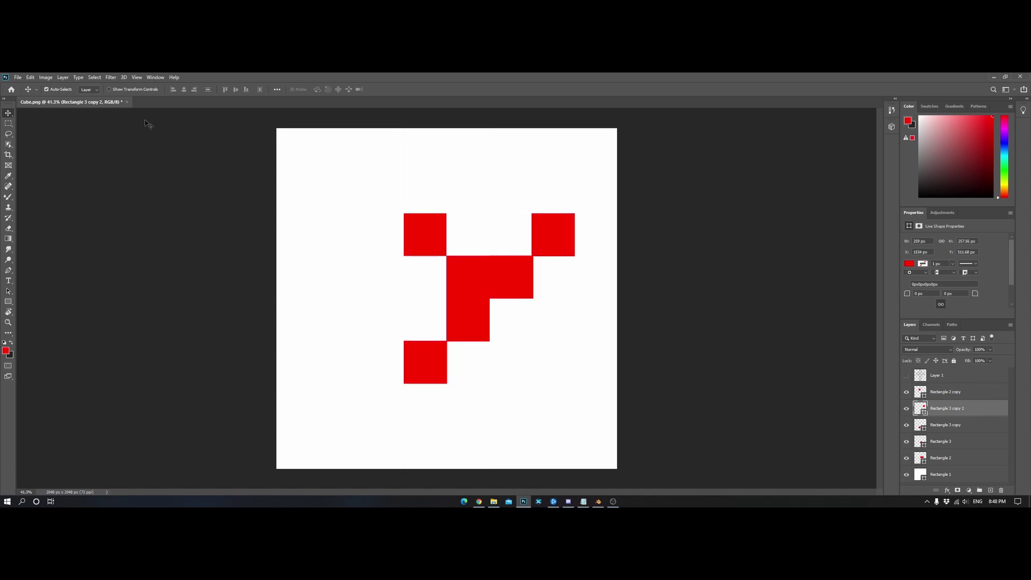
left_click(17, 77)
left_click(37, 173)
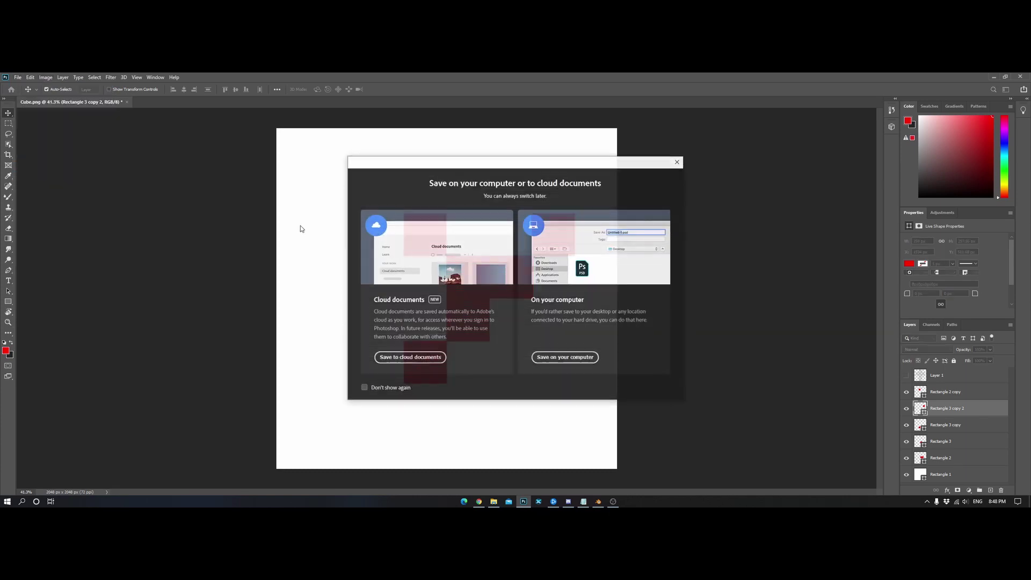
left_click(549, 356)
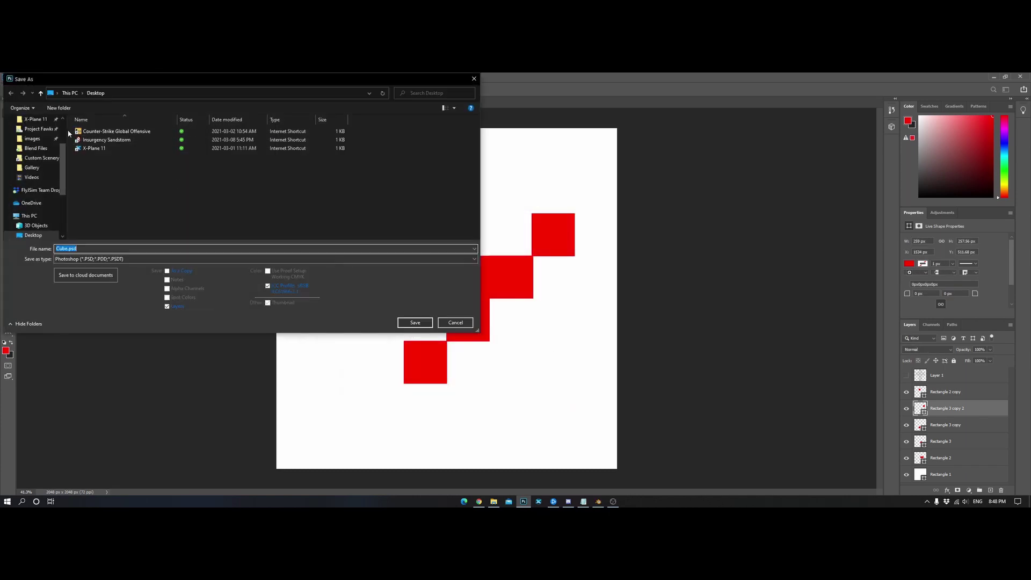
scroll(31, 174, "up", 2)
left_click(35, 136)
Step: Name the file Video.png, choose the PNG format, save, and confirm the PNG options
left_click(78, 248)
left_click(77, 248)
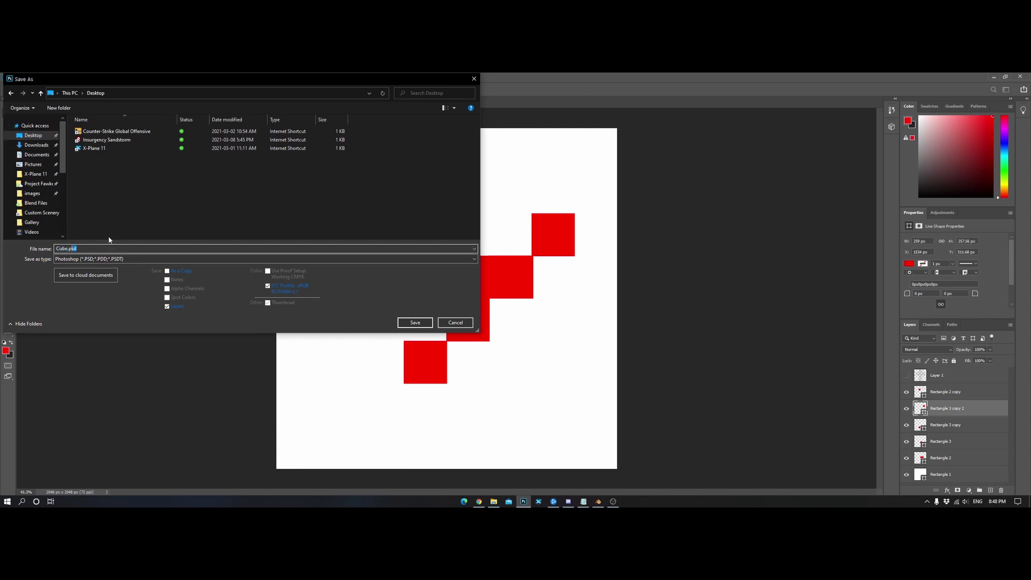
type("png")
key("BackSpace")
key("BackSpace")
key("BackSpace")
key("BackSpace")
left_click(99, 258)
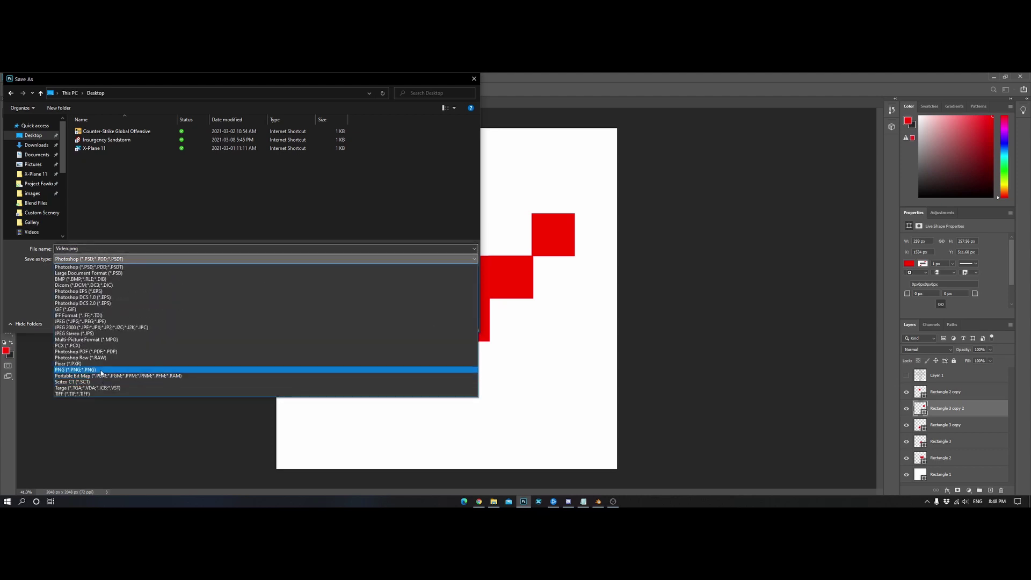
left_click(99, 369)
left_click(414, 323)
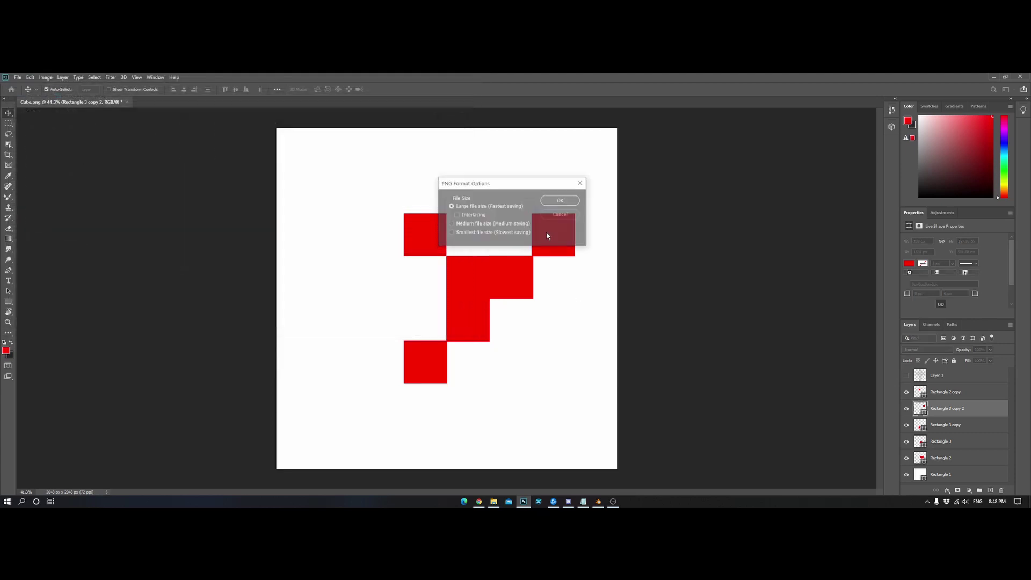
left_click(557, 202)
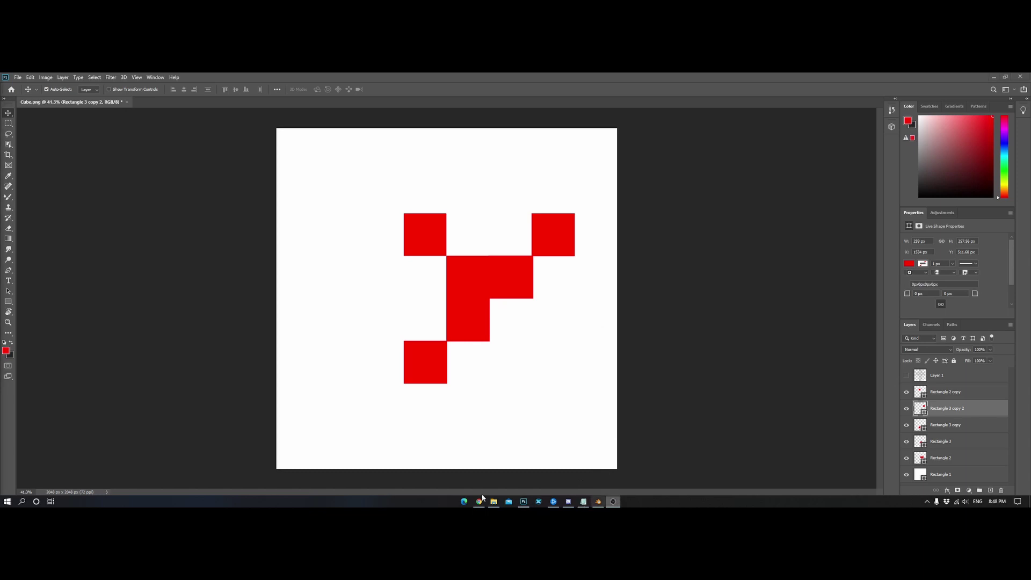
left_click(568, 76)
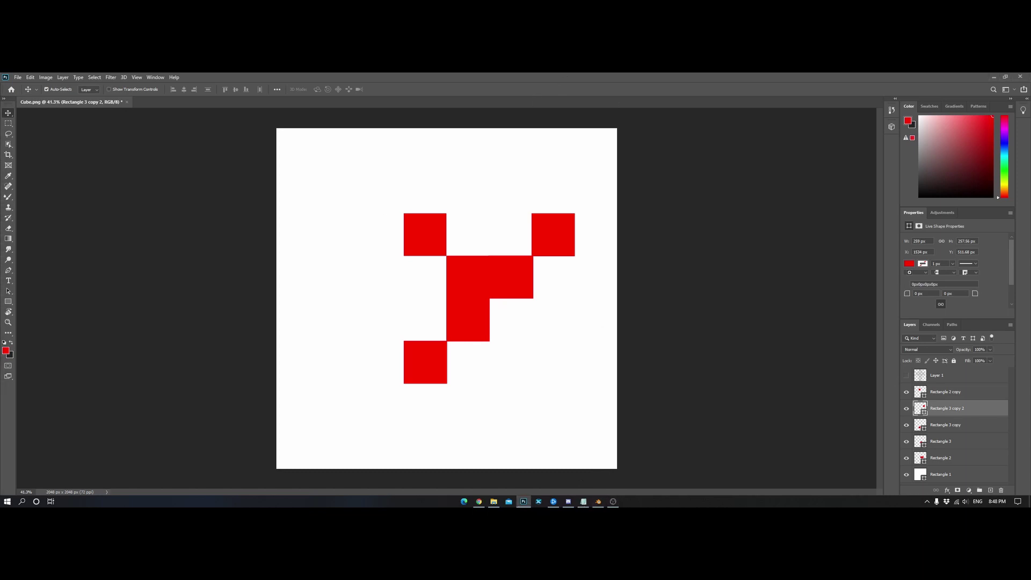
left_click(583, 502)
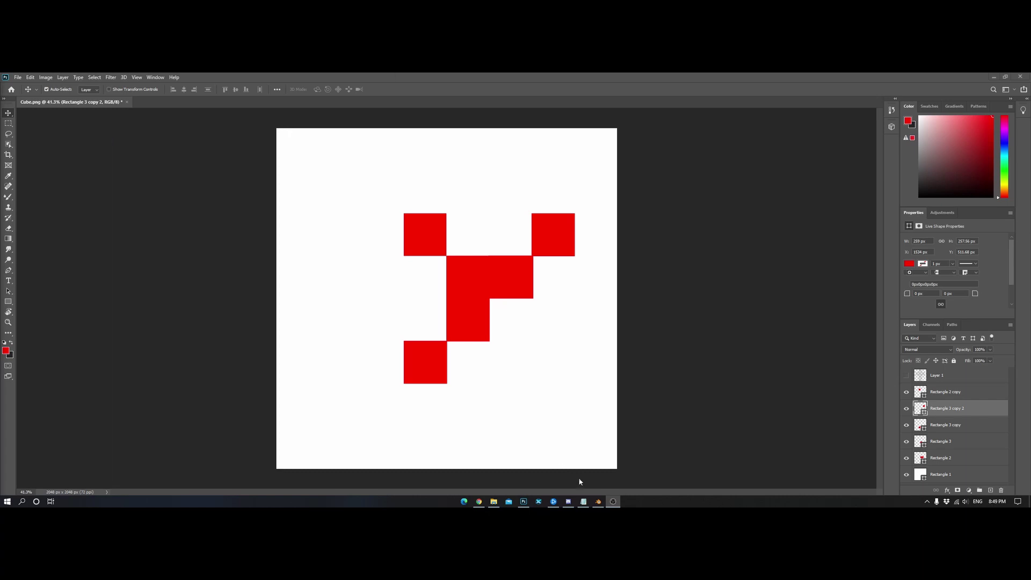
Step: In Object Mode, mark the cube's Collection as an X-Plane root collection in Scene properties
left_click(599, 501)
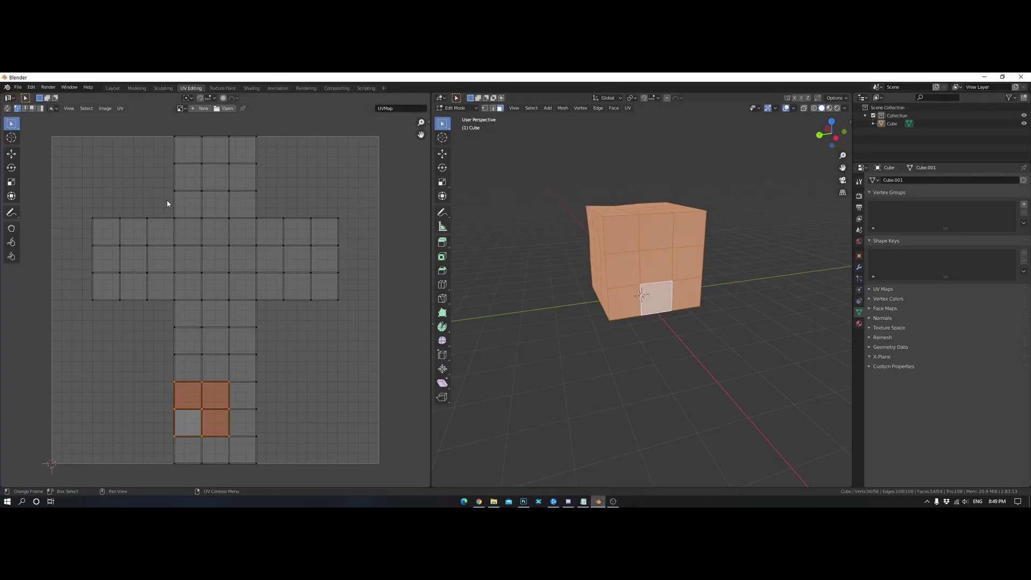
key("Tab")
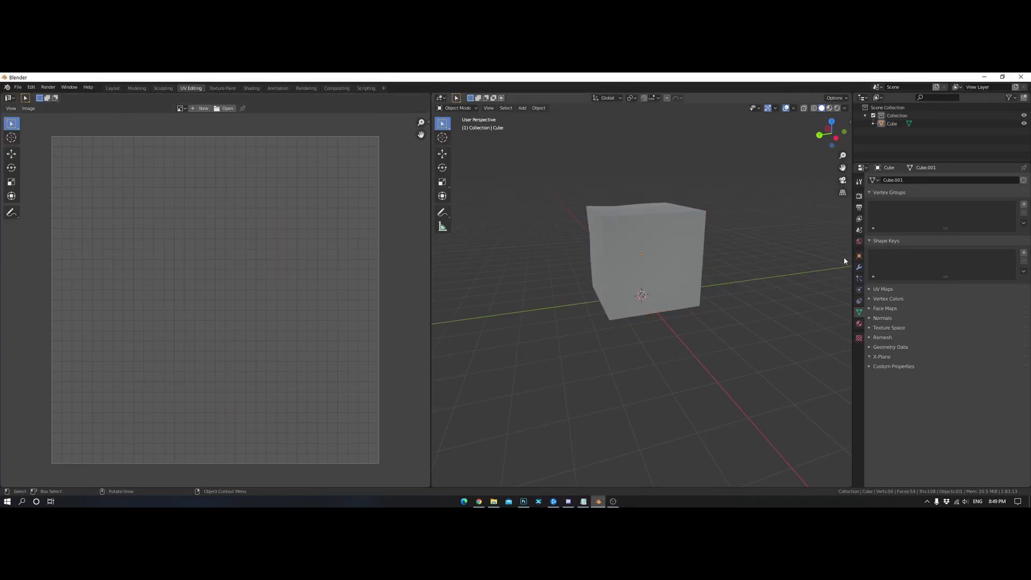
left_click(860, 231)
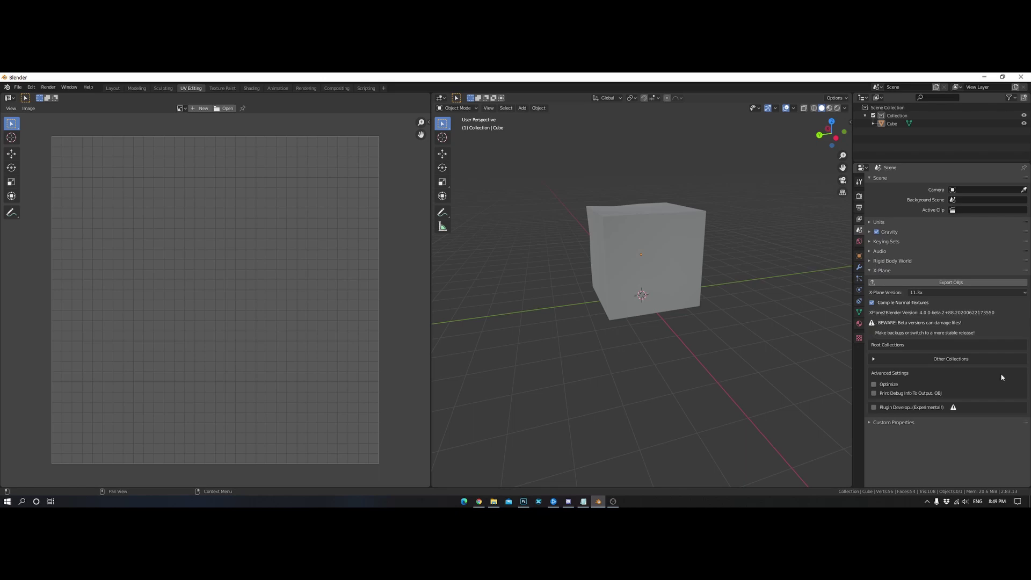
left_click(874, 408)
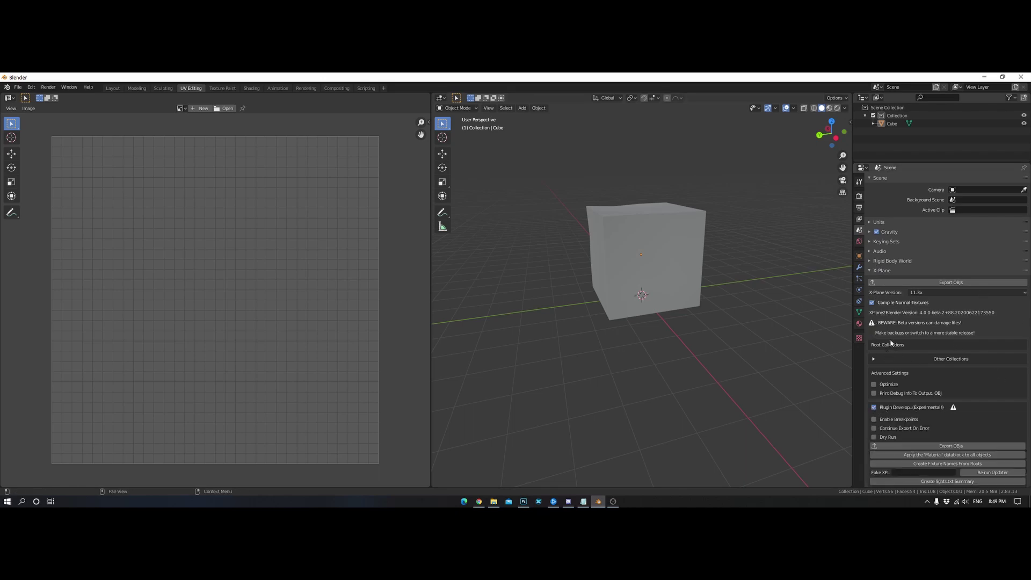
left_click(896, 119)
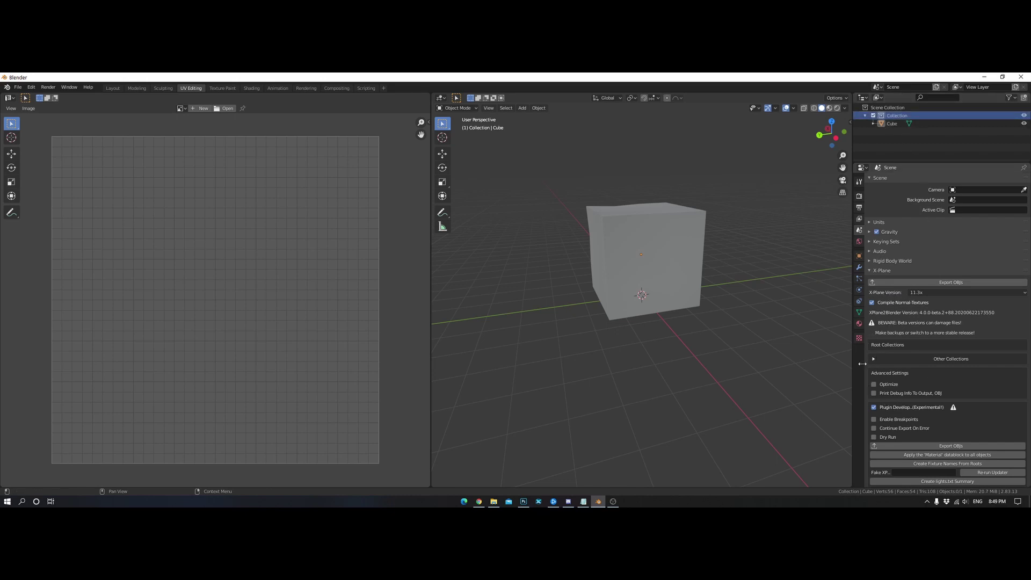
left_click(874, 360)
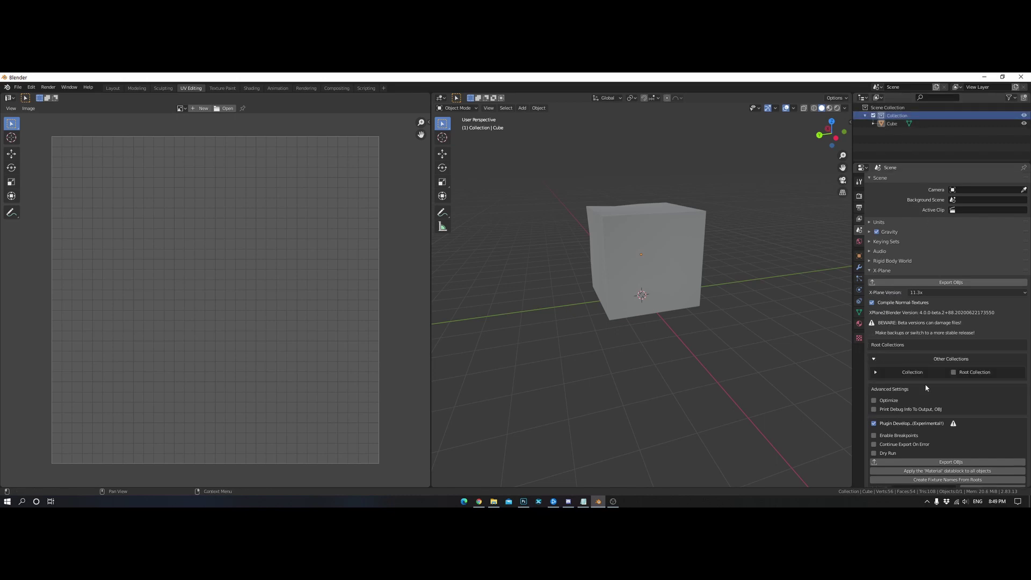
left_click(952, 373)
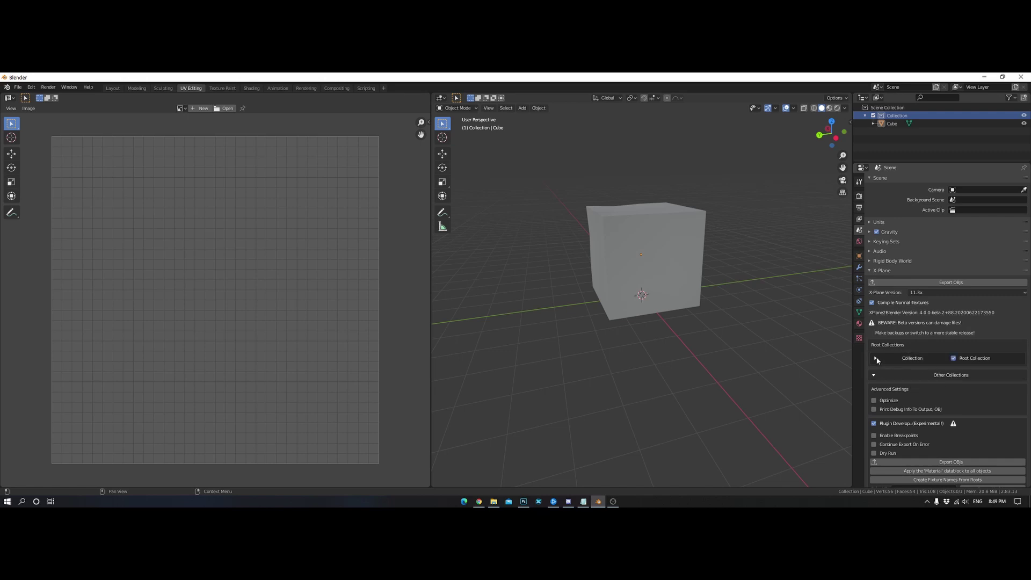
Step: Name the root collection Video, make it a Scenery Object, and set default texture Video.png
left_click(935, 370)
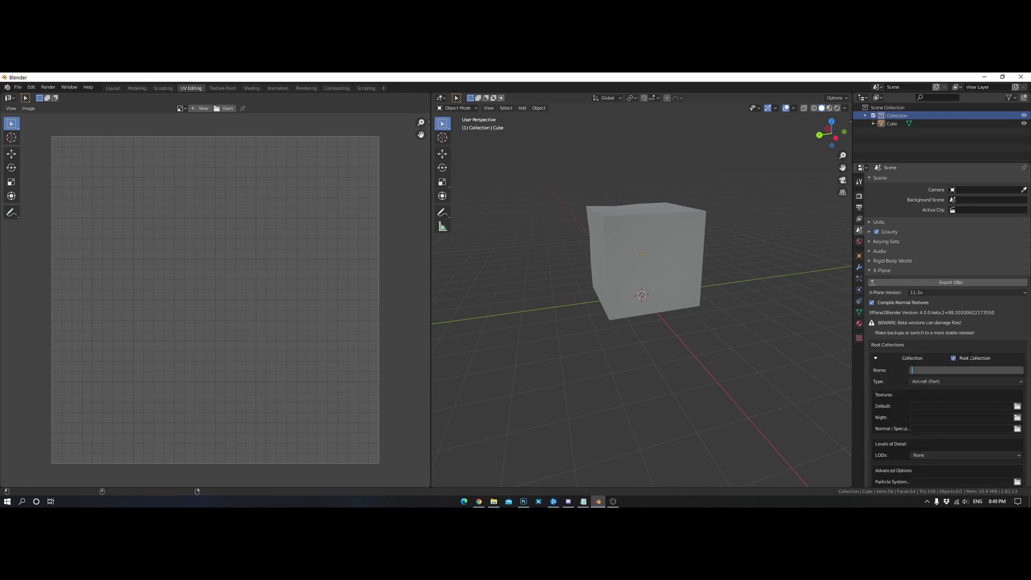
type("Video")
key("Return")
left_click(934, 381)
left_click(931, 402)
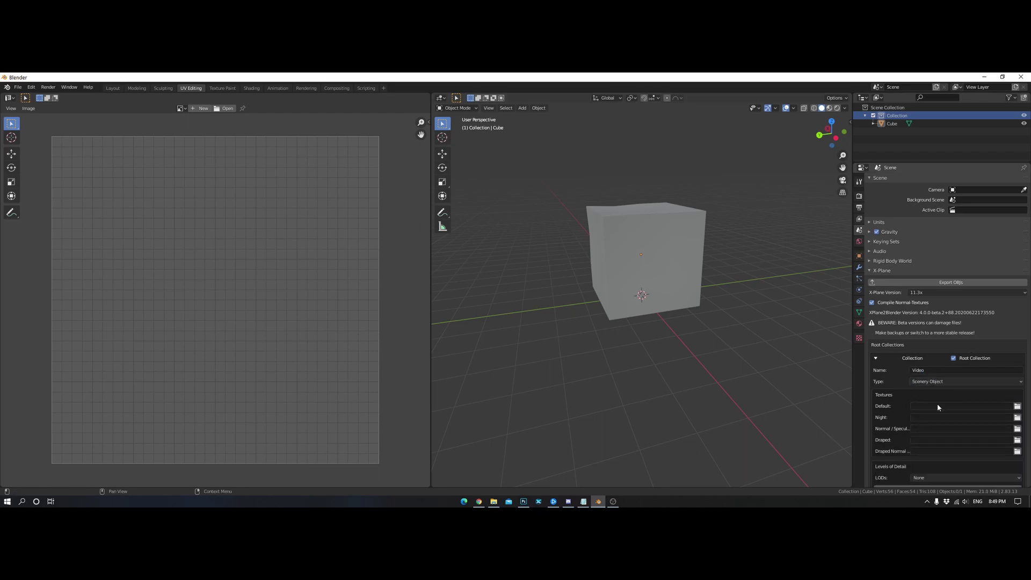
left_click(935, 406)
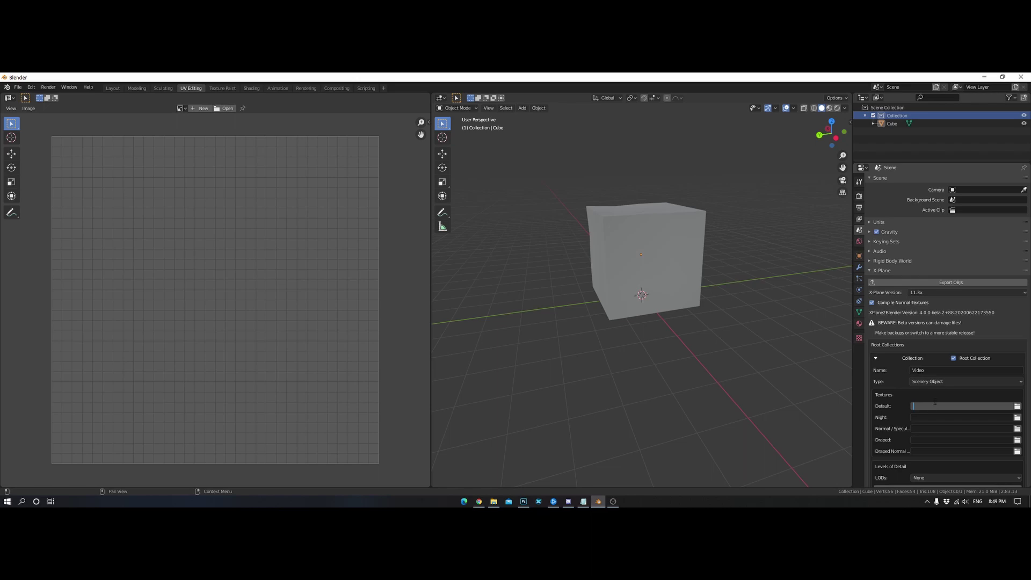
type("Video.png")
key("Return")
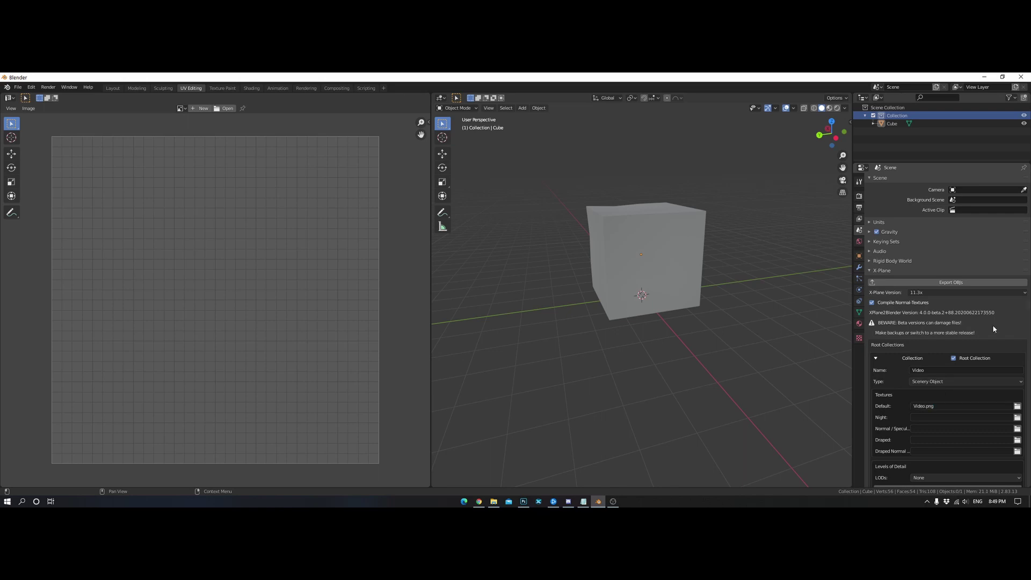
Step: Merge all rectangle layers into one smart object and delete Layer 1
left_click(523, 502)
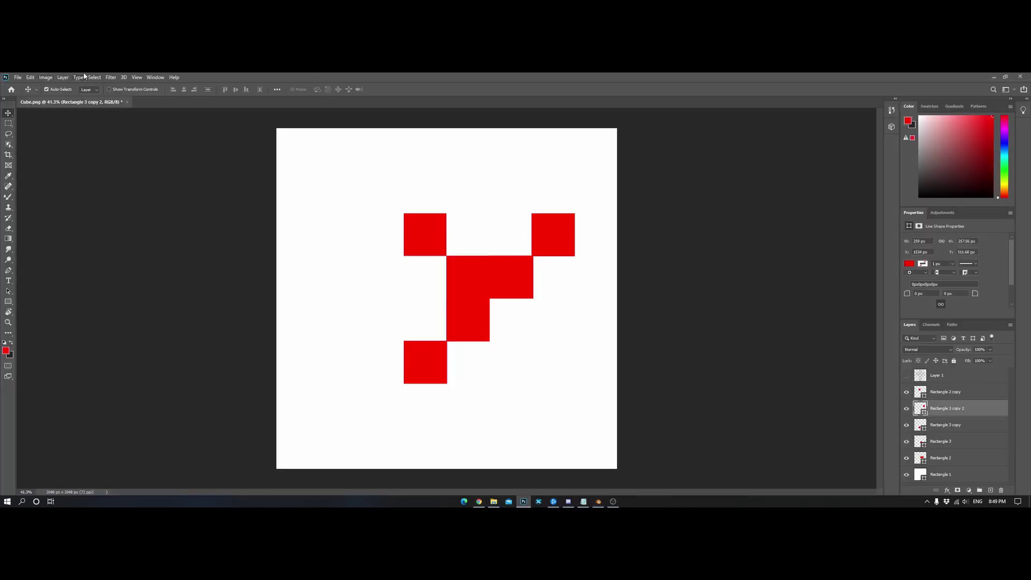
left_click(124, 78)
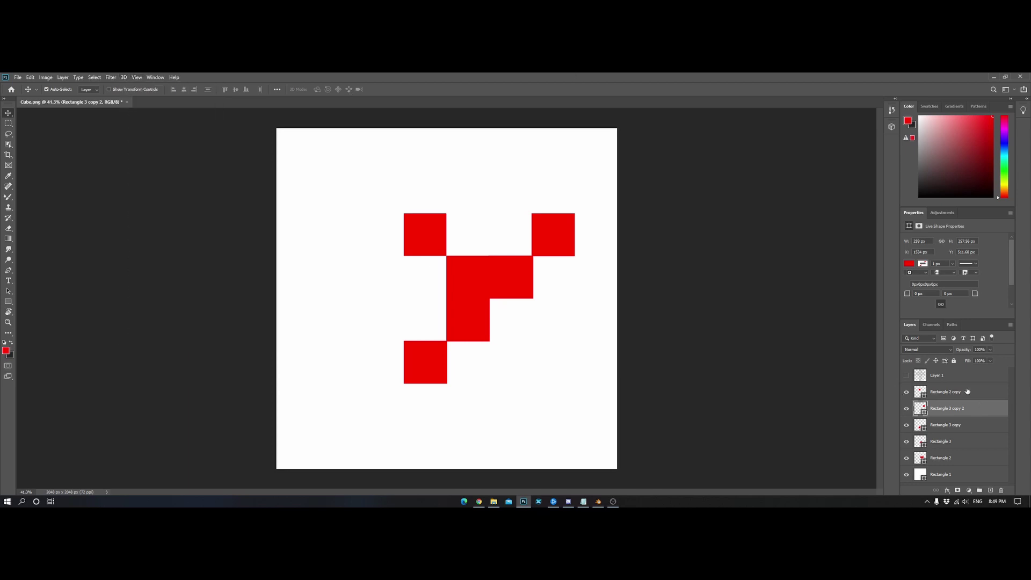
left_click(968, 392)
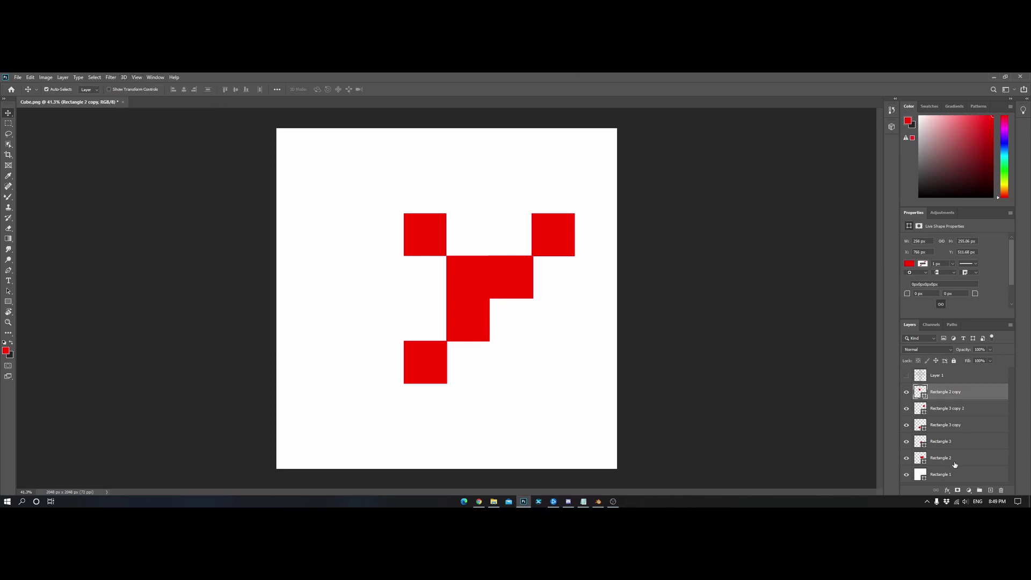
left_click(951, 475, "shift")
right_click(951, 475)
left_click(943, 199)
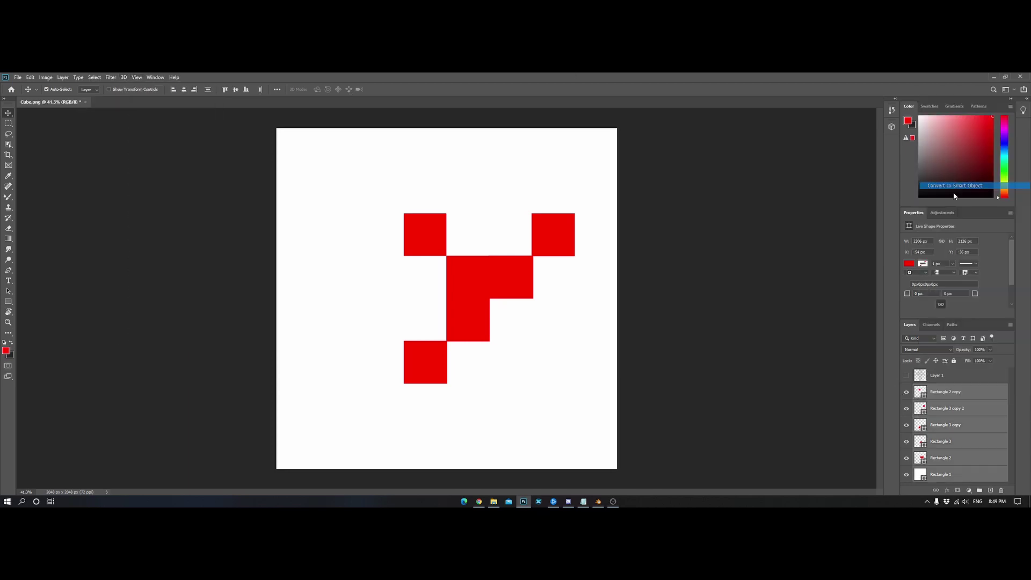
right_click(949, 381)
left_click(881, 207)
left_click(477, 232)
Step: Generate a normal map from the layer with Filter > 3D > Generate Normal Map
left_click(123, 78)
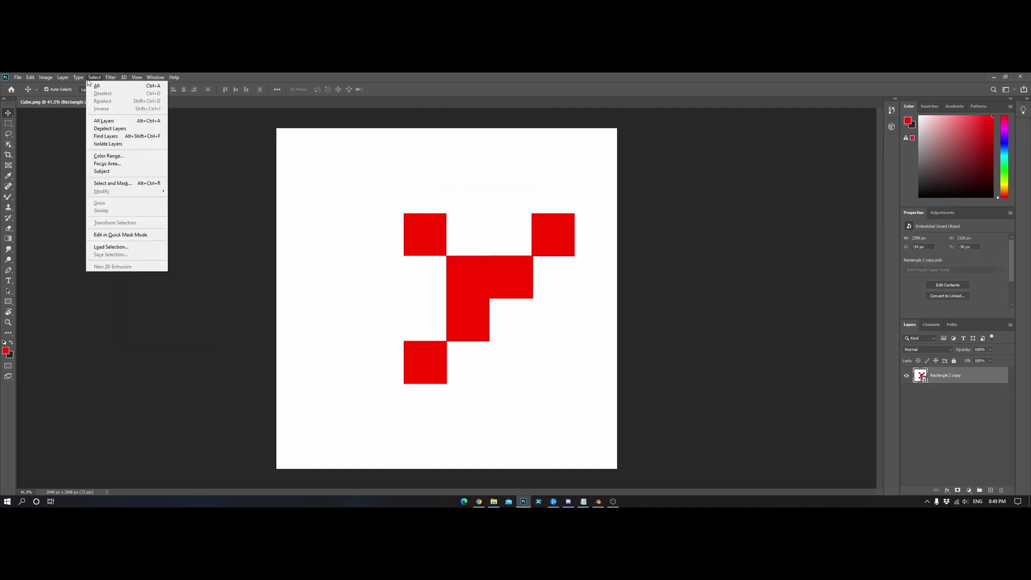
mouse_move(170, 161)
left_click(234, 168)
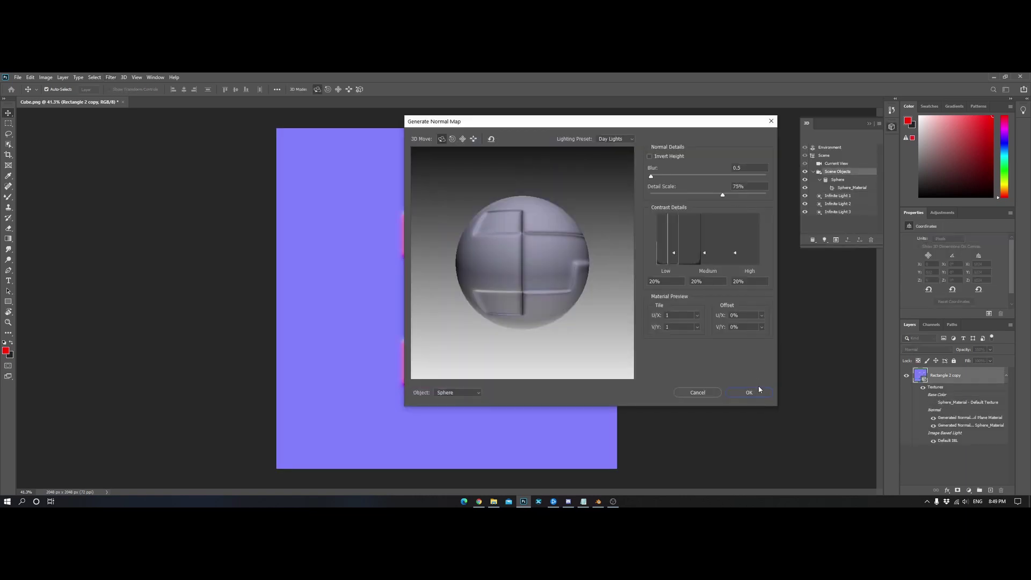
left_click(759, 393)
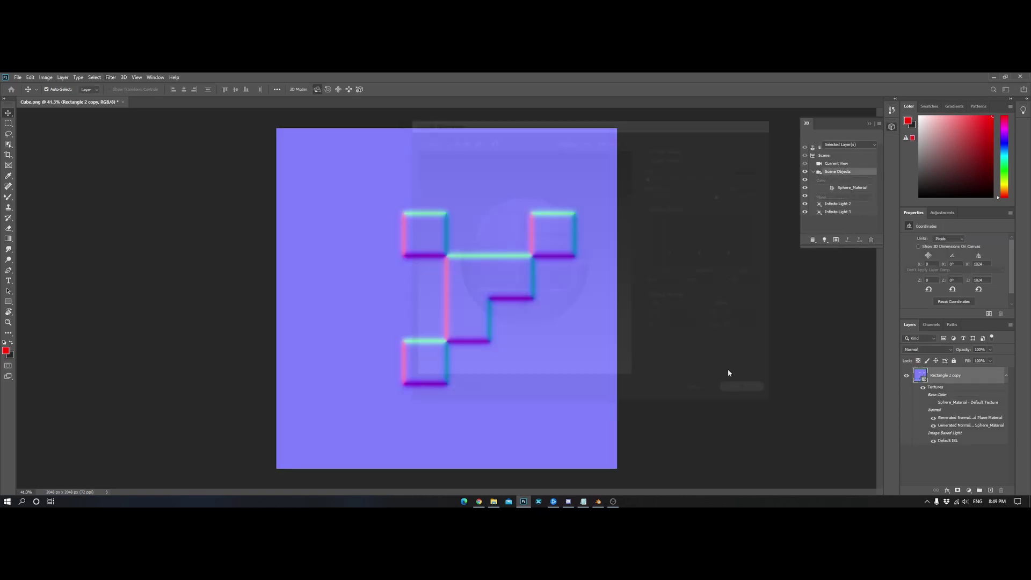
Step: Save the normal map to the Desktop as the PNG file Video_NML.png
left_click(17, 77)
left_click(38, 171)
left_click(548, 352)
left_click(285, 256)
left_click(103, 361)
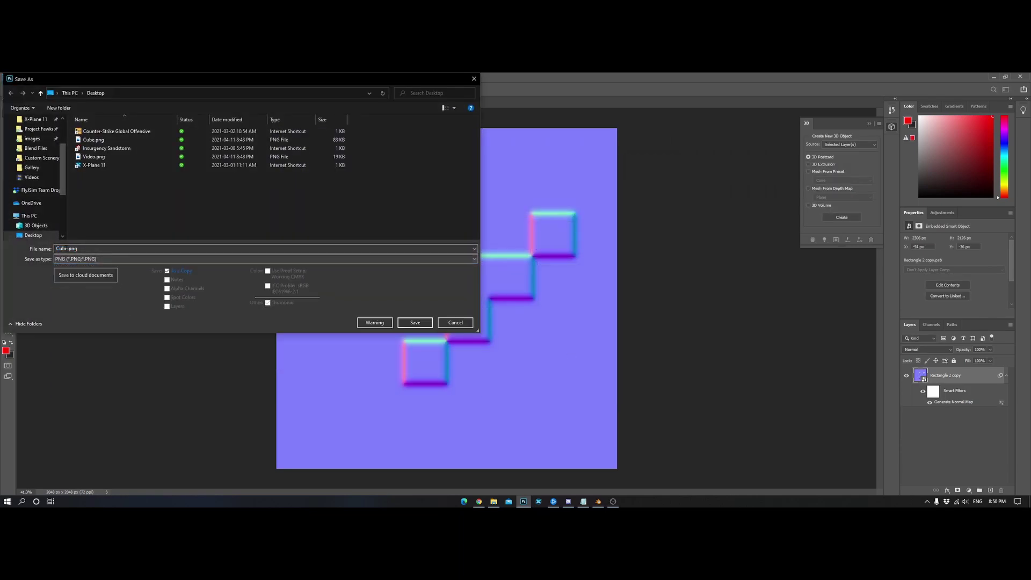
left_click(66, 249)
left_click(93, 157)
left_click(68, 248)
left_click(68, 249)
type("_NML")
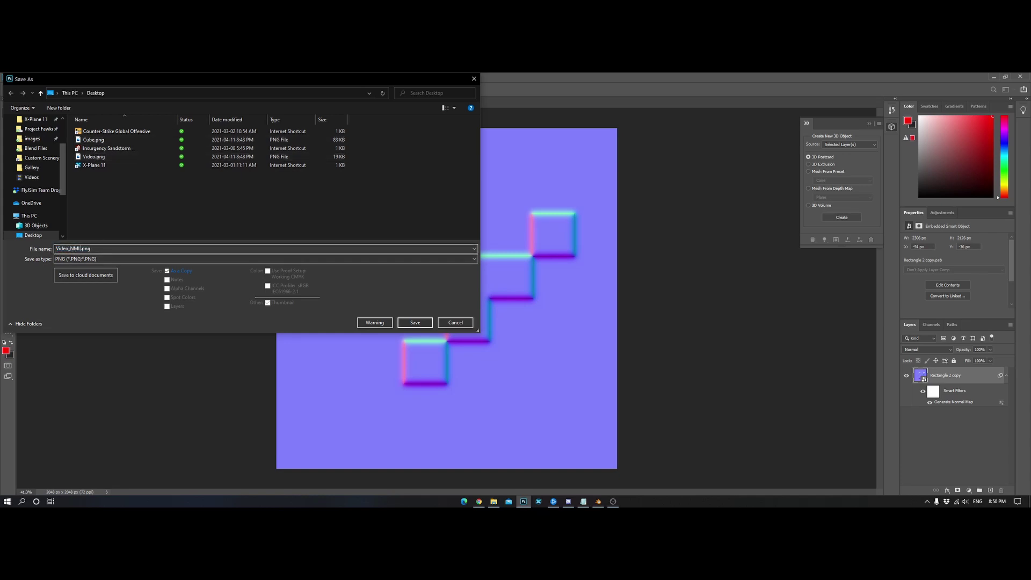
left_click(416, 323)
left_click(561, 200)
left_click(598, 501)
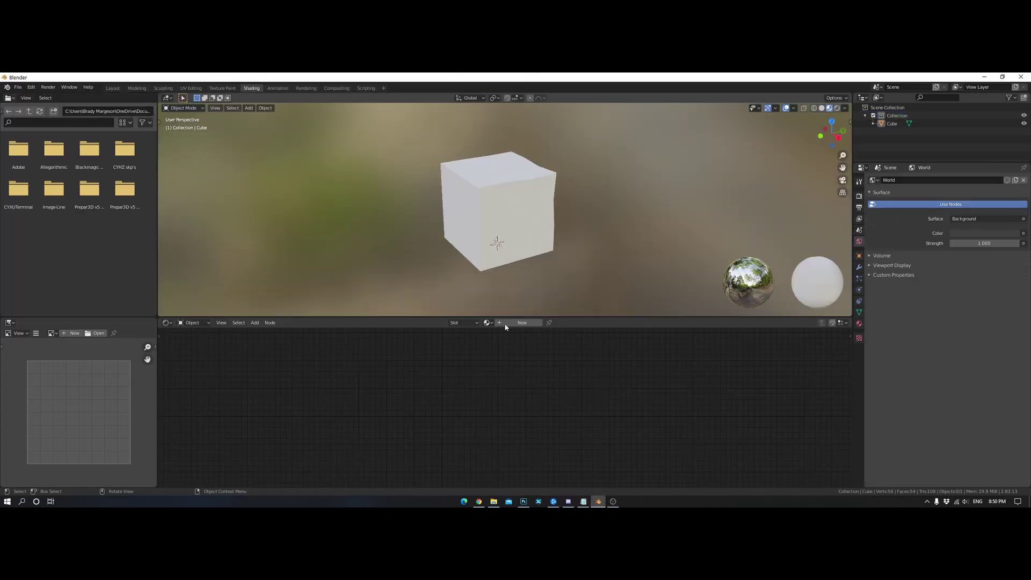
Step: Give the cube a new material with Video.png linked to Base Color
left_click(495, 214)
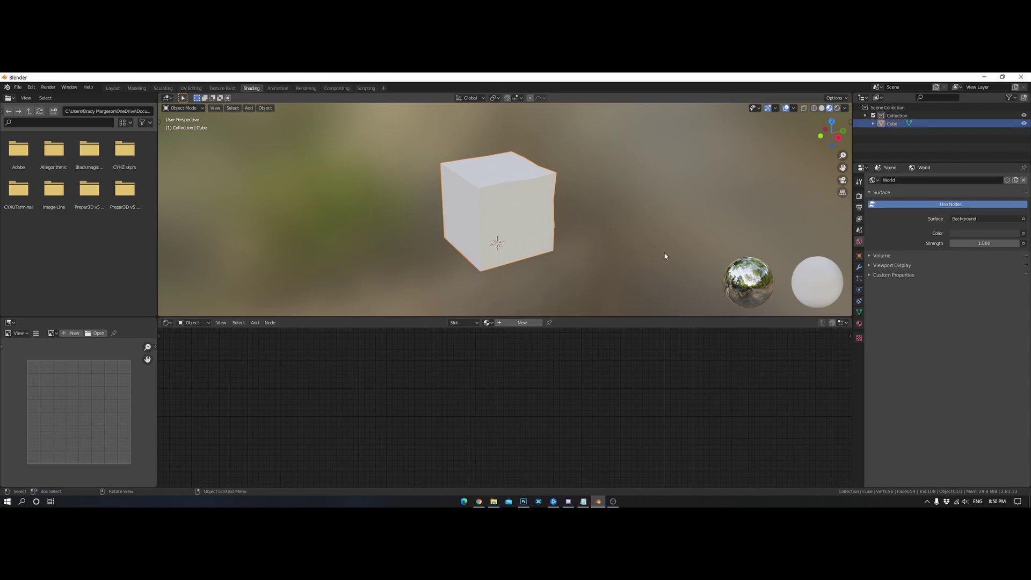
left_click(514, 324)
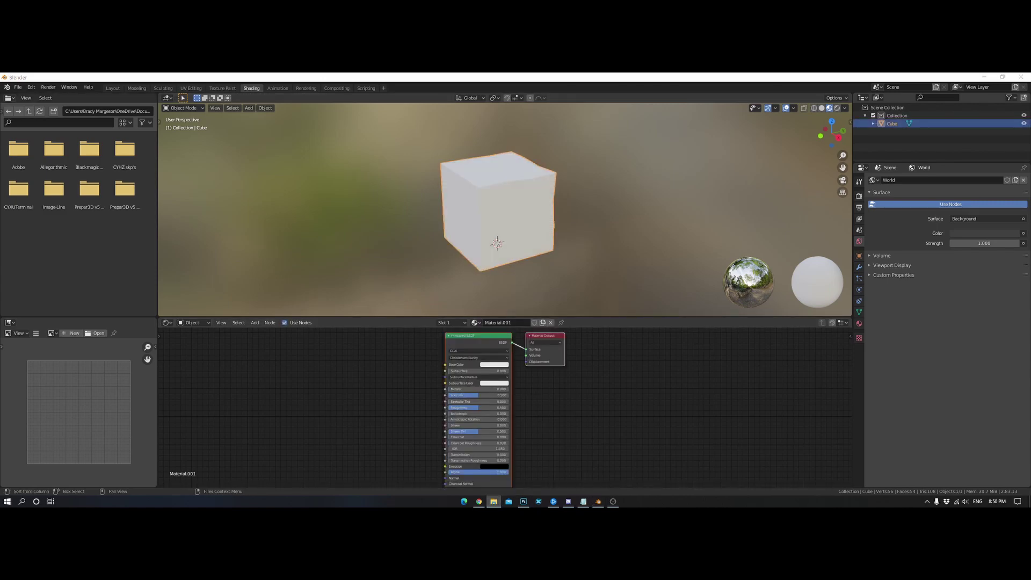
mouse_move(446, 377)
left_mouse_down()
mouse_move(375, 358)
mouse_move(446, 364)
left_mouse_up()
middle_click_drag(572, 126, 585, 177)
scroll(517, 184, "up", 2)
scroll(582, 183, "down", 3)
Step: Bring Video_NML.png into the node editor and add a Normal Map node
key("alt+Tab")
left_click_drag(157, 387, 246, 442)
middle_click_drag(338, 456, 340, 410)
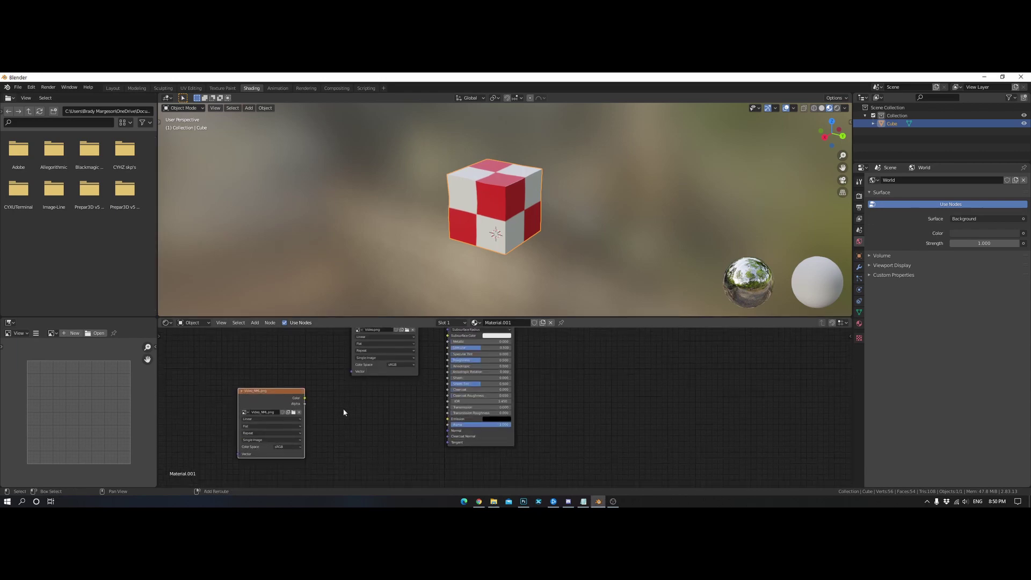
key("shift+a")
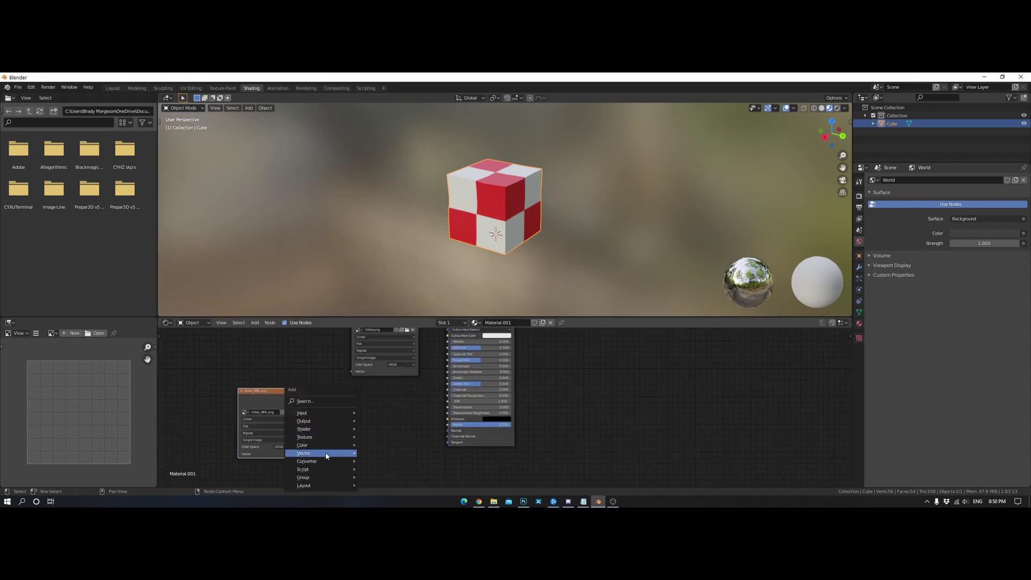
mouse_move(326, 456)
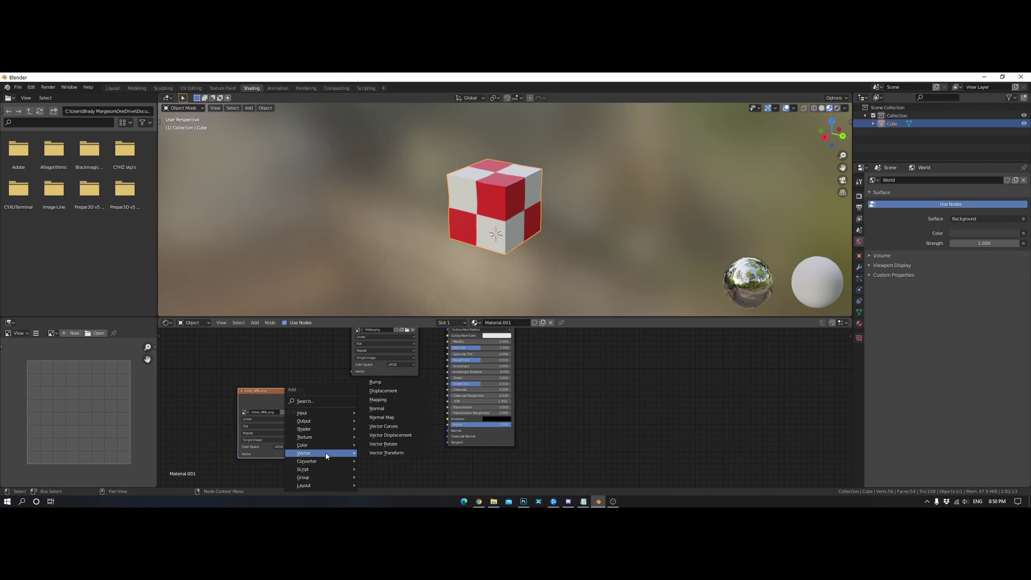
left_click(397, 418)
left_click(384, 426)
Step: Link Video_NML.png through the Normal Map node into the shader's Normal input
left_click_drag(304, 398, 363, 443)
left_click_drag(405, 416, 448, 430)
scroll(495, 247, "up", 3)
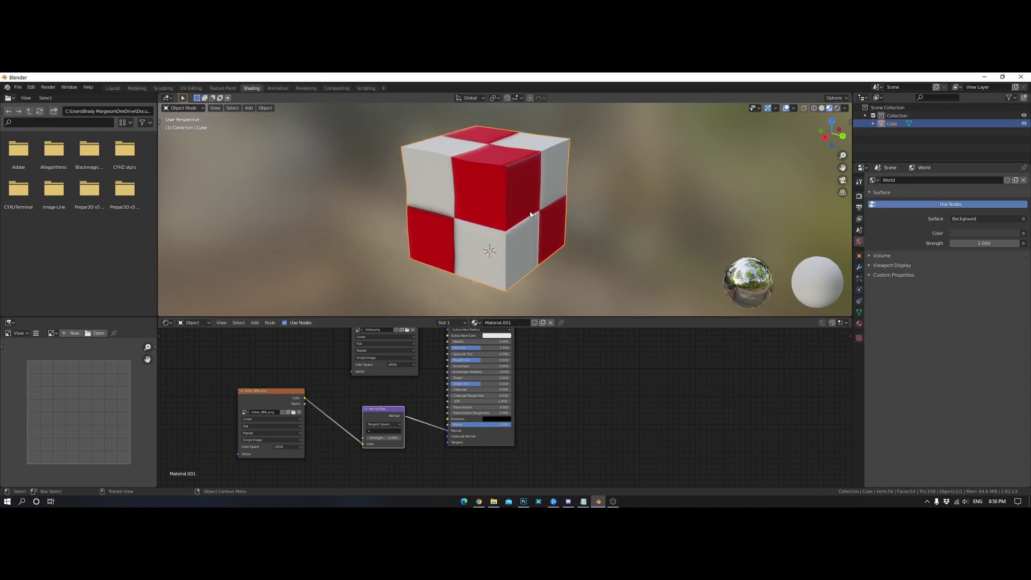
middle_click_drag(495, 247, 567, 231)
scroll(510, 219, "up", 2)
scroll(517, 202, "down", 5)
scroll(516, 202, "up", 2)
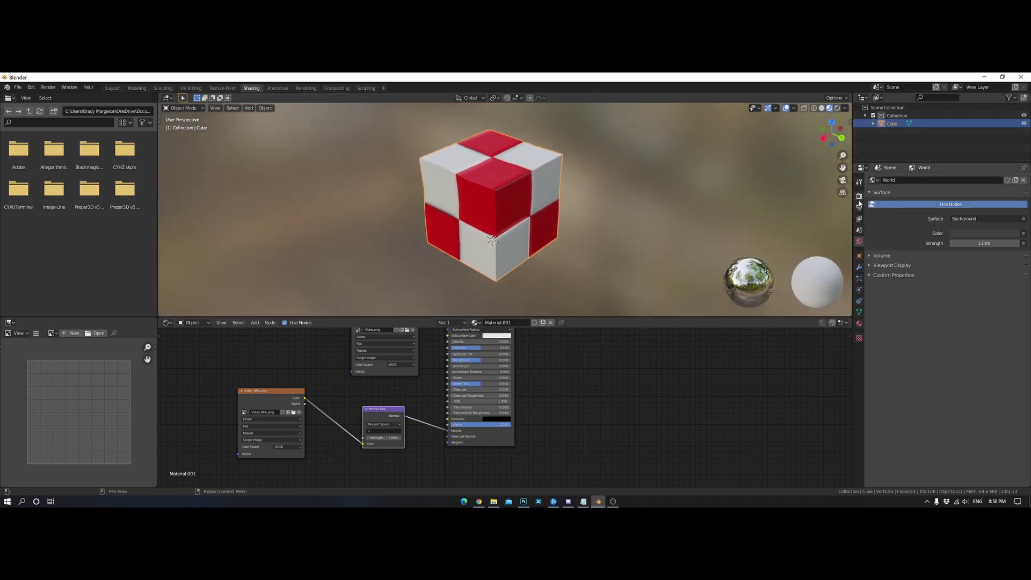
Step: Leave the X-Plane collection's Night texture field empty, clearing the mistakenly entered name
left_click(860, 230)
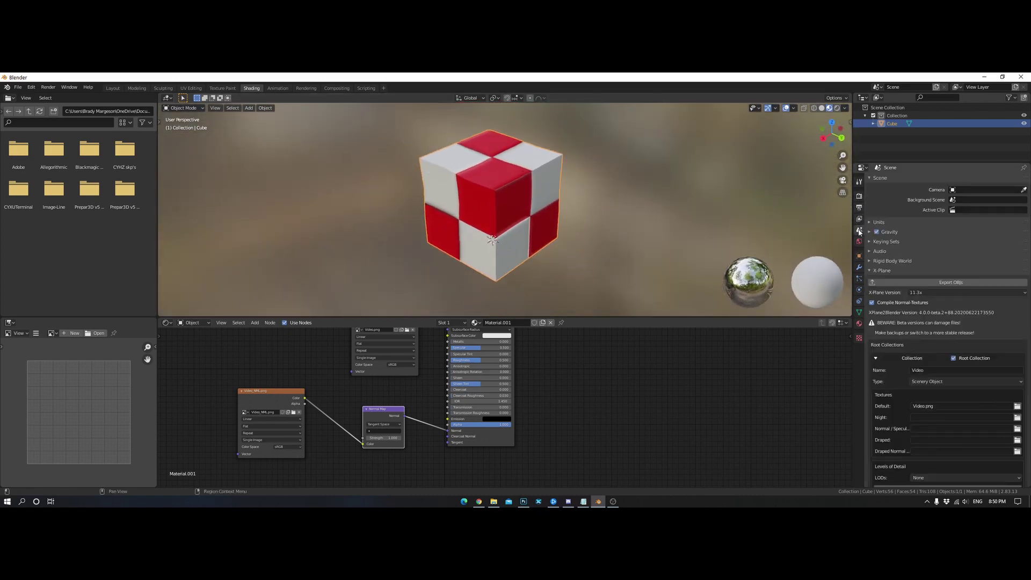
scroll(923, 366, "down", 5)
left_click(925, 367)
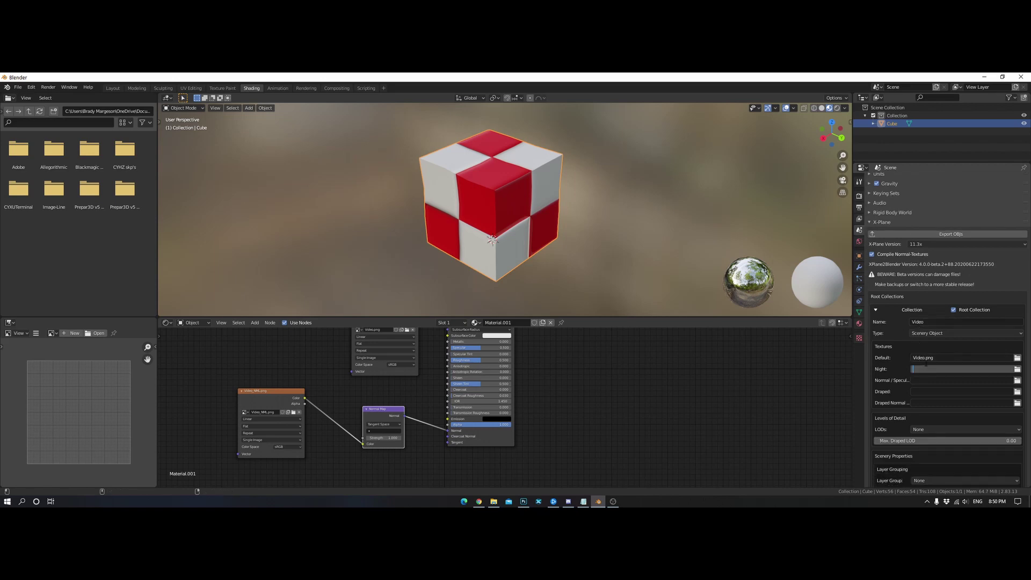
type("Video_NML.png")
key("Return")
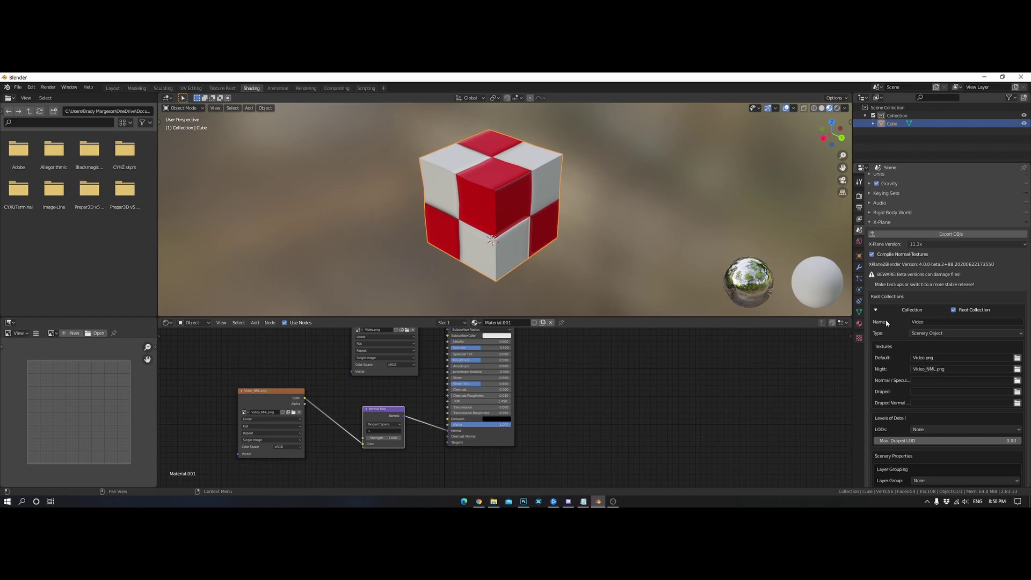
left_click(954, 369)
key("ctrl+c")
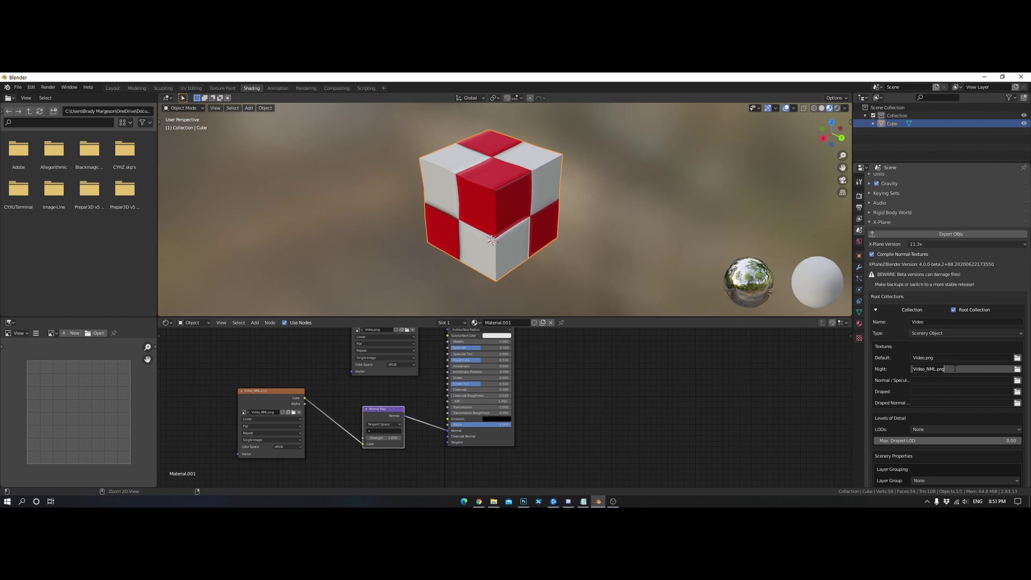
key("BackSpace")
key("Return")
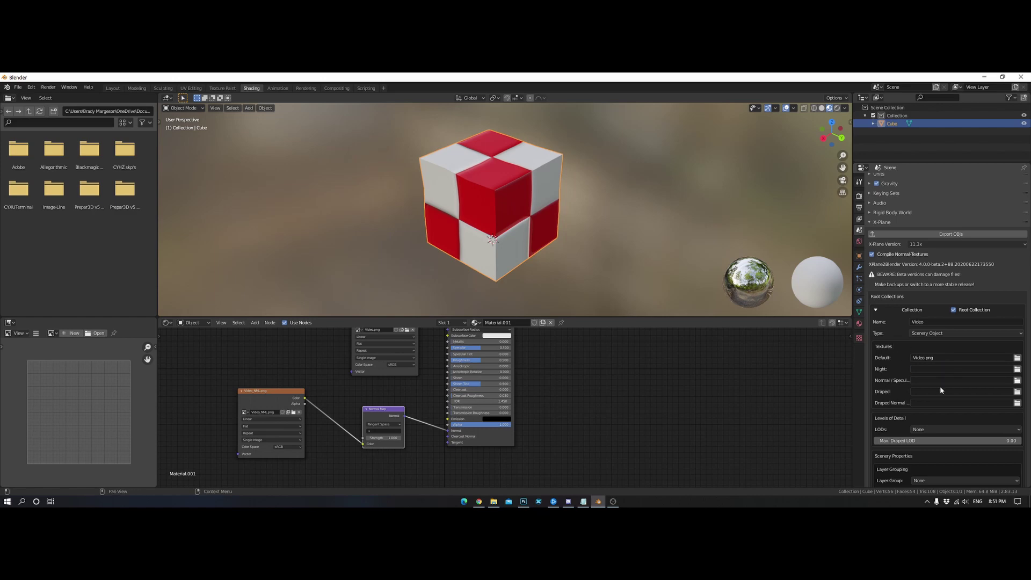
Step: Set the Normal/Specular texture to Video_NML.png
left_click(940, 380)
key("ctrl+v")
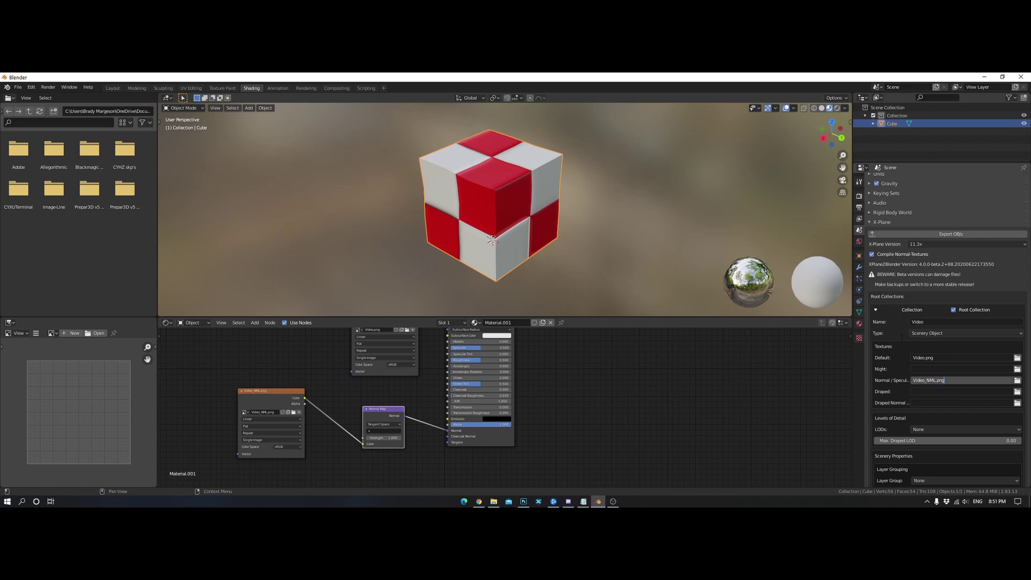
key("Return")
scroll(923, 401, "down", 15)
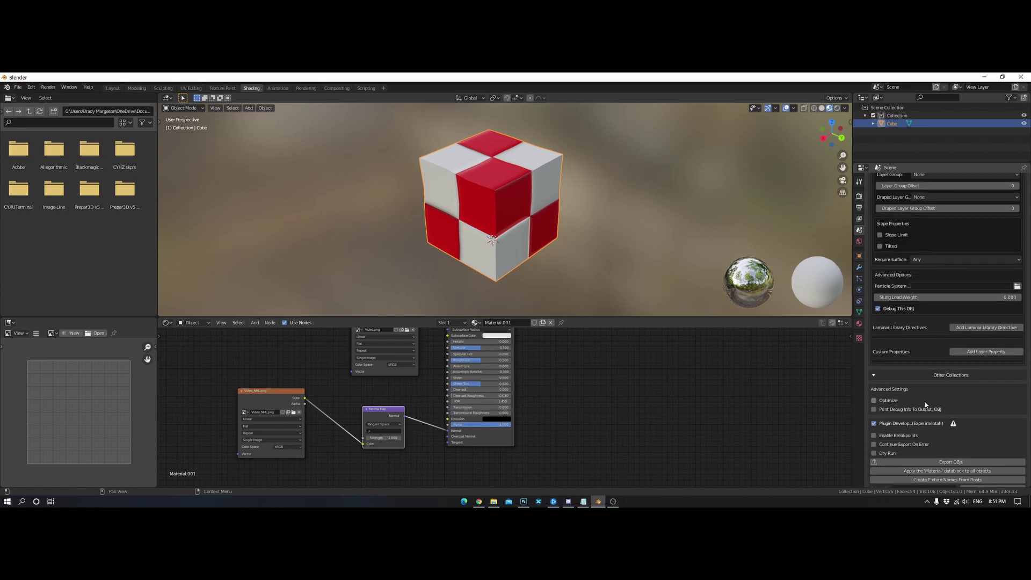
scroll(925, 404, "down", 2)
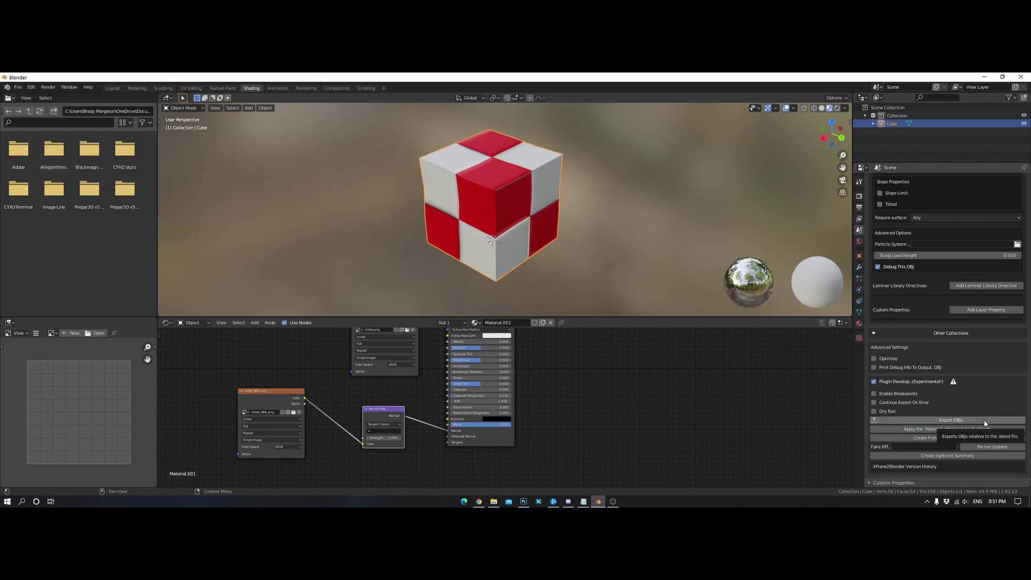
left_click(954, 421)
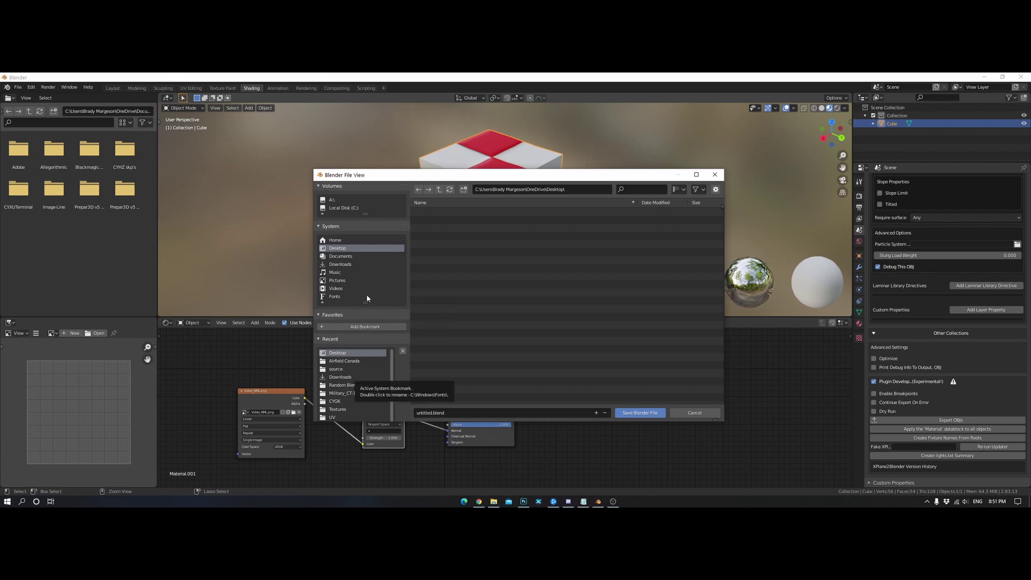
left_click(639, 412)
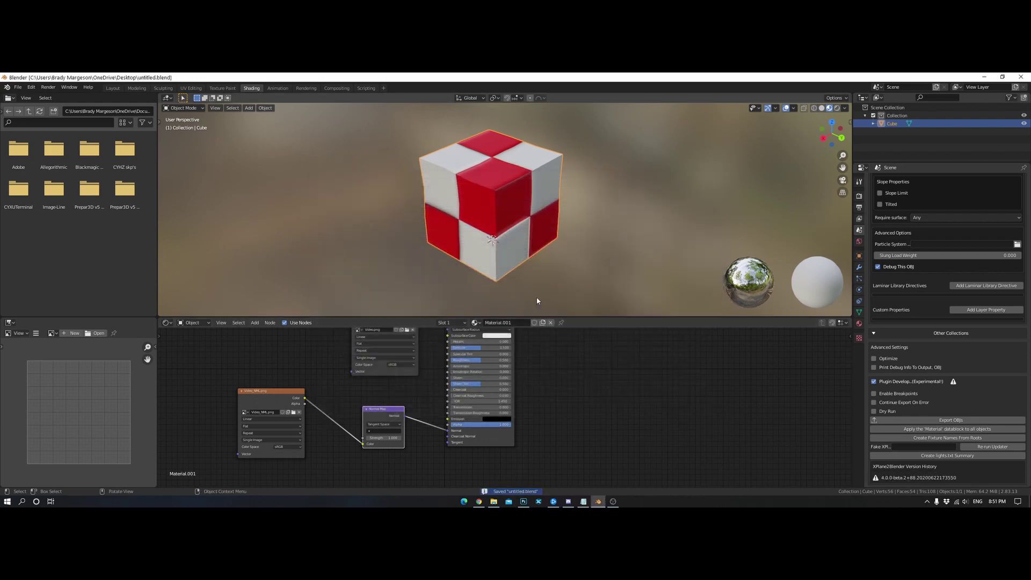
left_click(948, 423)
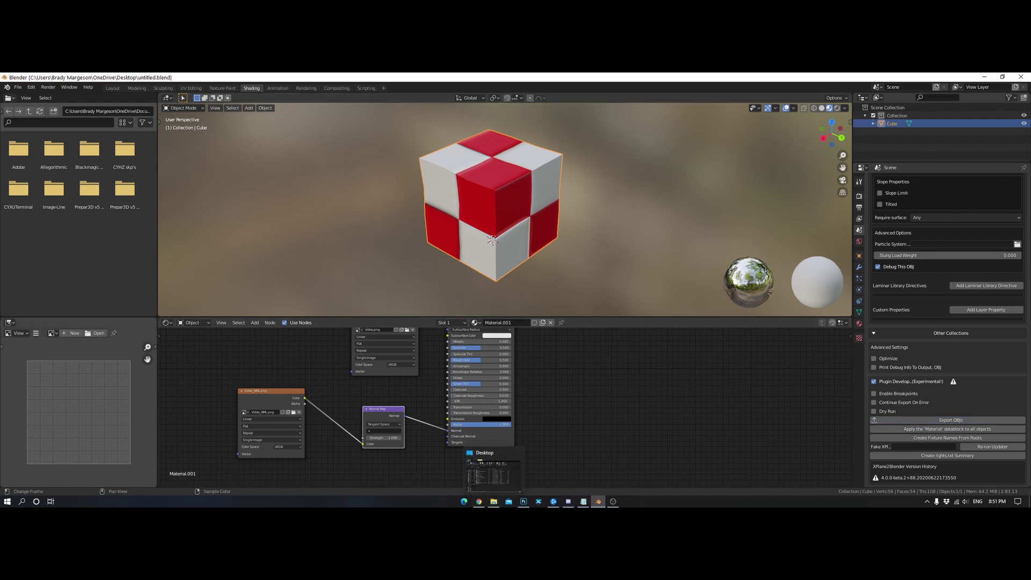
left_click(493, 502)
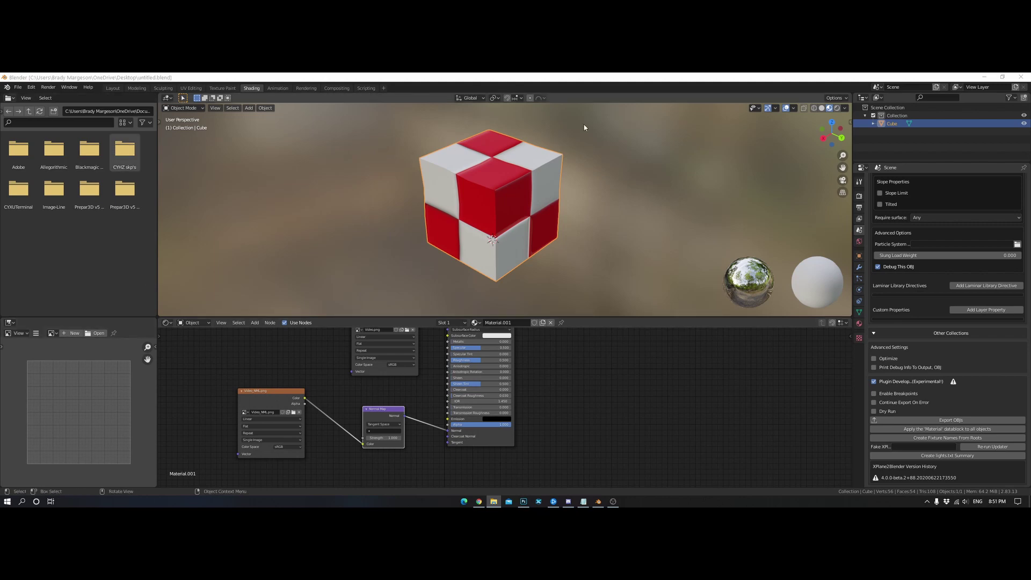
left_click(485, 76)
left_click(584, 502)
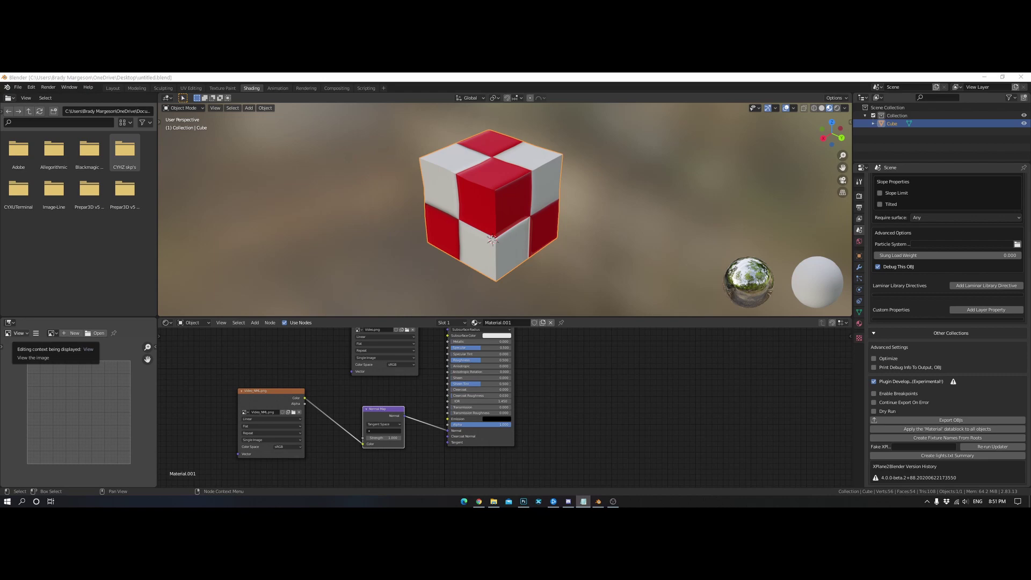
key("alt+Tab")
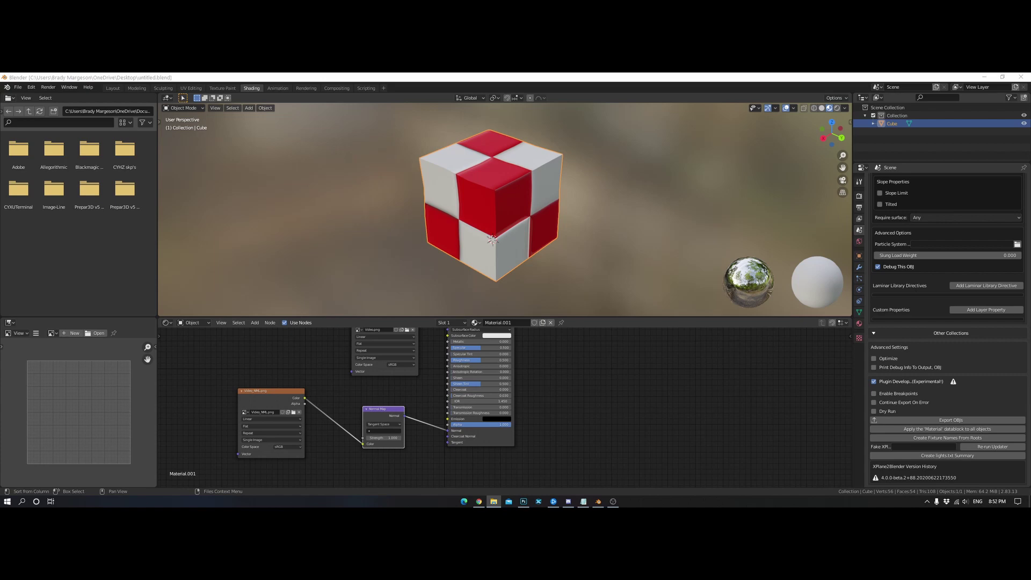
Step: Open CYGK - Kingston > objects and copy in Video.obj, Video.png and Video_NML.png
left_click_drag(0, 154, 526, 153)
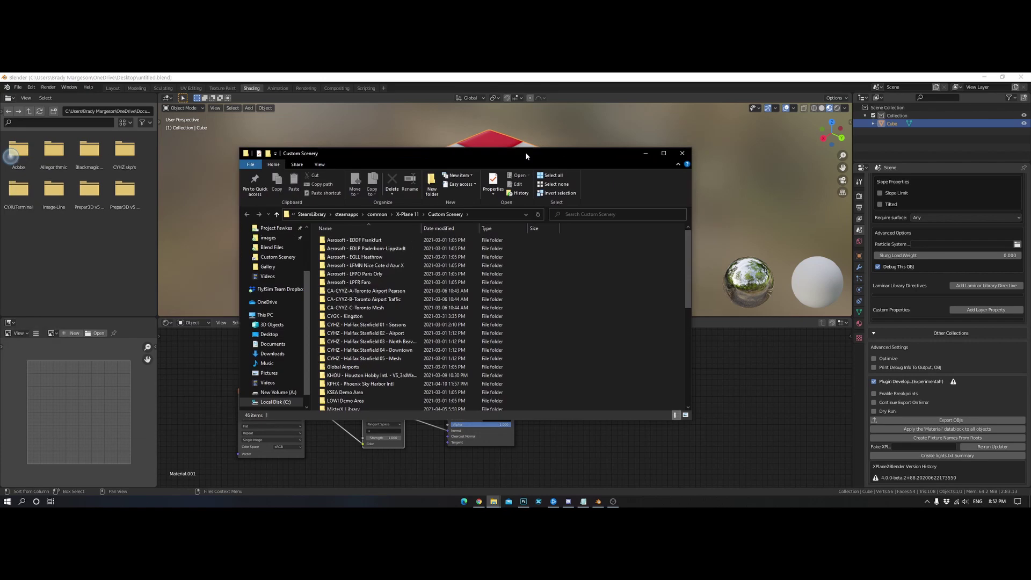
double_click(357, 317)
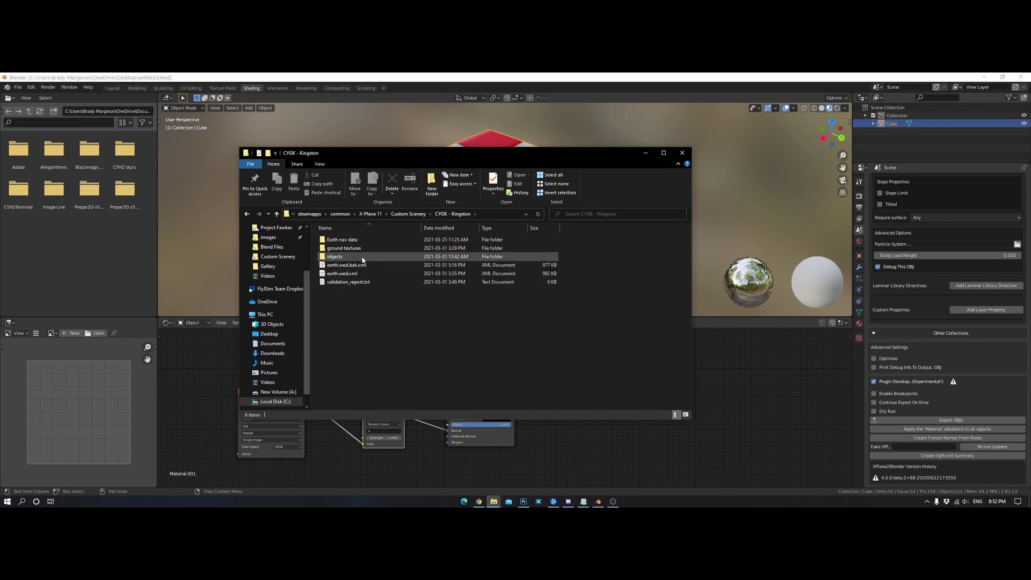
double_click(344, 257)
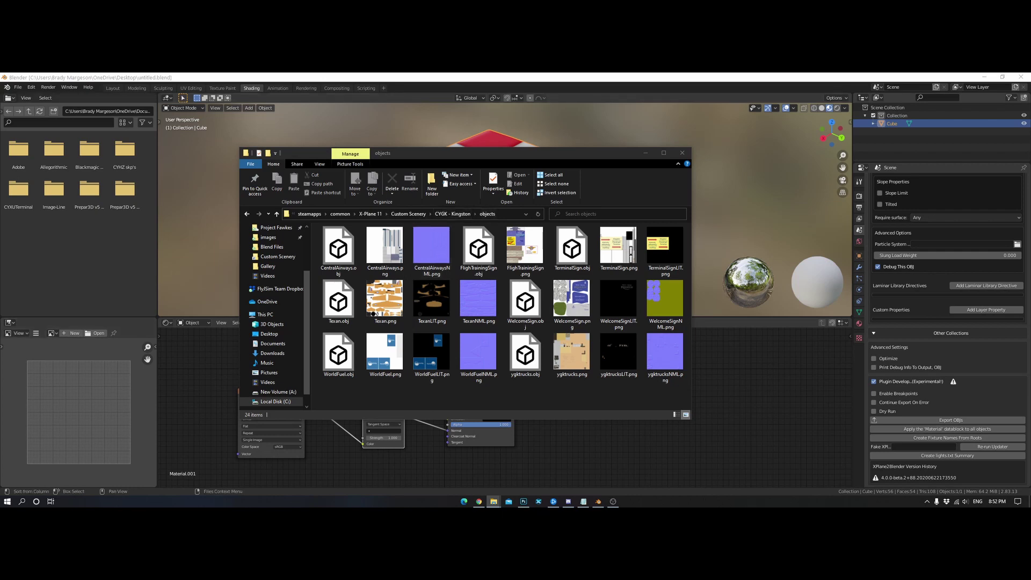
left_click_drag(0, 300, 424, 402)
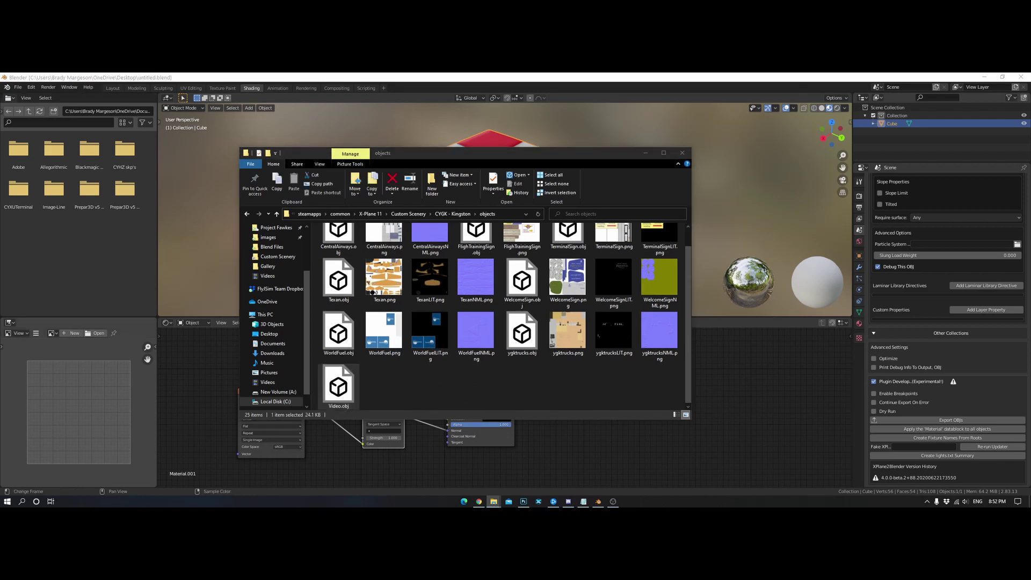
left_click_drag(0, 322, 441, 381)
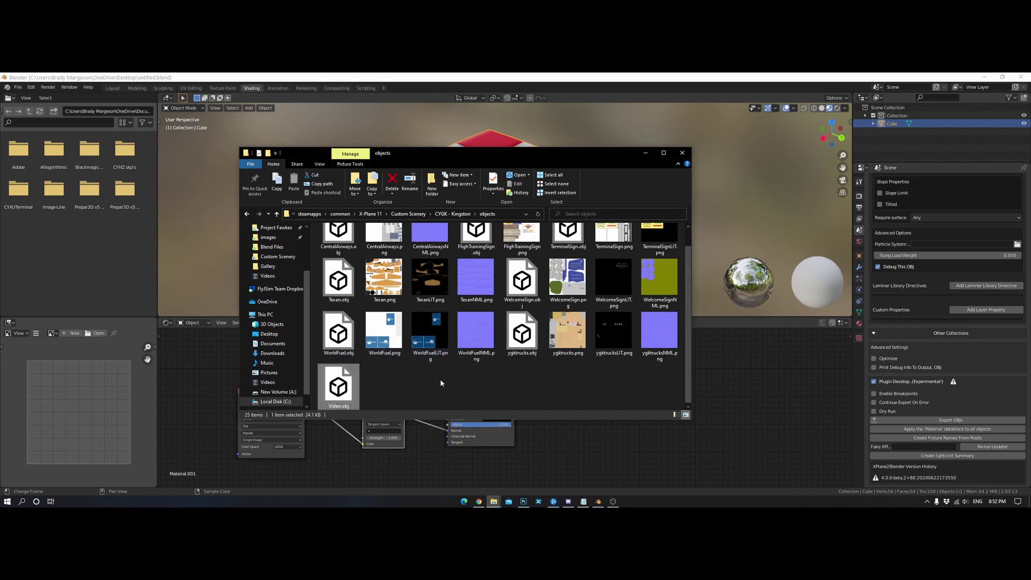
left_click(543, 391)
right_click(337, 386)
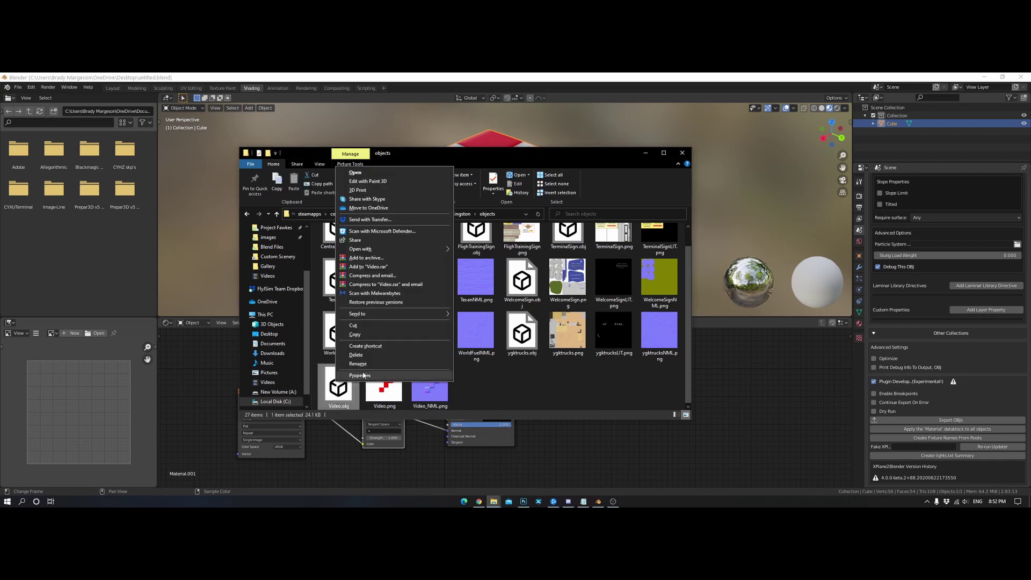
Step: Open Video.obj in Notepad, check TEXTURE Video.png and TEXTURE_NORMAL Video_NML.png, save and close
mouse_move(374, 249)
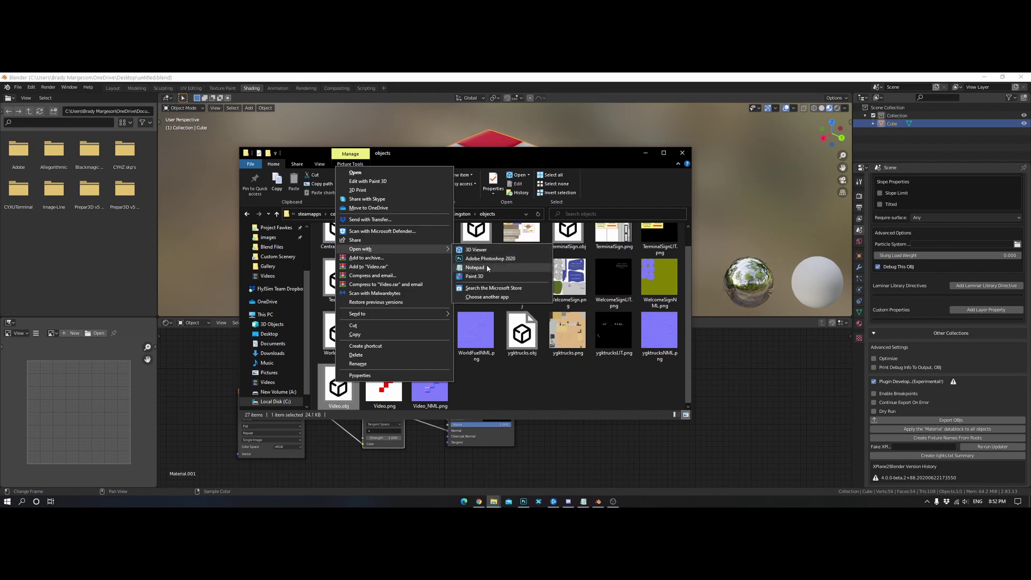
left_click(489, 269)
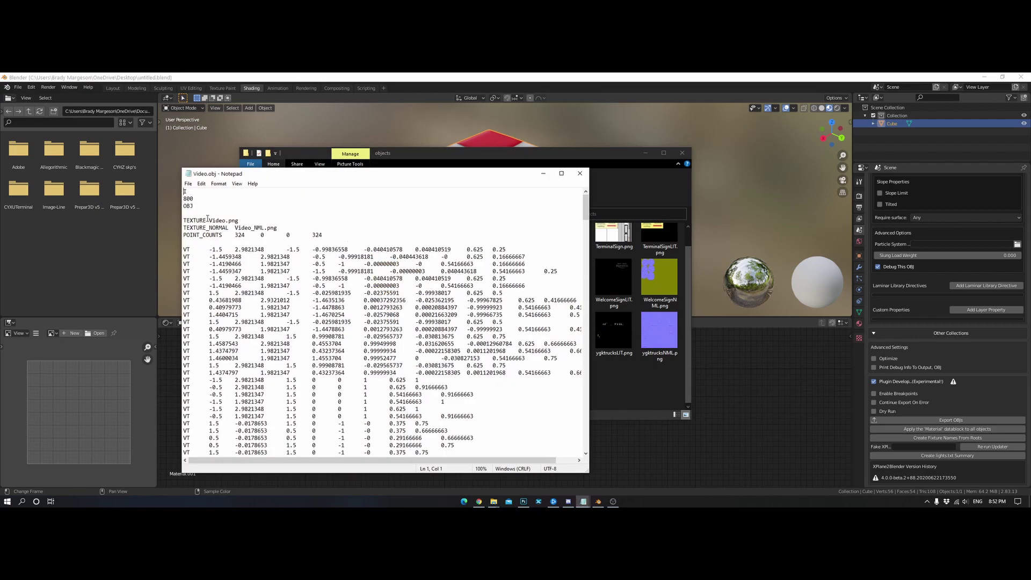
left_click_drag(207, 220, 183, 228)
left_click_drag(285, 227, 183, 221)
left_click(288, 226)
left_click_drag(236, 227, 230, 228)
key("End")
left_click(188, 184)
left_click(210, 220)
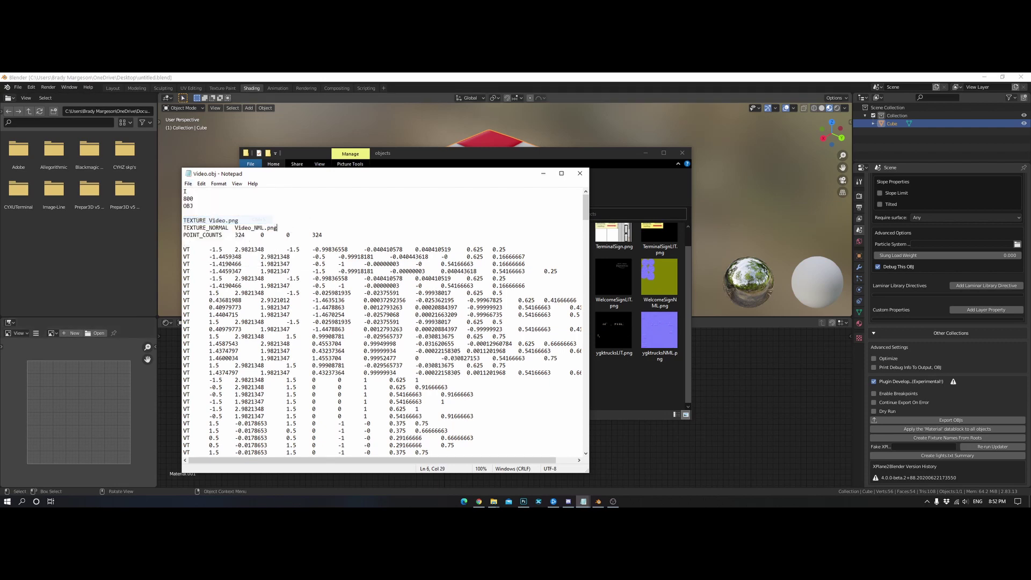
left_click(580, 174)
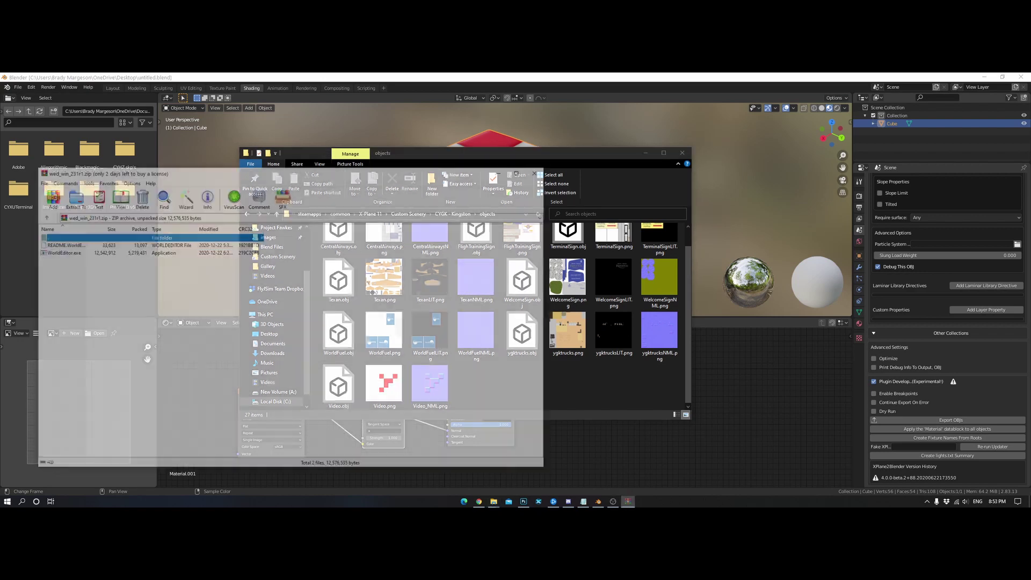
Step: Launch WorldEditor from the archive and select the CYGK - Kingston scenery package
left_click(67, 252)
double_click(66, 252)
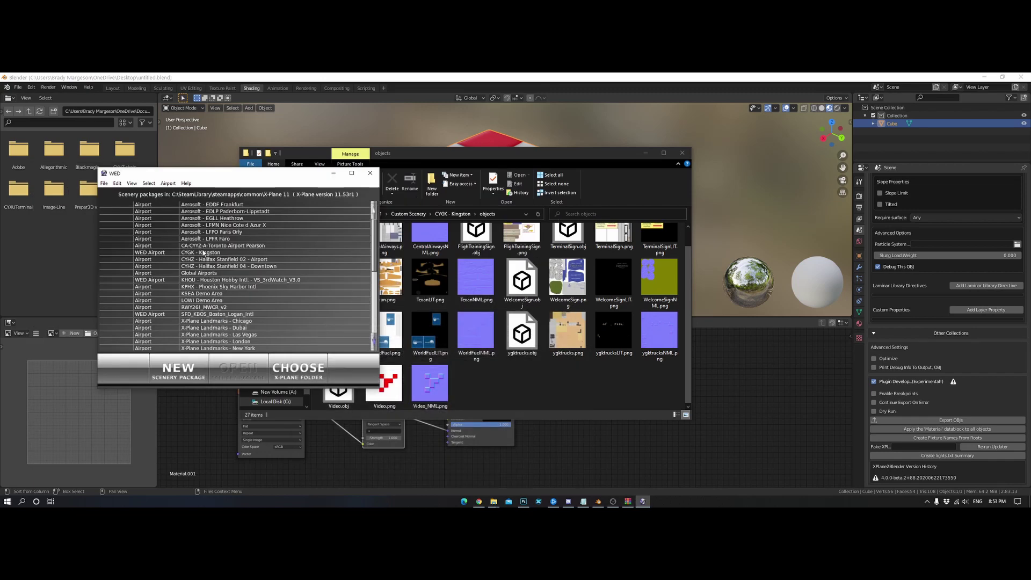
left_click(207, 253)
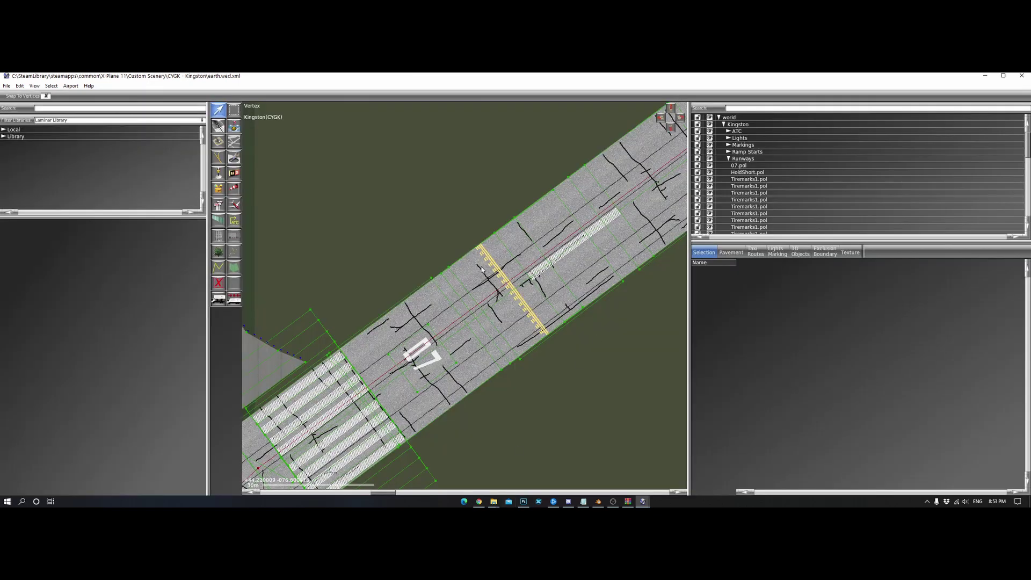
Step: Select Video.obj from the Local objects library and inspect the red-and-white cube preview
left_click(3, 130)
left_click(10, 143)
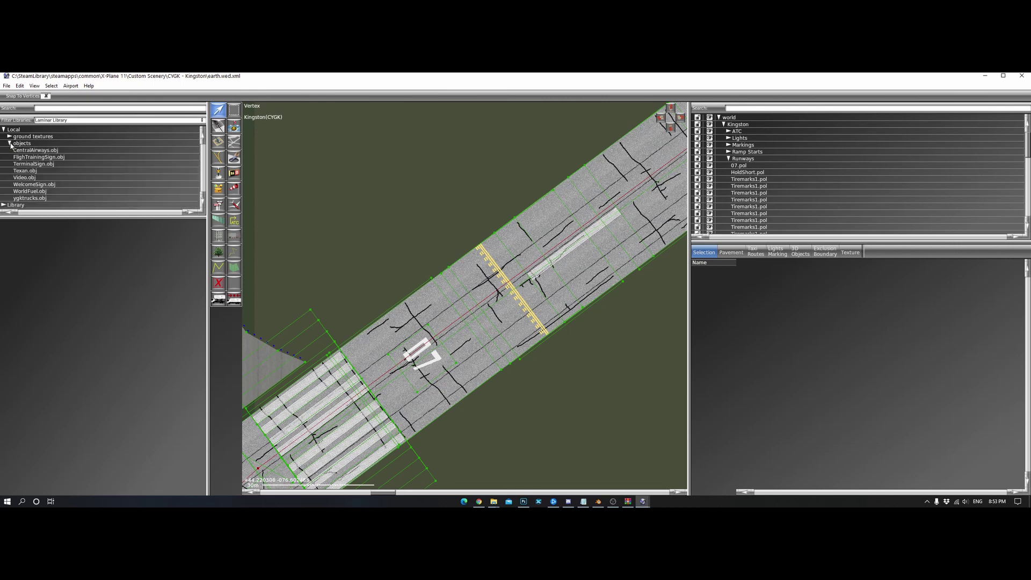
left_click(24, 177)
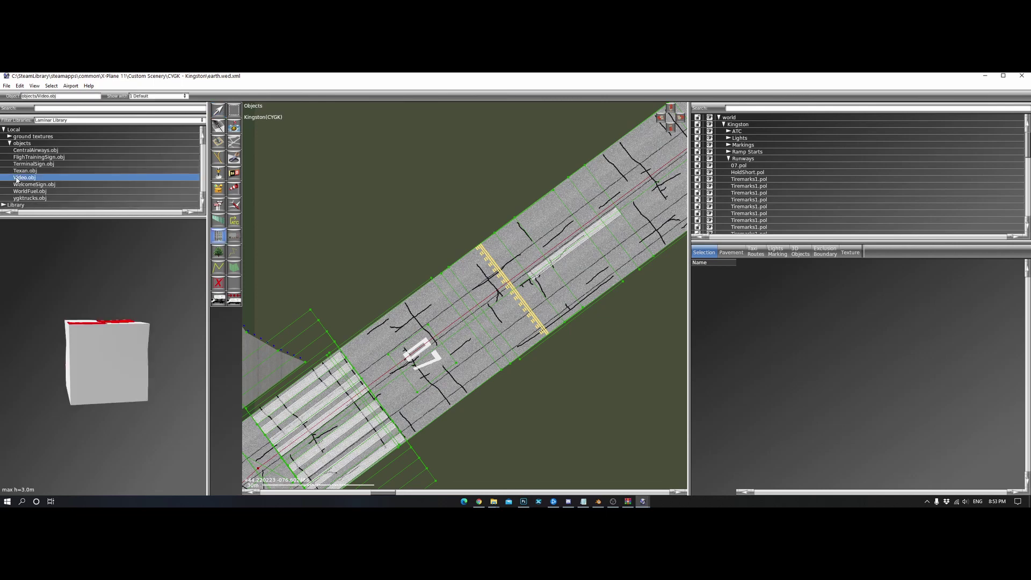
left_click_drag(130, 374, 108, 379)
scroll(536, 256, "down", 1)
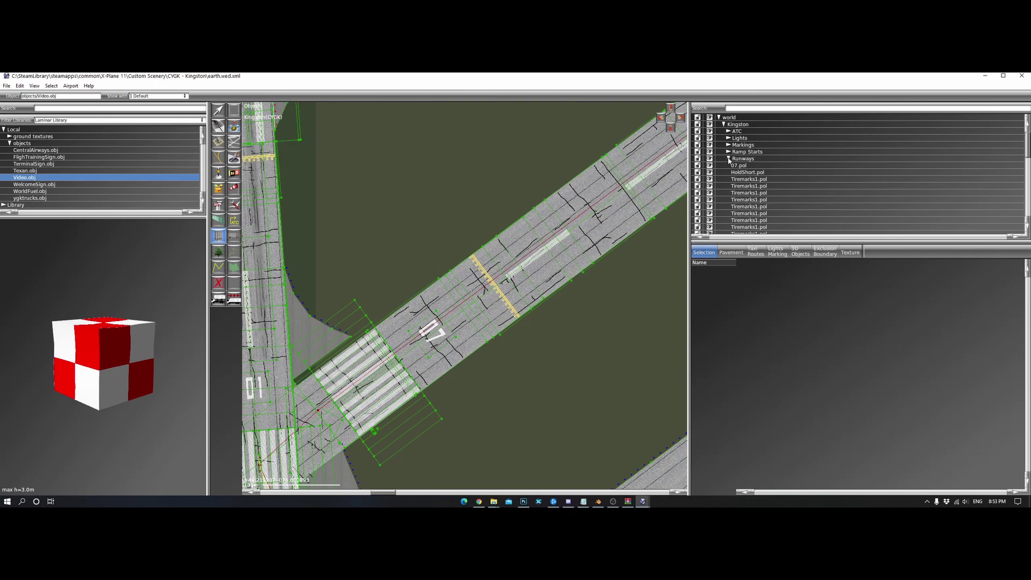
Step: Collapse Runways and make the airport's Objects group the placement destination
left_click(728, 159)
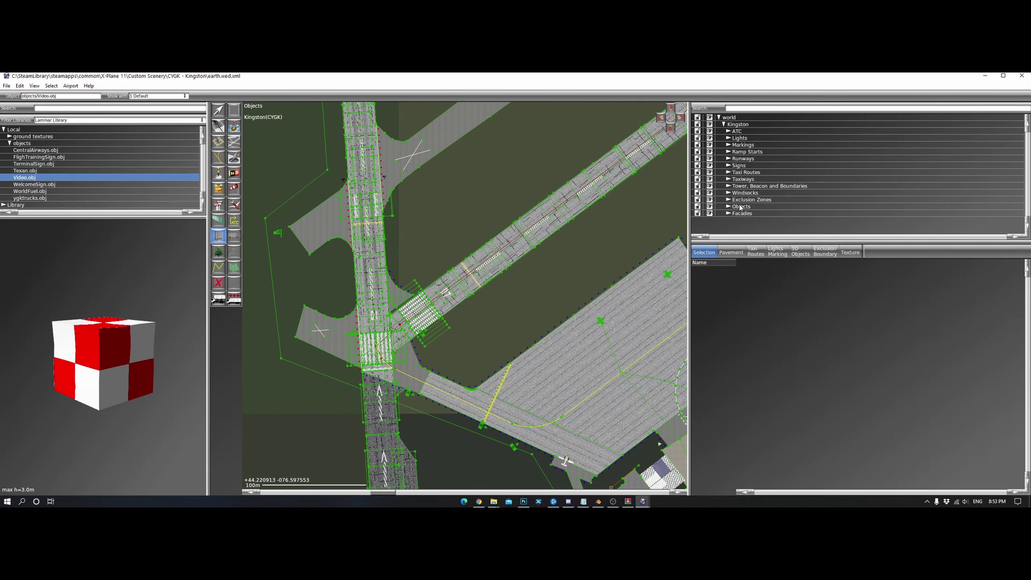
left_click(729, 207)
left_click(742, 207)
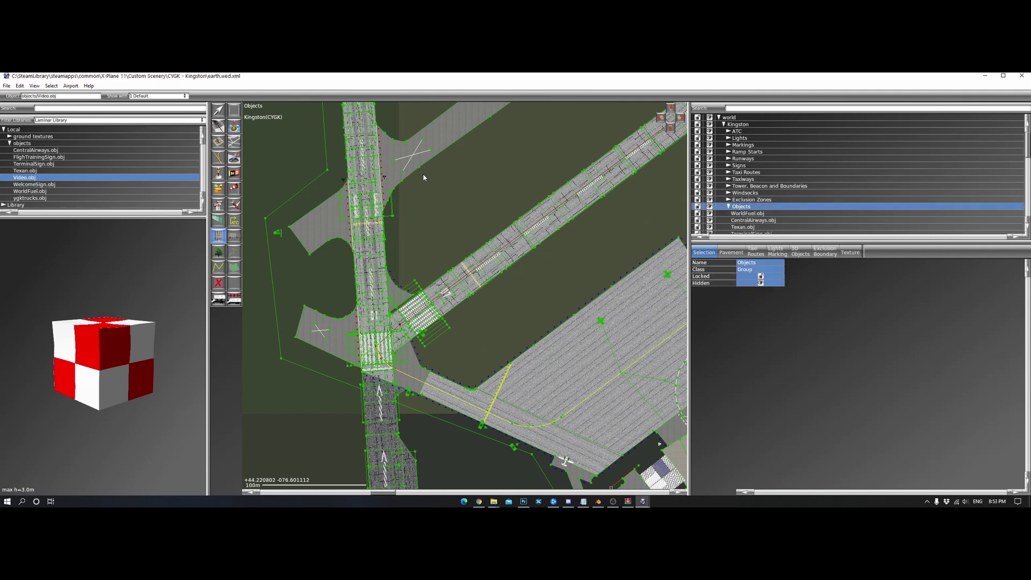
scroll(424, 178, "down", 1)
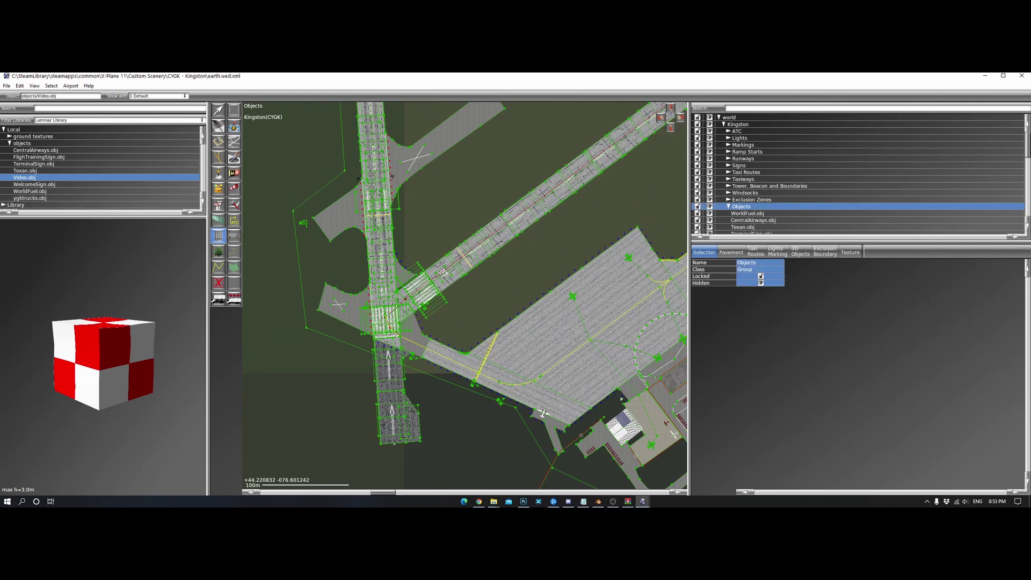
scroll(621, 398, "down", 3)
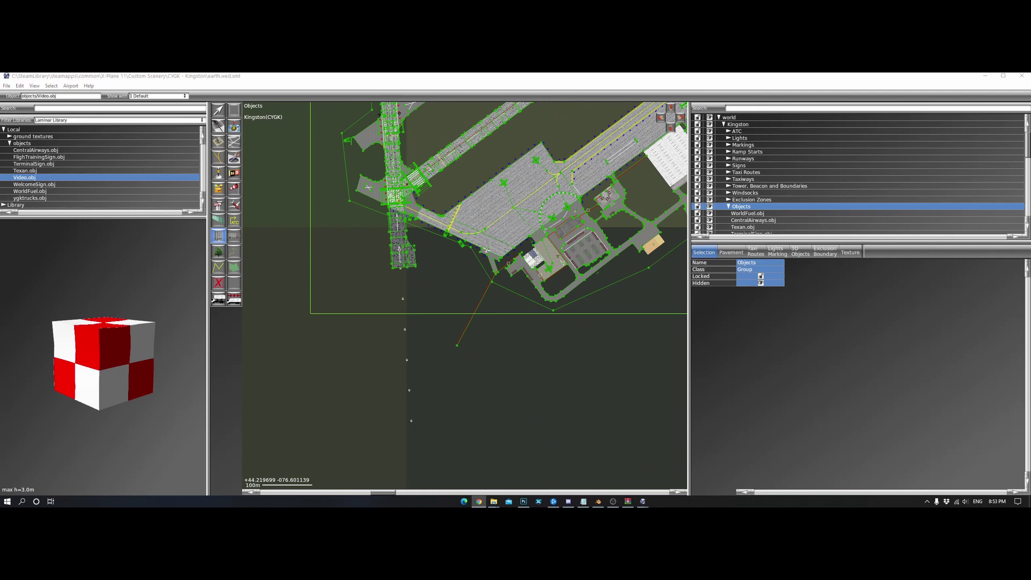
left_click(365, 75)
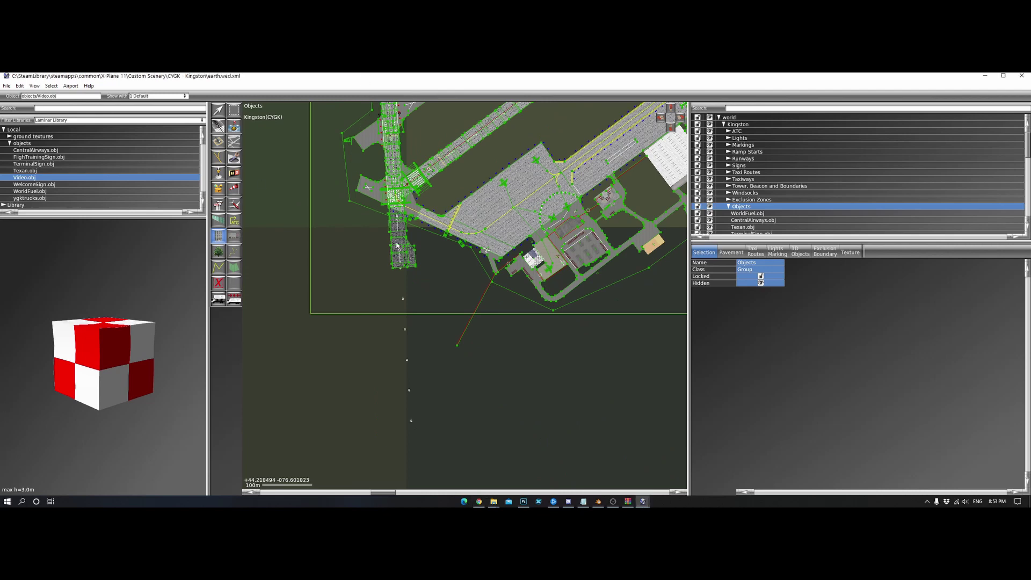
Step: Place Video.obj south of the airport, rotate it to heading -48.78, and move it into Objects
left_click(436, 350)
scroll(436, 349, "up", 5)
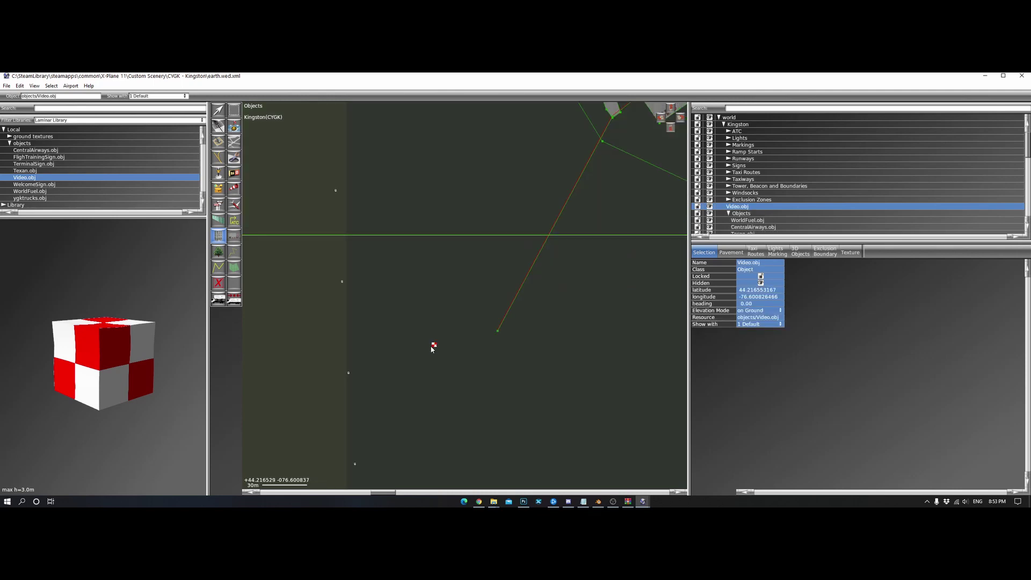
scroll(437, 348, "up", 4)
key("v")
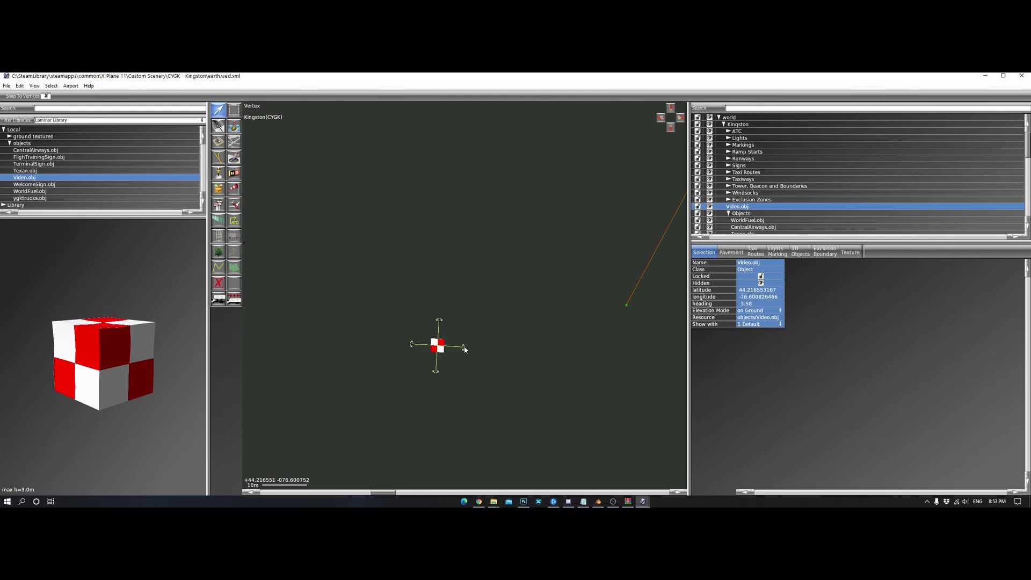
left_click_drag(473, 346, 469, 310)
left_click_drag(748, 209, 745, 216)
Step: Save the scenery and export it as an X-Plane scenery pack
left_click(6, 86)
left_click(19, 133)
left_click(7, 86)
mouse_move(19, 86)
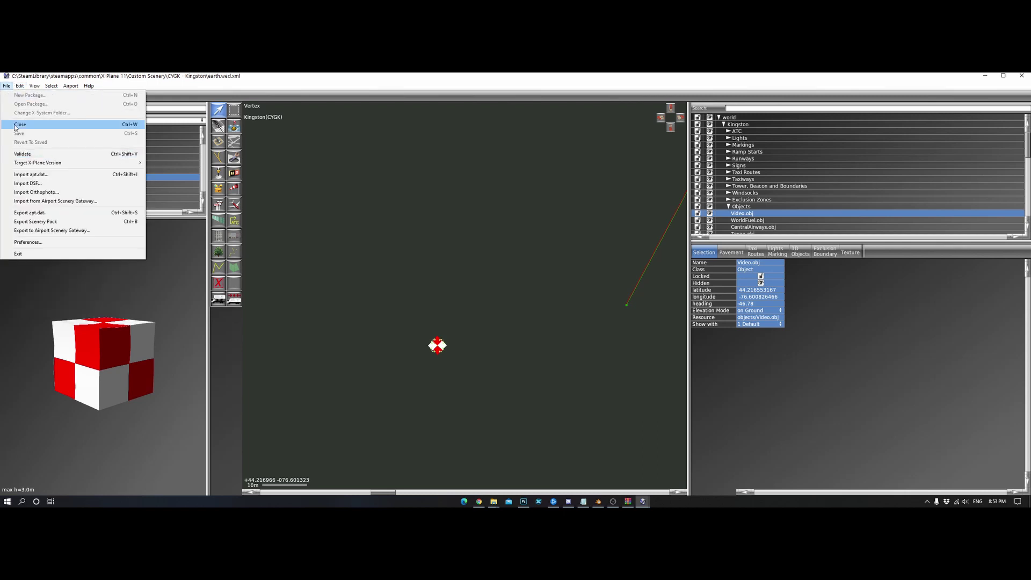
left_click(33, 224)
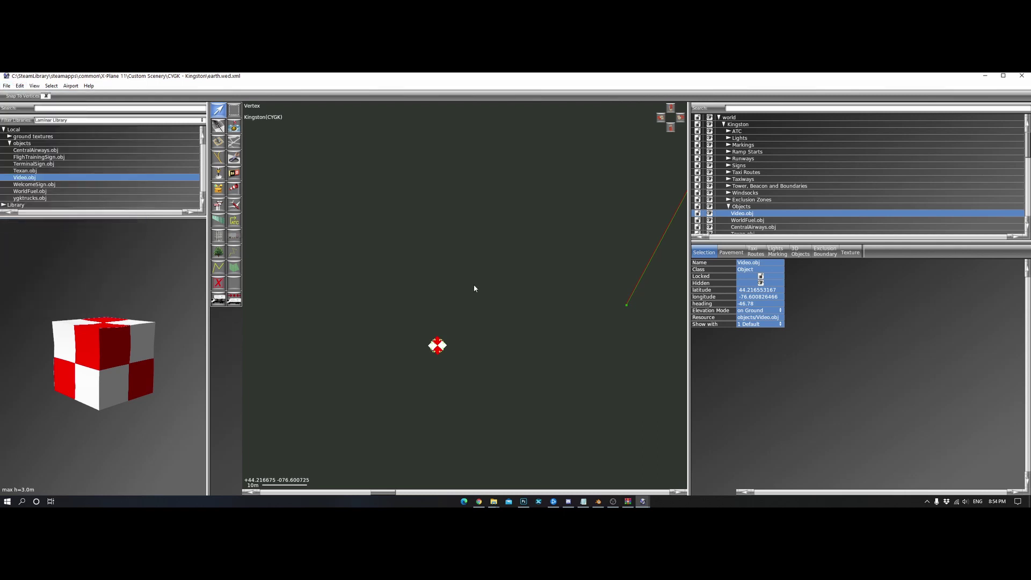